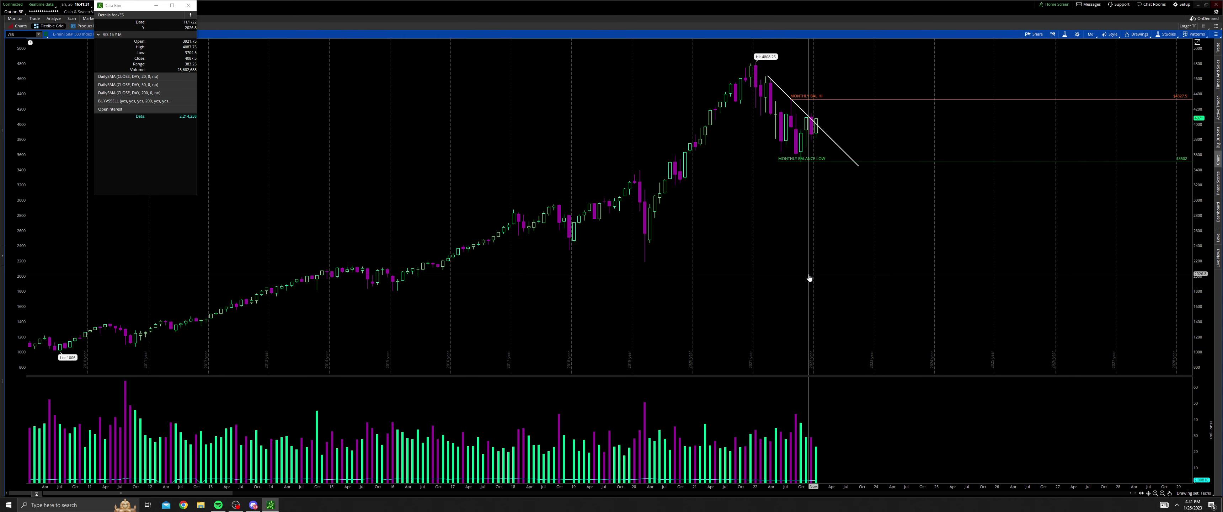
# - Examine the 15-year monthly /ES chart around the descending trendline and the monthly balance high and low levels
pyautogui.moveTo(808, 273); pyautogui.dragTo(666, 270)
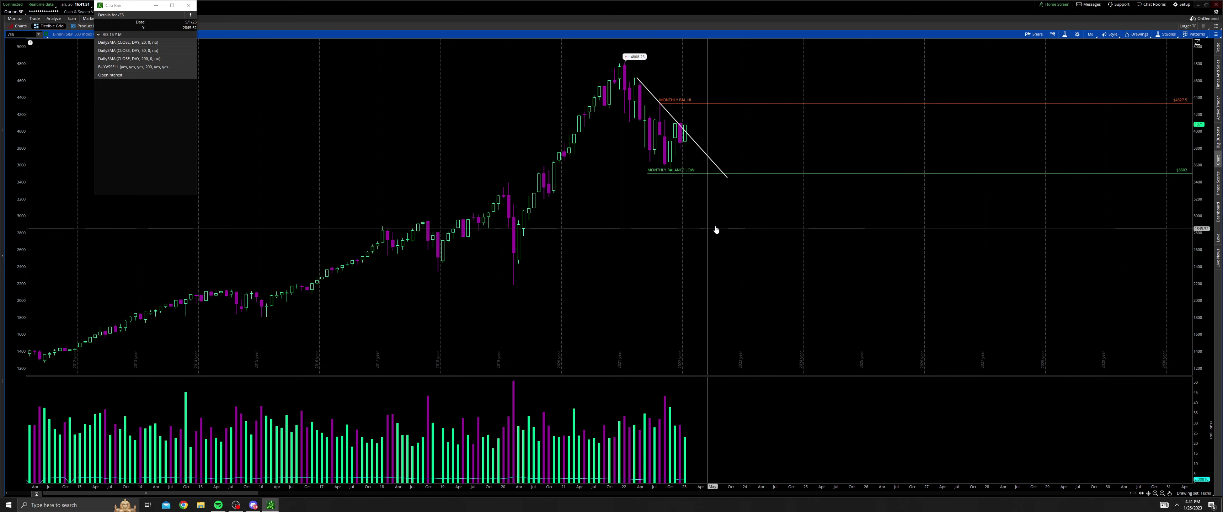
pyautogui.moveTo(697, 224); pyautogui.dragTo(666, 228)
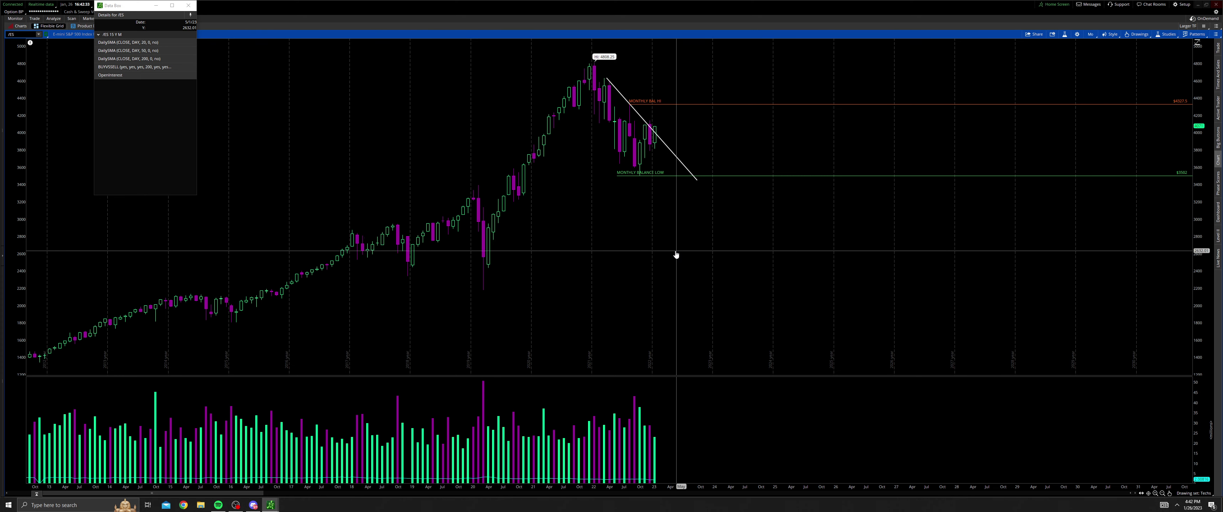
pyautogui.moveTo(676, 255); pyautogui.dragTo(710, 257)
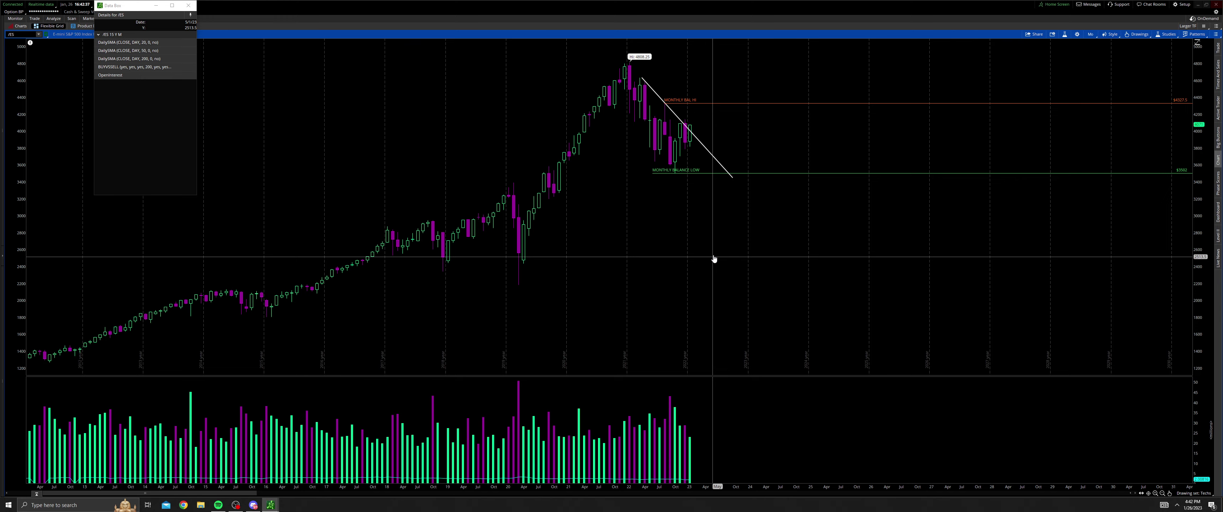
pyautogui.moveTo(707, 223); pyautogui.dragTo(782, 244)
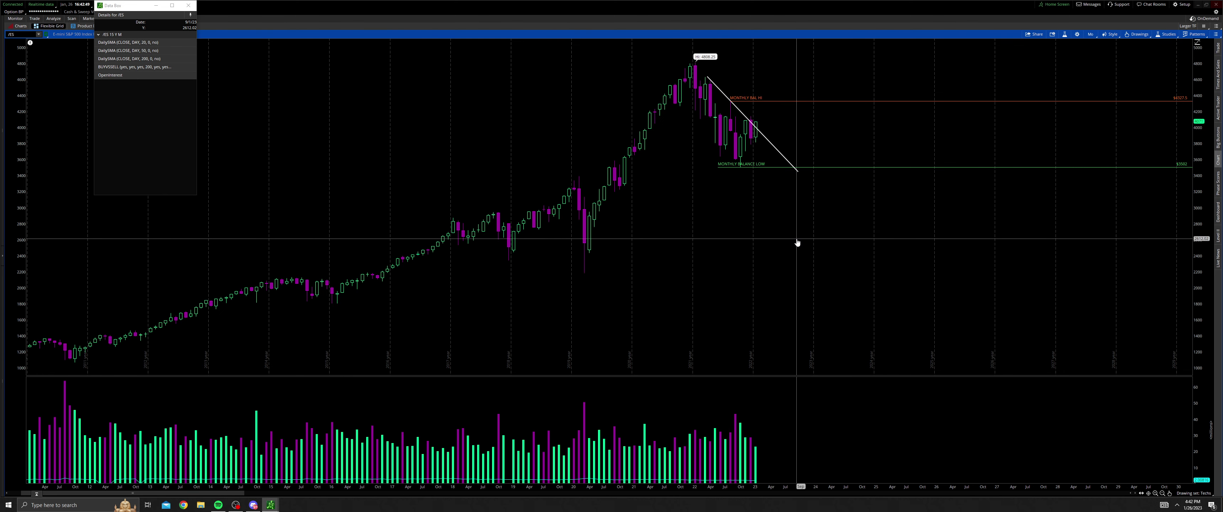
pyautogui.moveTo(781, 228); pyautogui.dragTo(787, 231)
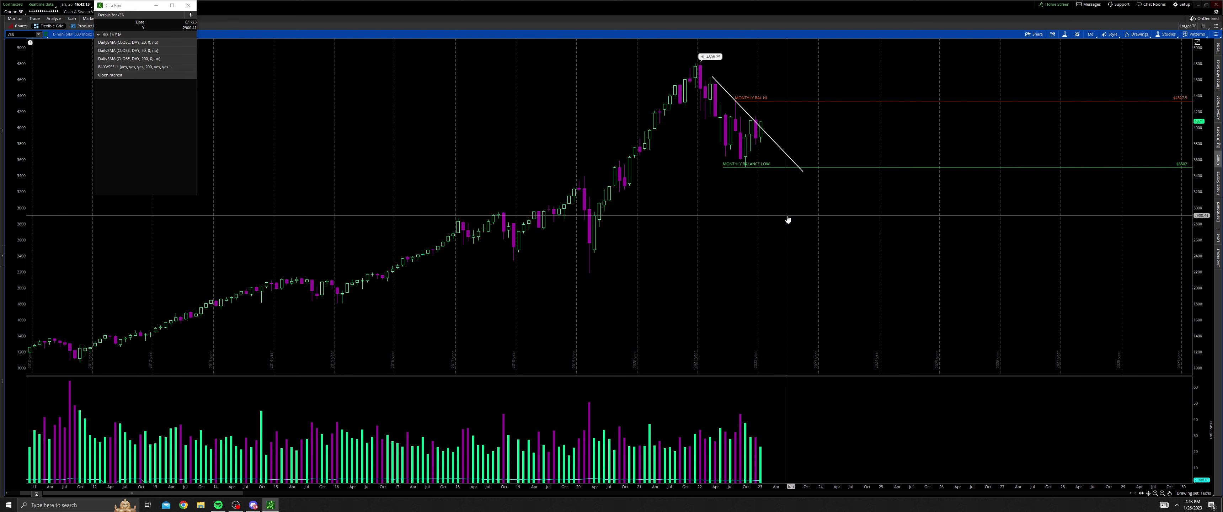
pyautogui.middleClick(770, 234)
pyautogui.click(775, 240)
pyautogui.moveTo(787, 235); pyautogui.dragTo(774, 237)
pyautogui.scroll(-2, 779, 232)
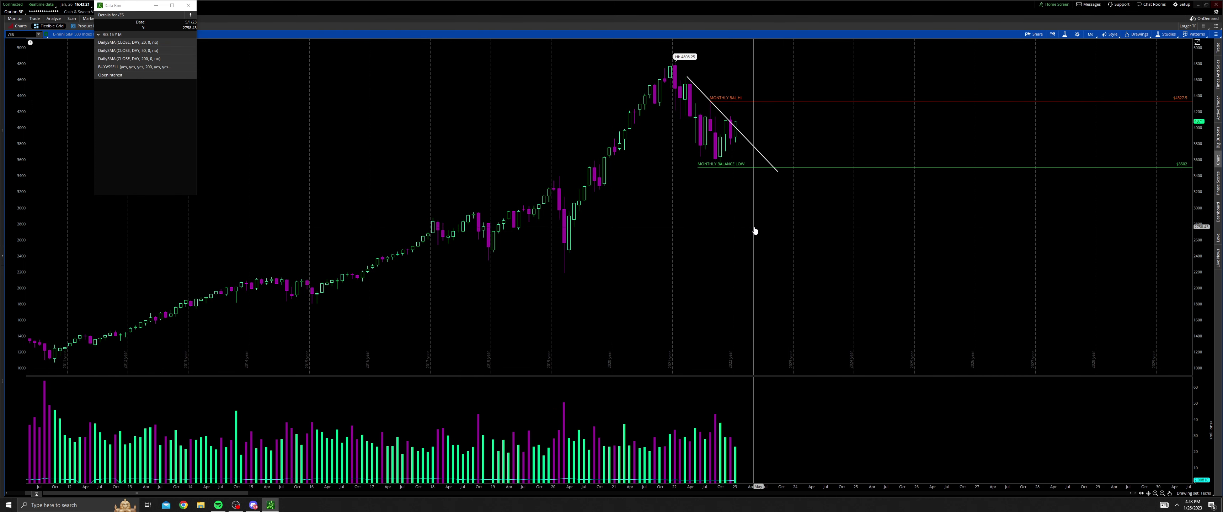
pyautogui.scroll(-3, 753, 206)
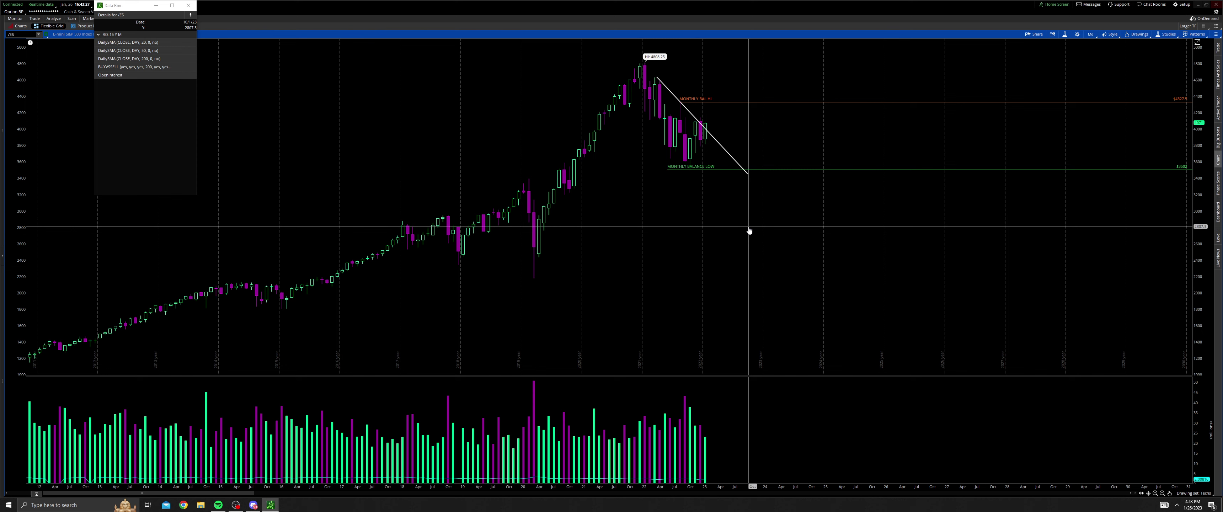
pyautogui.scroll(-1, 747, 224)
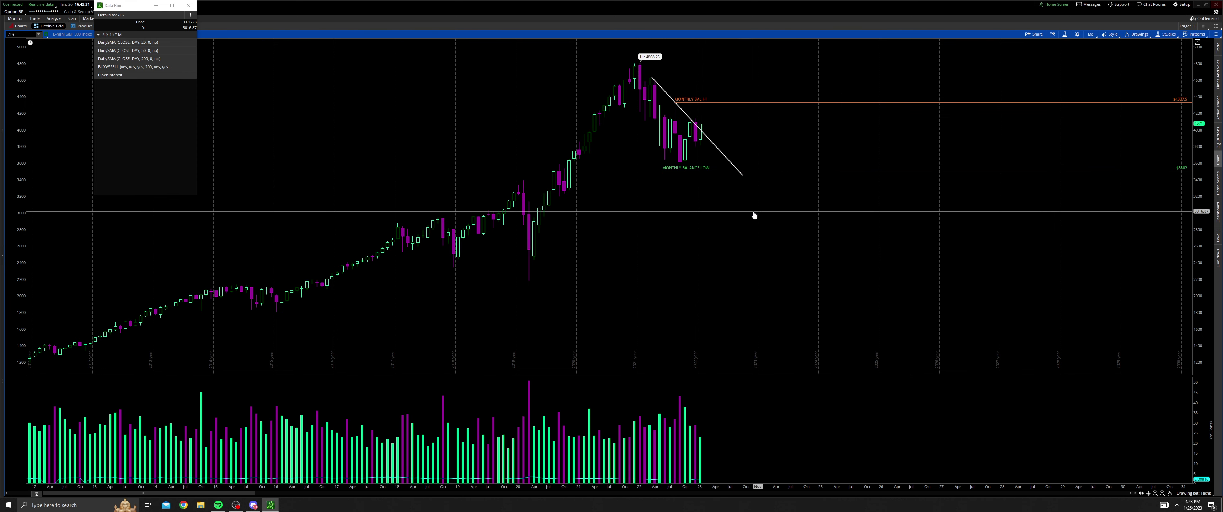
pyautogui.scroll(-5, 724, 219)
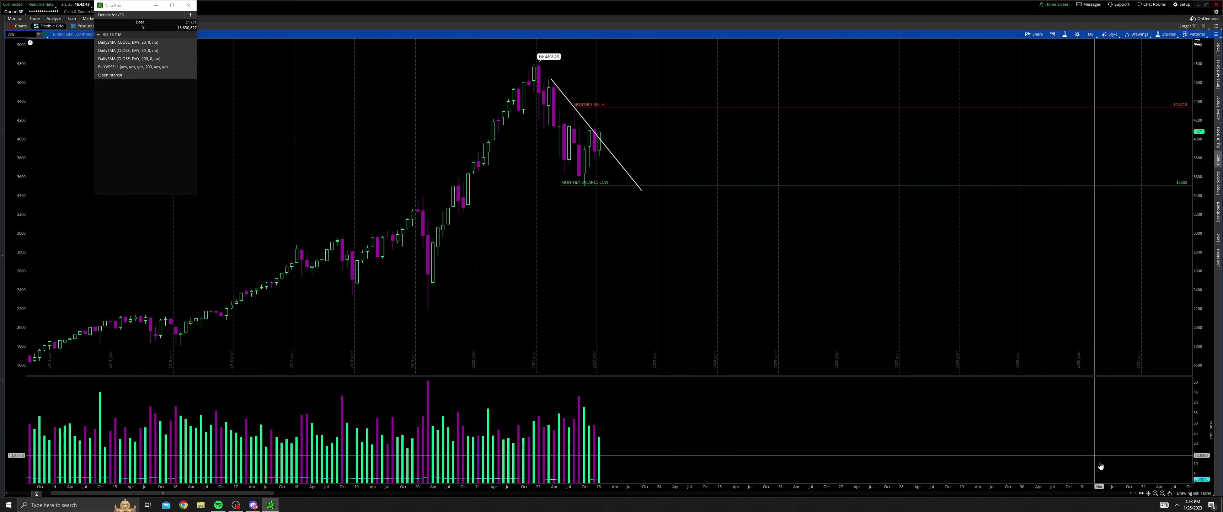
# - Check the January 2023 system calendar for the month's closing date
pyautogui.click(1196, 505)
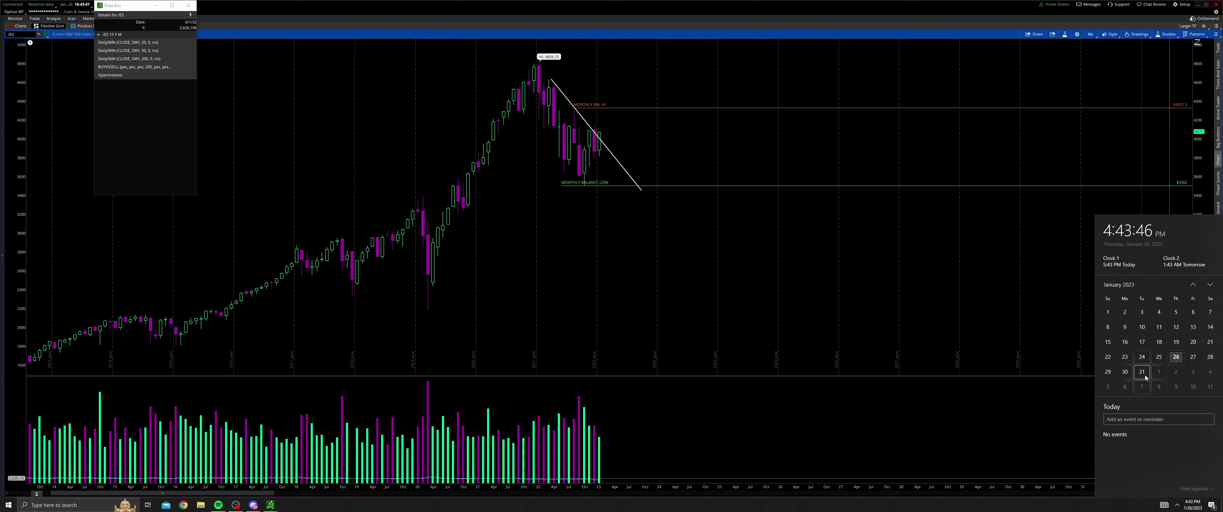
pyautogui.click(740, 279)
pyautogui.moveTo(599, 281); pyautogui.dragTo(616, 259)
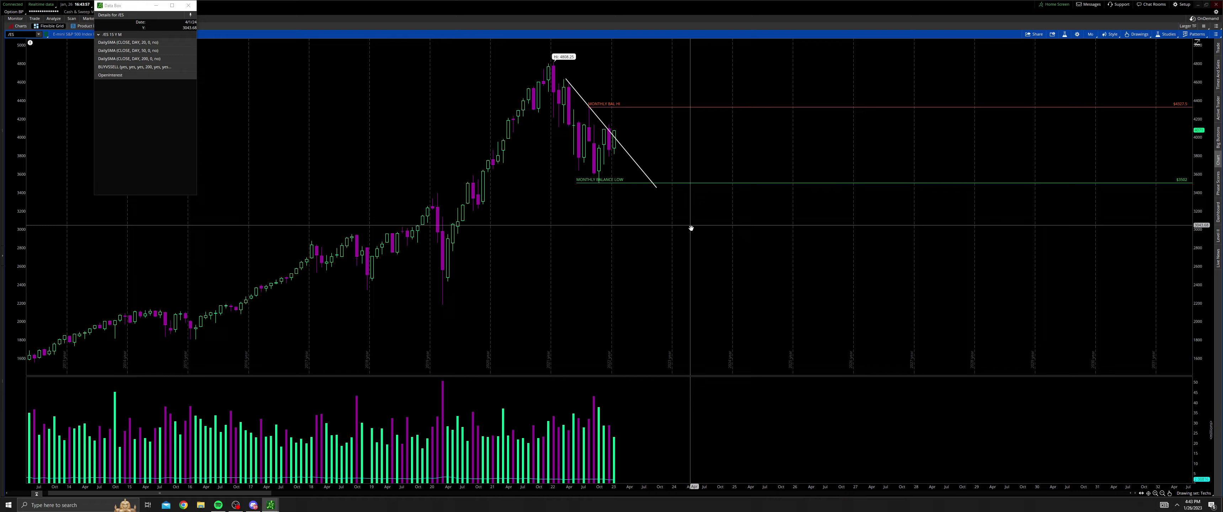
# - Examine the recent monthly candles up close against the trendline and the monthly balance high and low
pyautogui.moveTo(691, 226); pyautogui.dragTo(353, 253)
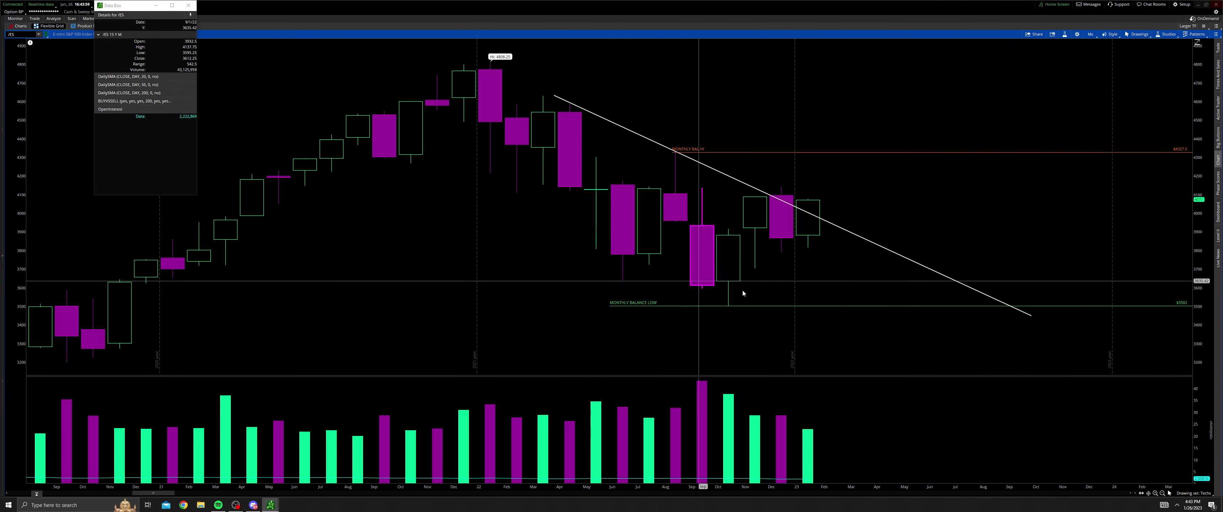
pyautogui.moveTo(1211, 317); pyautogui.dragTo(1211, 304)
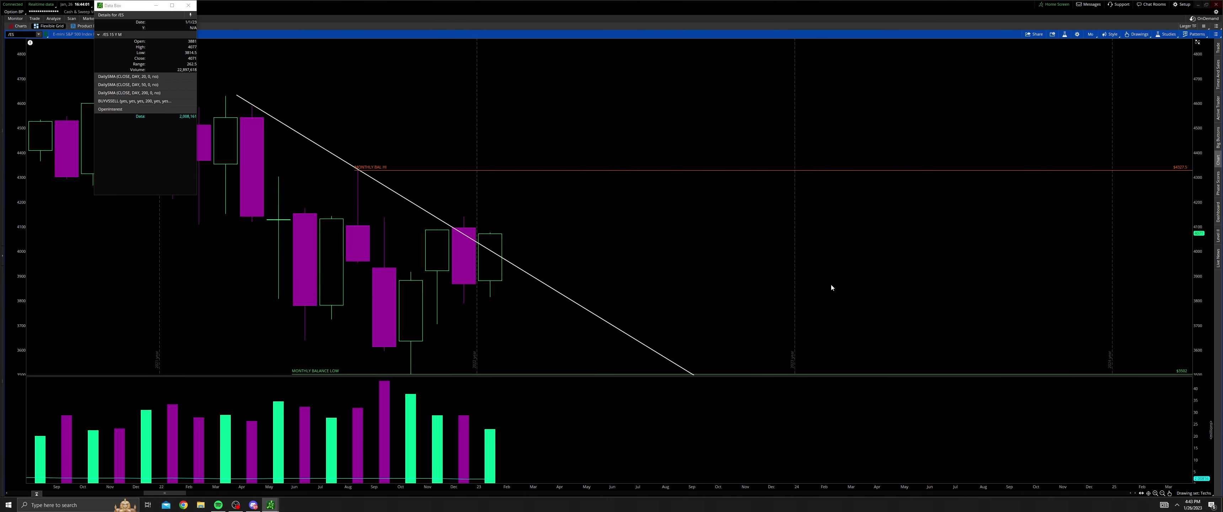
pyautogui.moveTo(607, 254); pyautogui.dragTo(633, 152)
pyautogui.moveTo(791, 136); pyautogui.dragTo(871, 187)
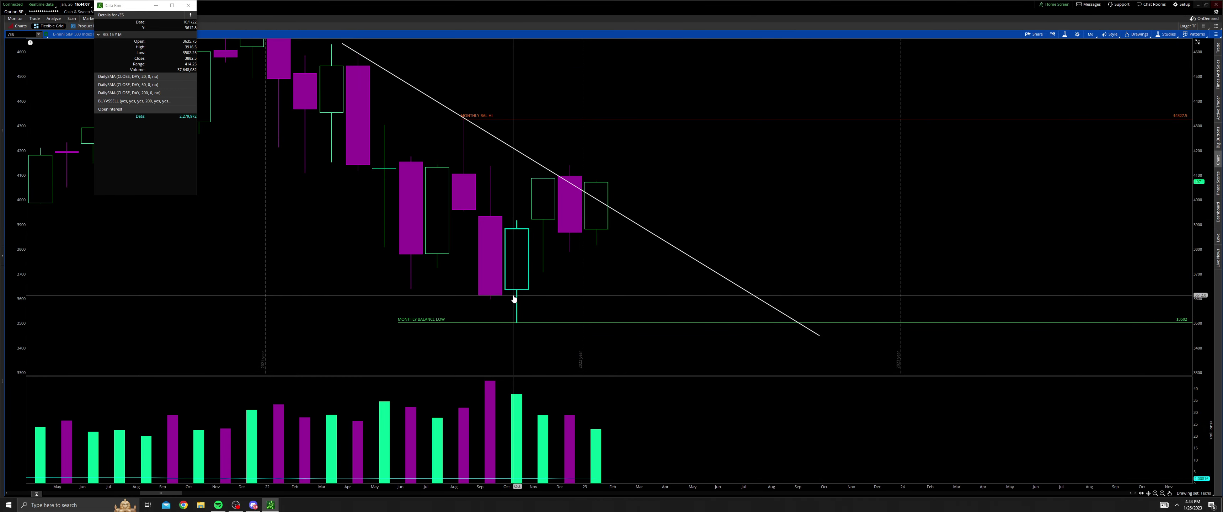
pyautogui.scroll(-1, 518, 292)
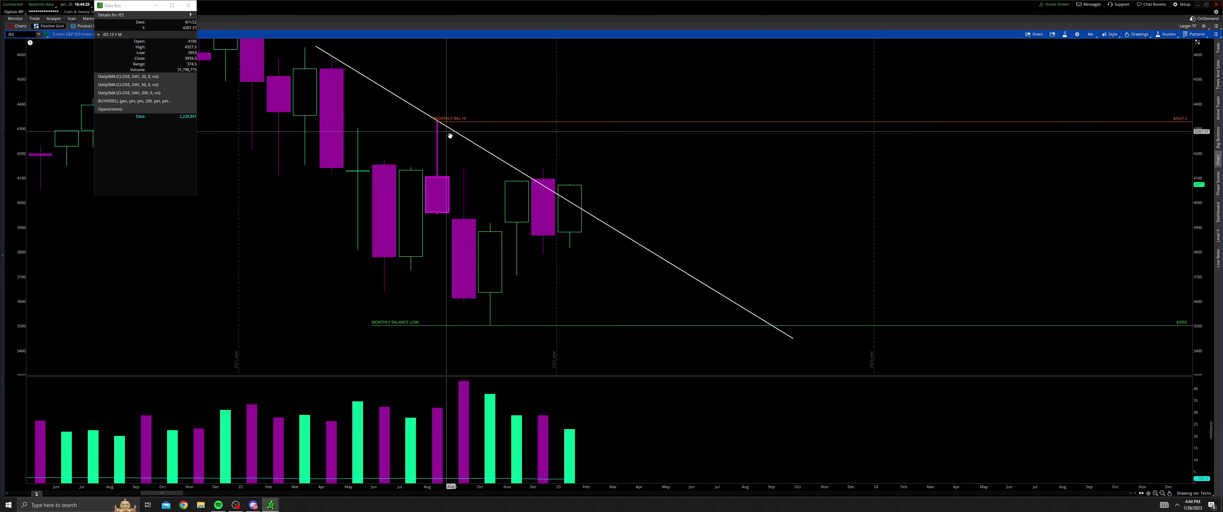
pyautogui.moveTo(449, 133); pyautogui.dragTo(518, 206)
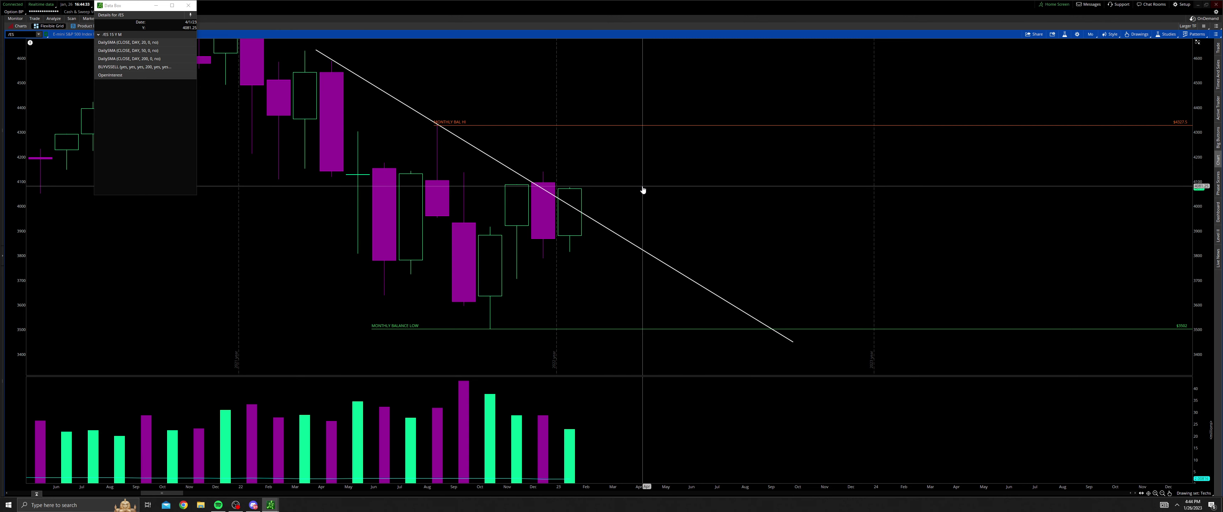
pyautogui.moveTo(711, 239); pyautogui.dragTo(781, 233)
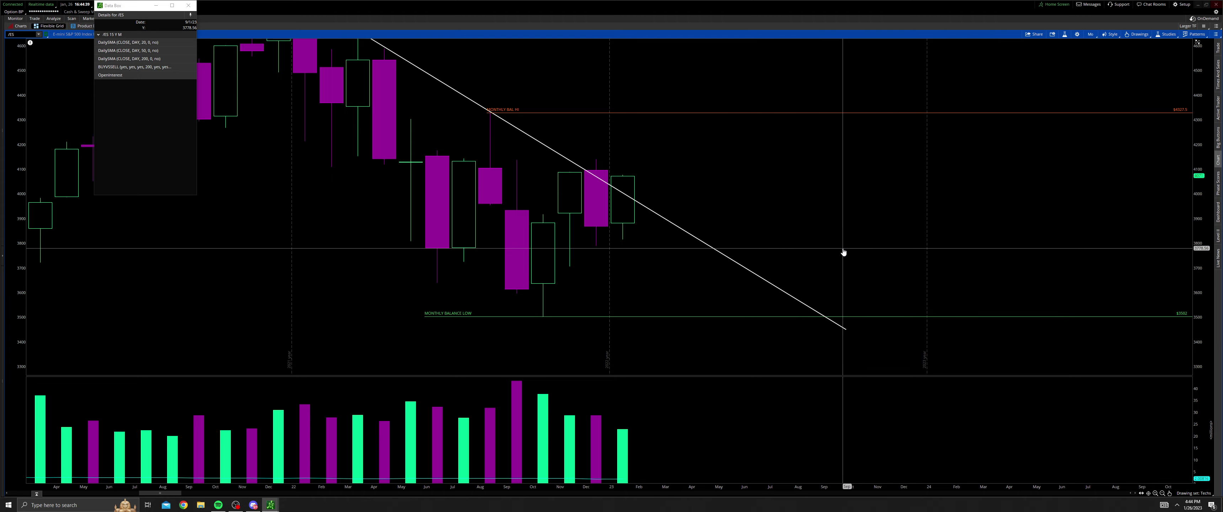
pyautogui.moveTo(842, 247); pyautogui.dragTo(1101, 122)
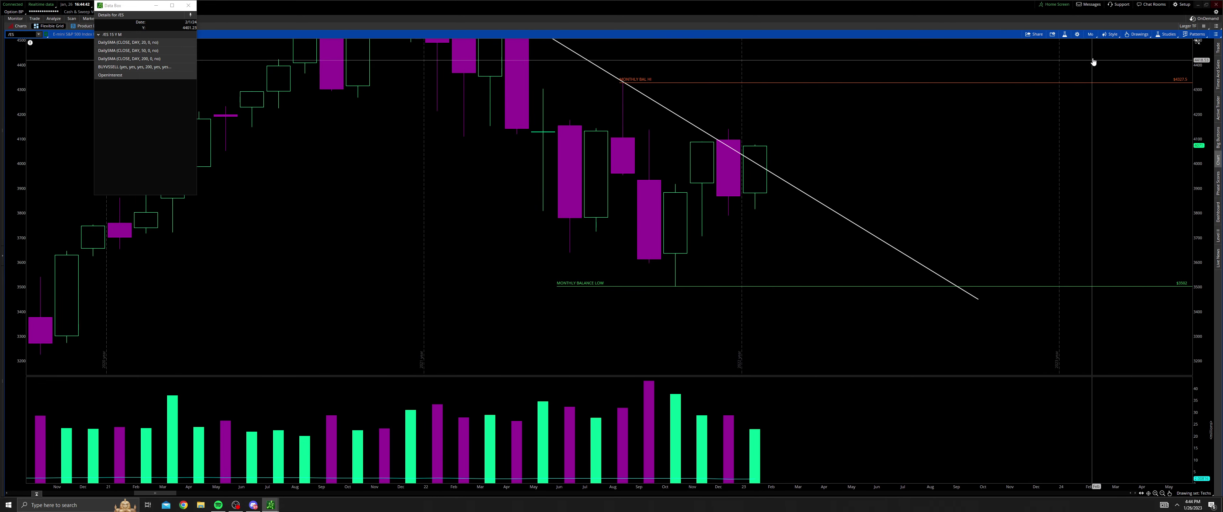
# - Switch the /ES chart to the 3-year weekly time frame and load the Weekly Bal drawing set
pyautogui.click(1091, 34)
pyautogui.click(1059, 123)
pyautogui.middleClick(636, 181)
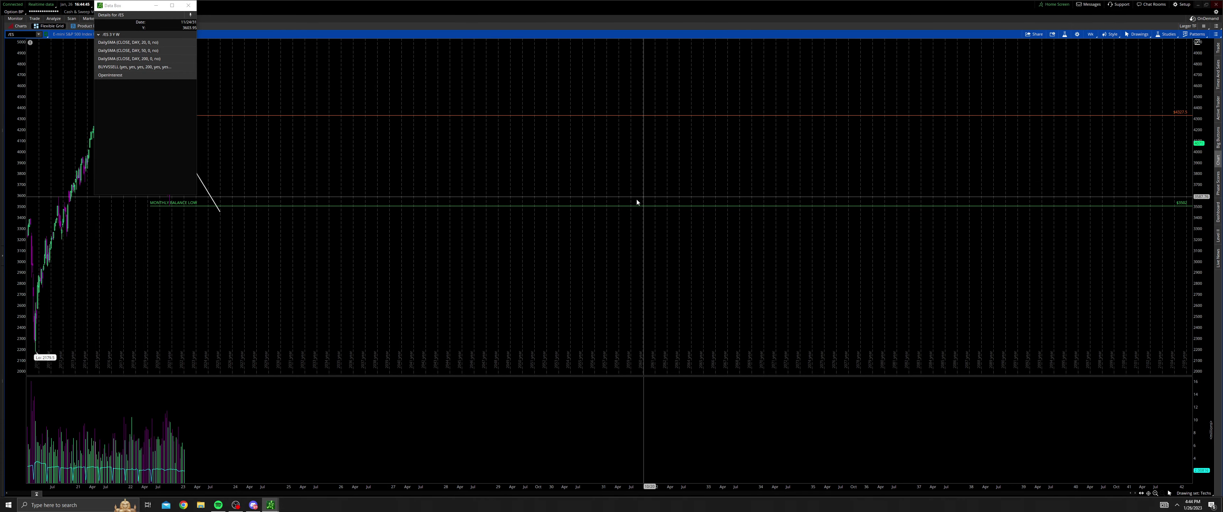
pyautogui.scroll(10, 637, 200)
pyautogui.moveTo(840, 256); pyautogui.dragTo(739, 260)
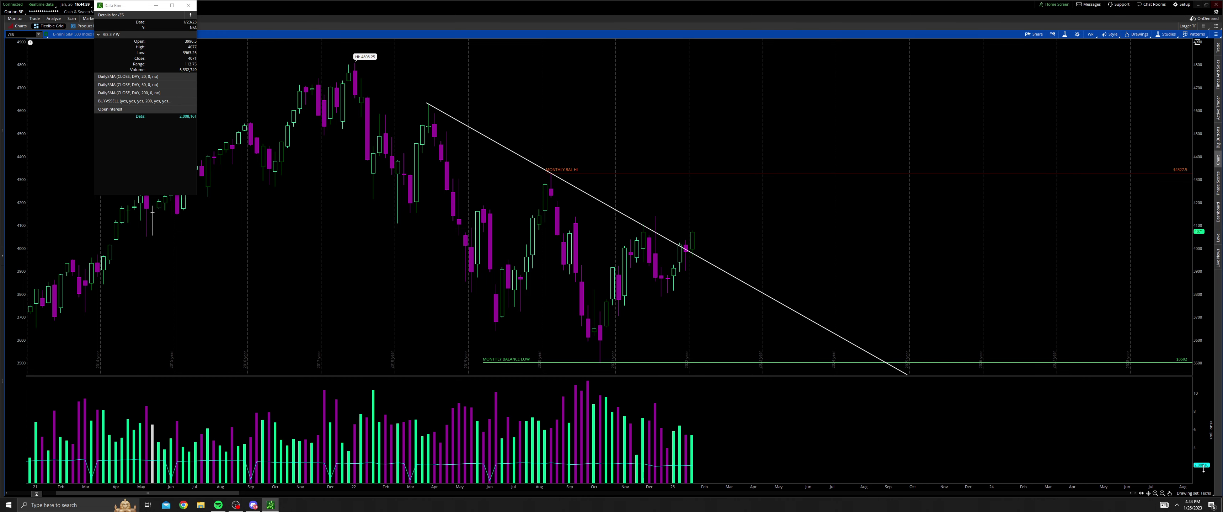
pyautogui.click(1202, 495)
pyautogui.click(1187, 443)
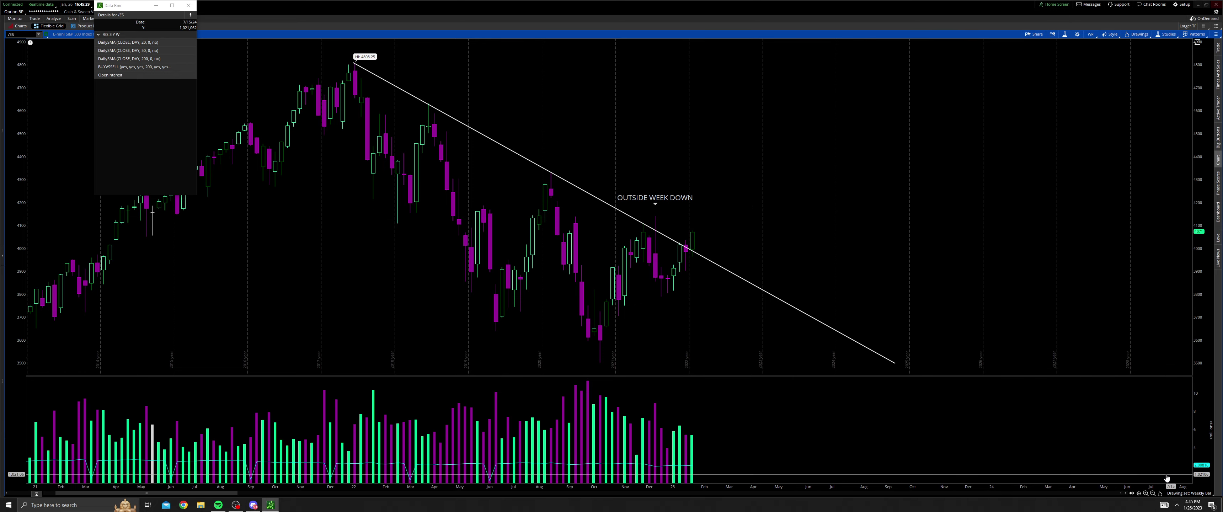
# - Switch the /ES chart to the 1-year daily time frame and load the Daily Bal drawing set
pyautogui.click(1091, 35)
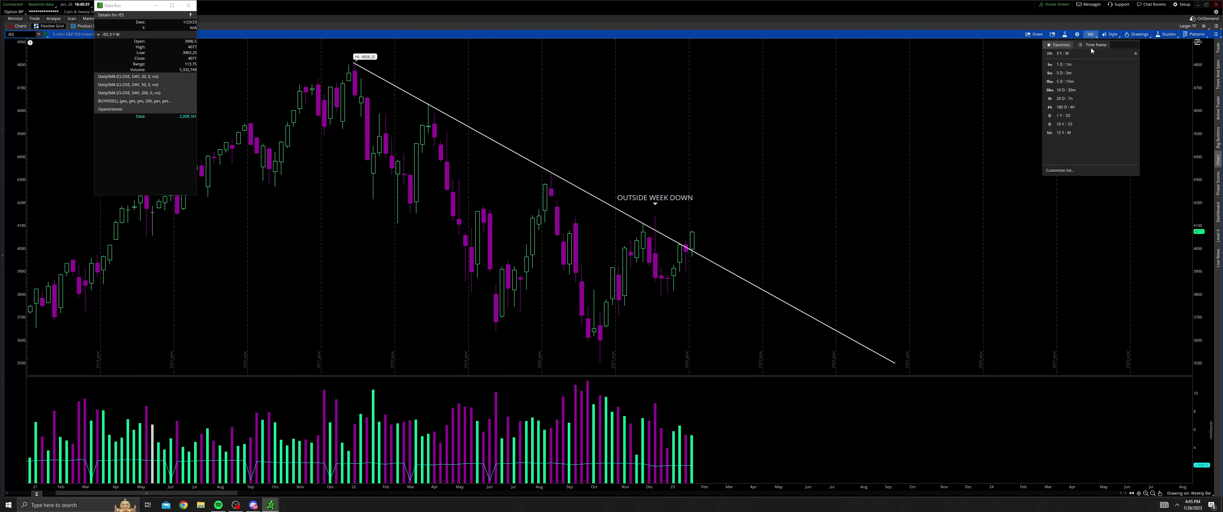
pyautogui.click(1081, 116)
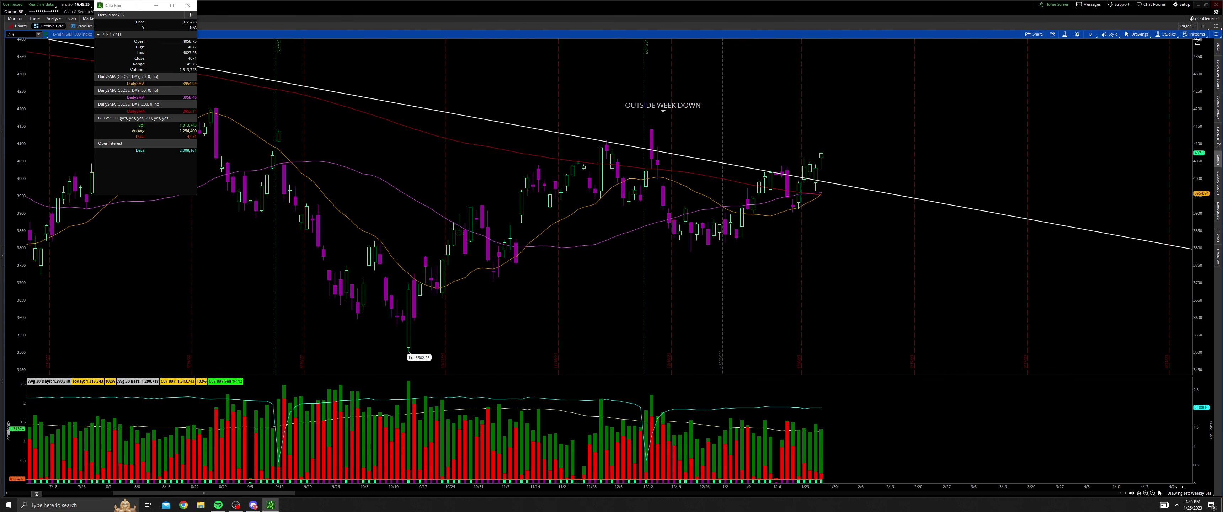
pyautogui.click(1196, 494)
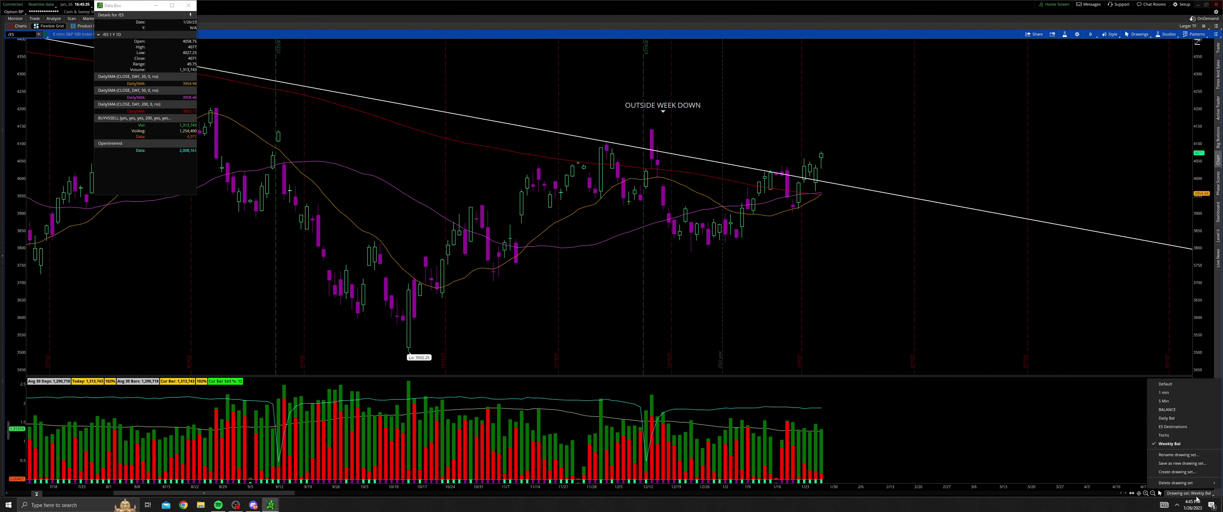
pyautogui.click(1176, 419)
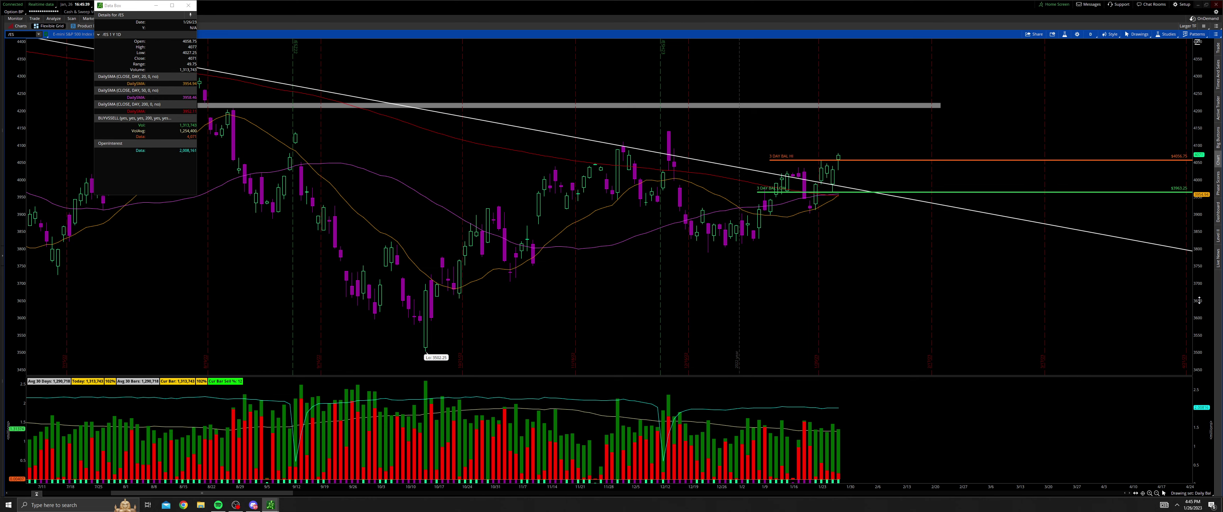
# - Examine the recent daily candles against the balance high and low, the trendline, the moving averages and the grey zone above
pyautogui.scroll(-3, 793, 276)
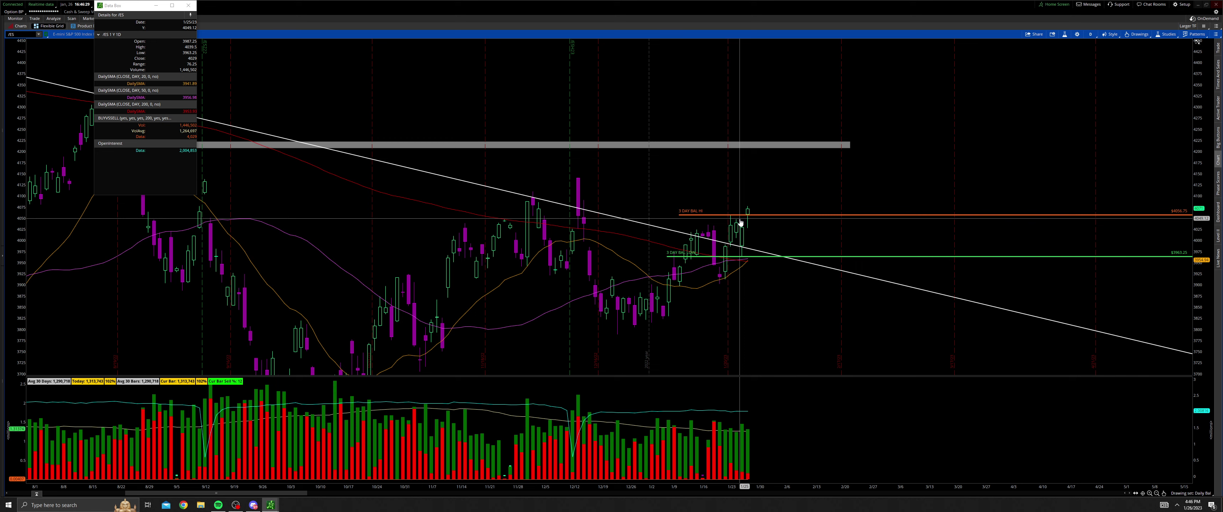
pyautogui.moveTo(751, 218); pyautogui.dragTo(756, 232)
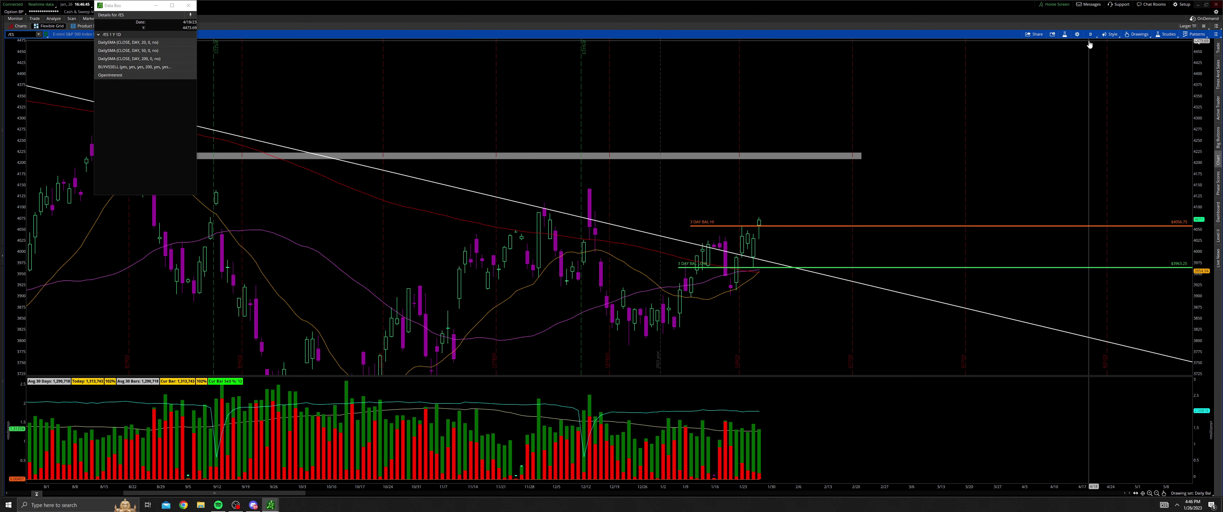
pyautogui.moveTo(785, 254); pyautogui.dragTo(814, 259)
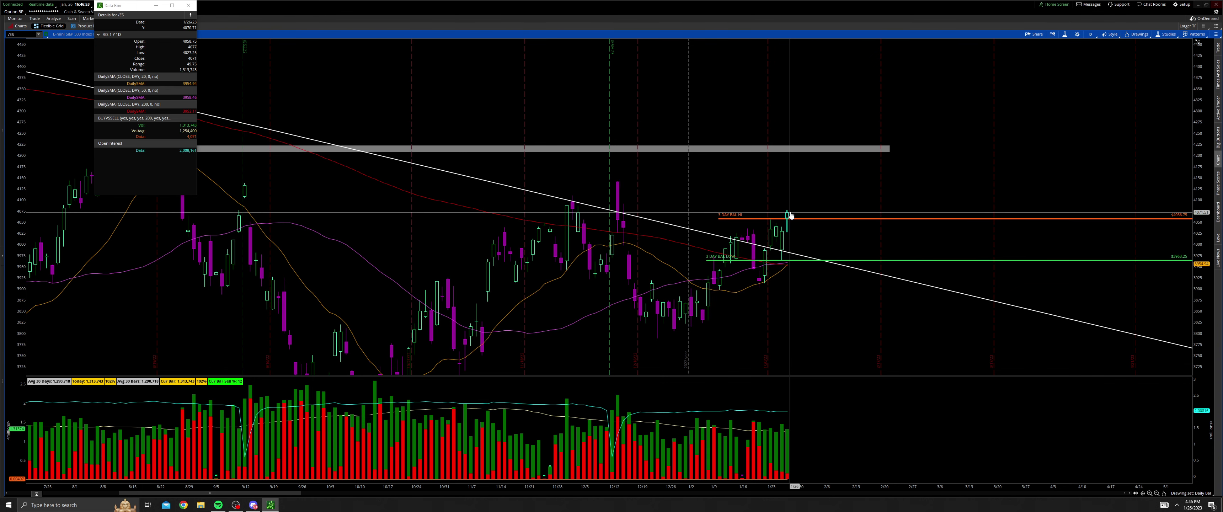
pyautogui.moveTo(787, 214); pyautogui.dragTo(792, 230)
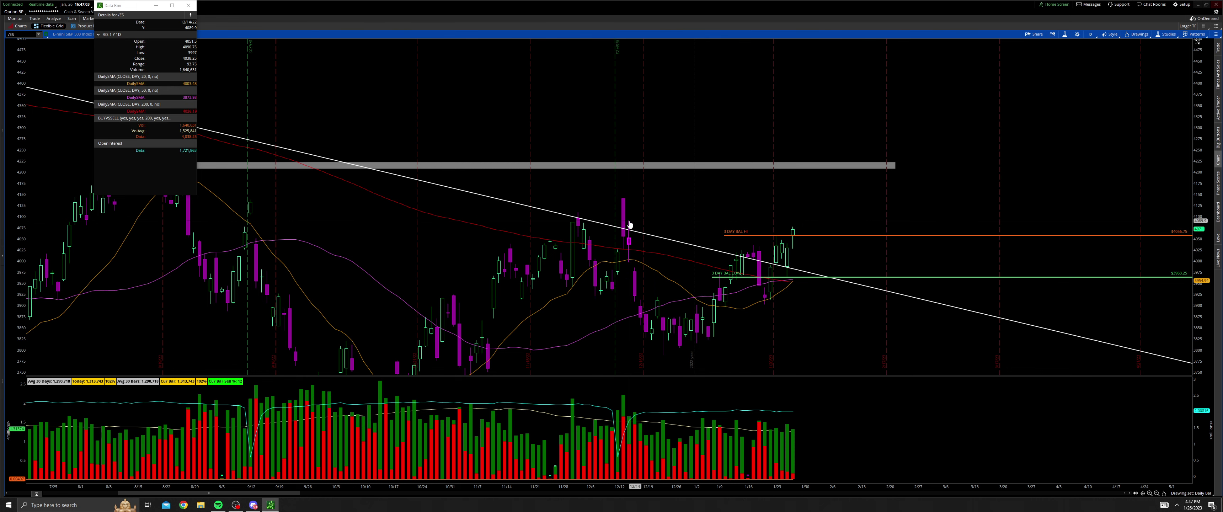
pyautogui.moveTo(939, 262); pyautogui.dragTo(980, 266)
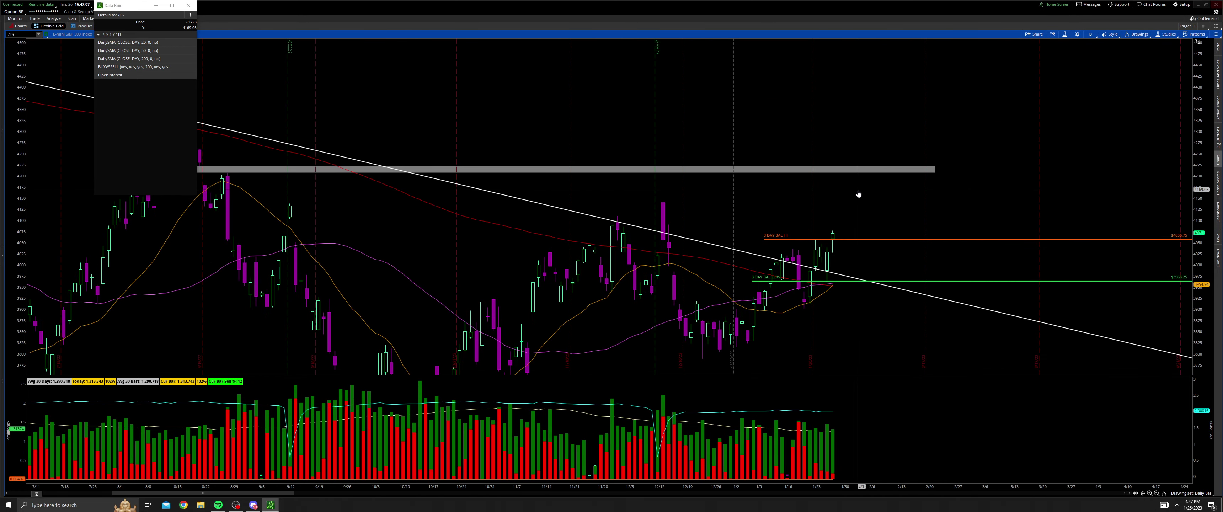
pyautogui.moveTo(858, 191); pyautogui.dragTo(876, 212)
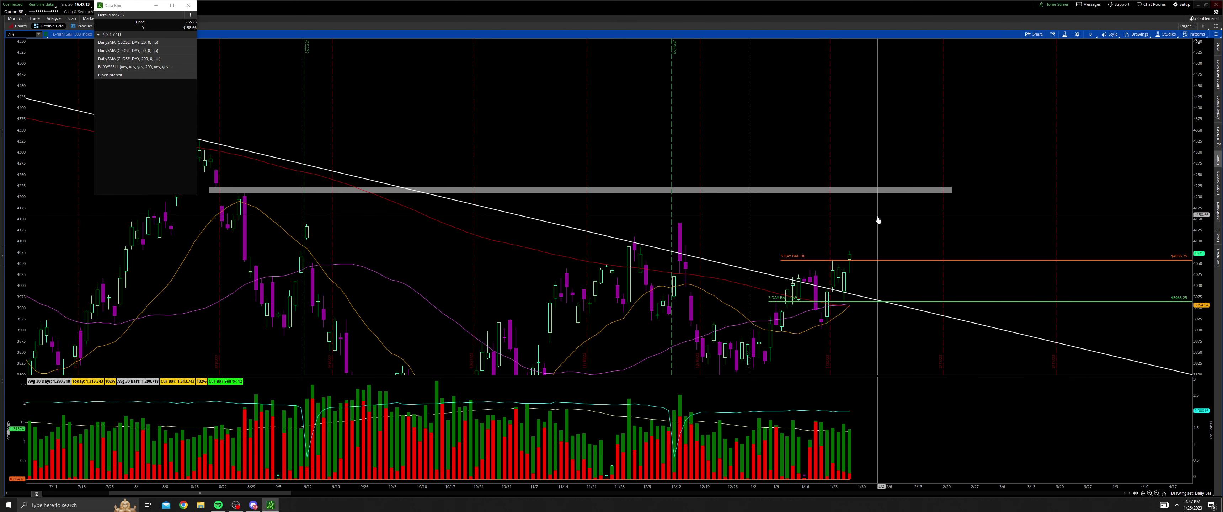
pyautogui.moveTo(890, 259); pyautogui.dragTo(896, 248)
pyautogui.moveTo(856, 293); pyautogui.dragTo(806, 268)
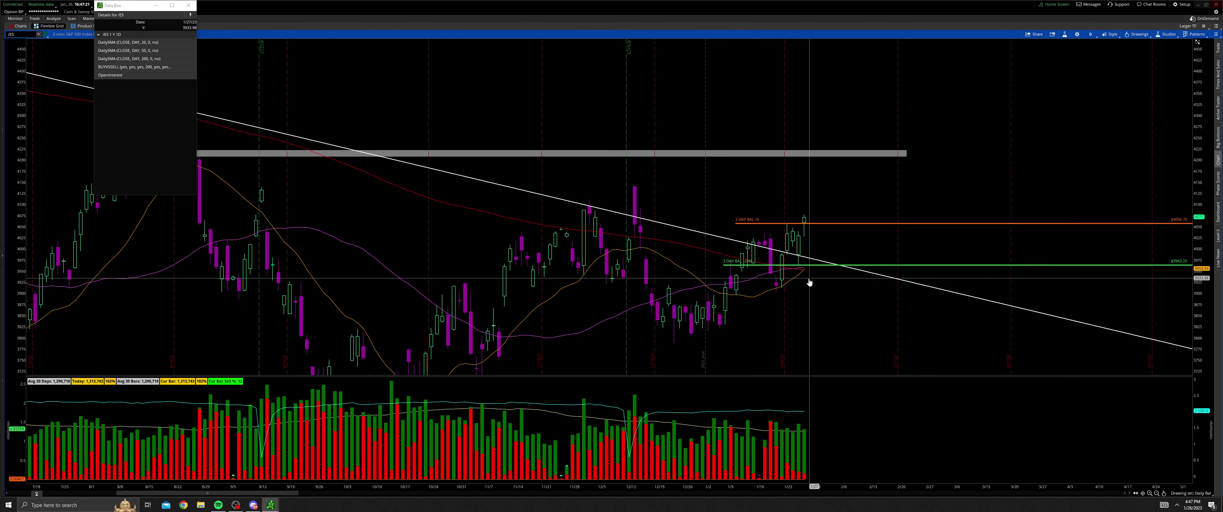
pyautogui.moveTo(819, 281); pyautogui.dragTo(836, 283)
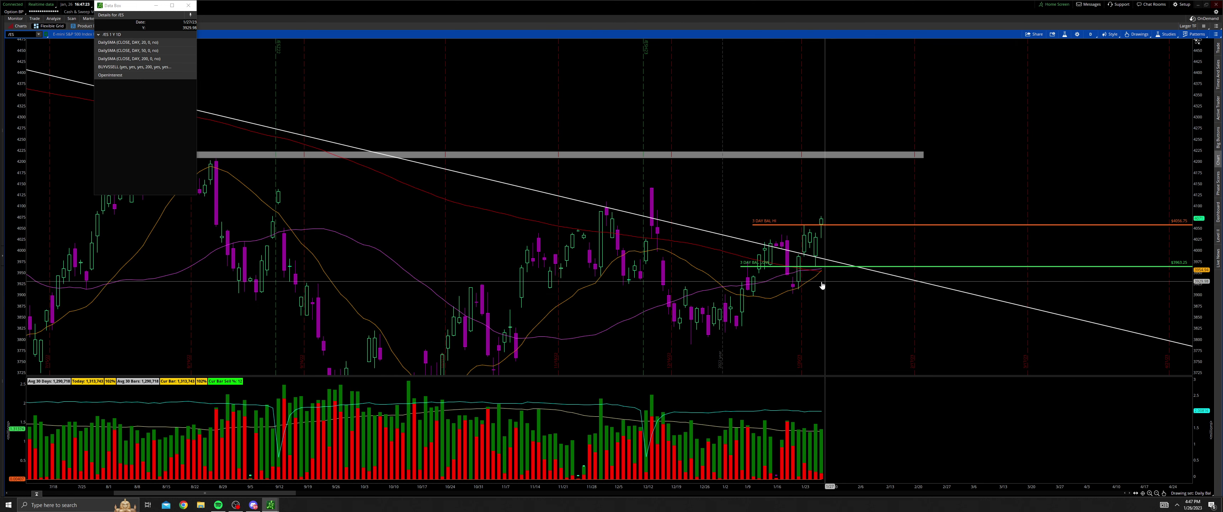
pyautogui.scroll(1, 825, 298)
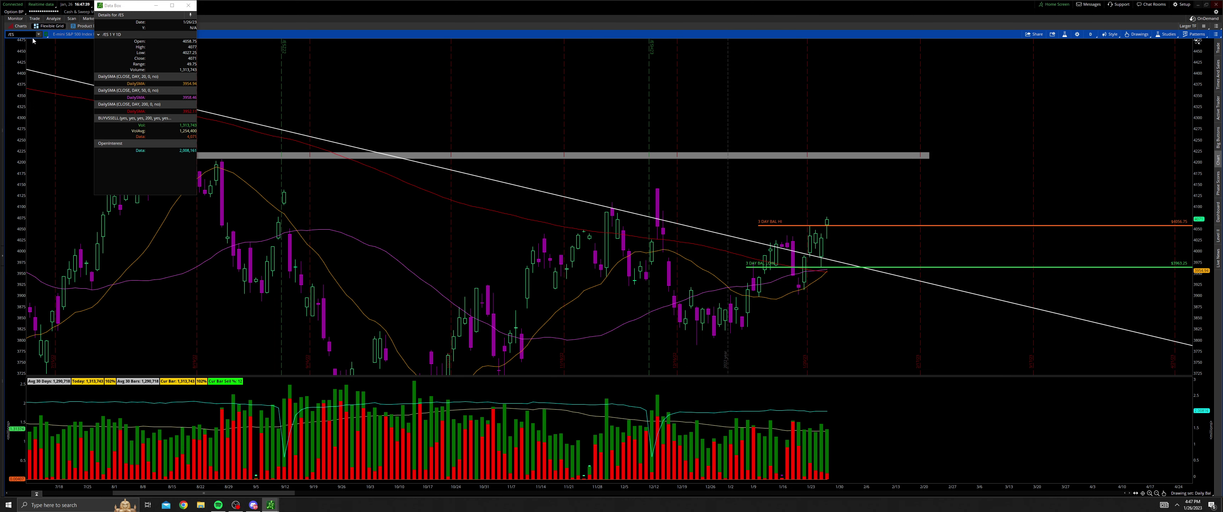
# - View the SPY daily chart via the red symbol link and return the chart to /ES via the green link
pyautogui.click(46, 35)
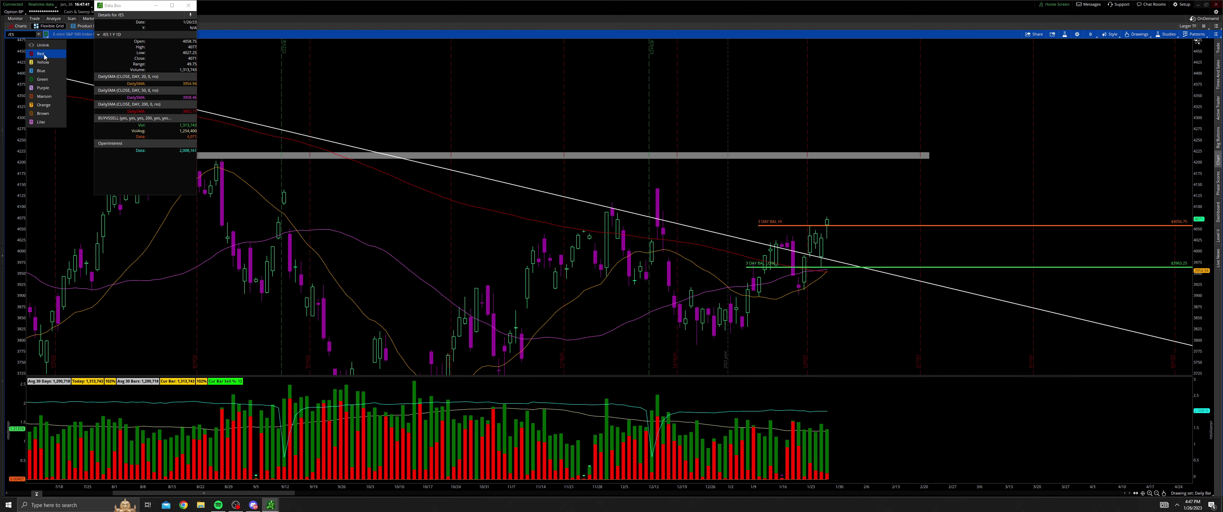
pyautogui.click(41, 53)
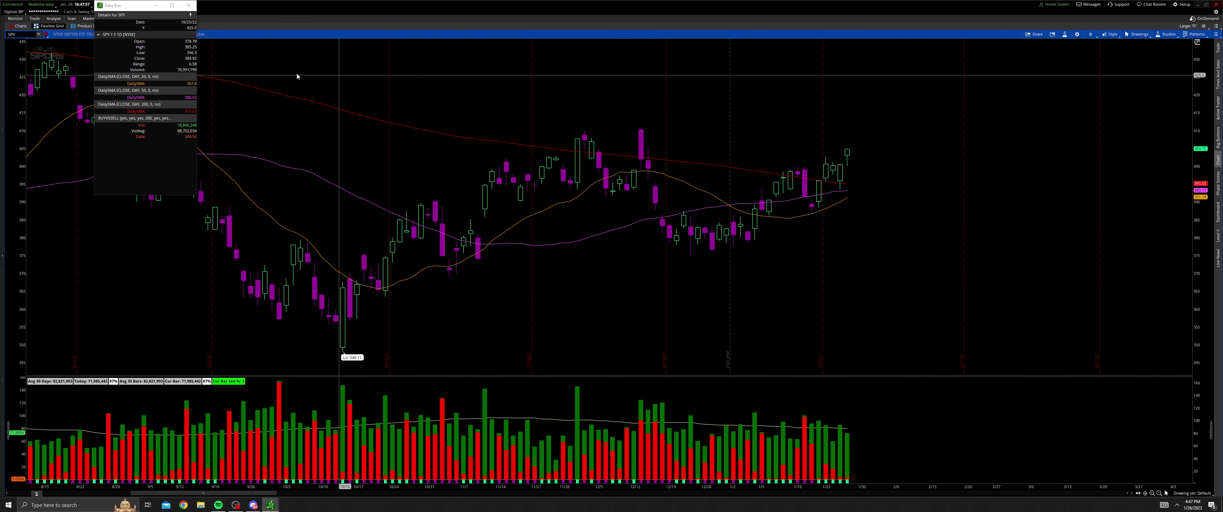
pyautogui.click(47, 34)
pyautogui.click(53, 63)
pyautogui.click(48, 35)
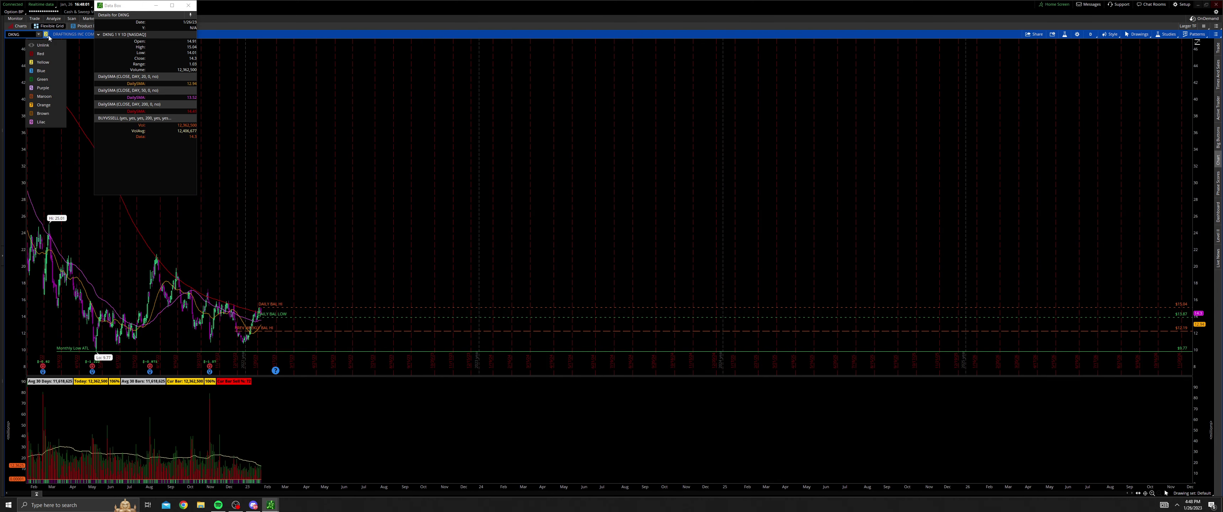
pyautogui.click(55, 71)
pyautogui.middleClick(230, 212)
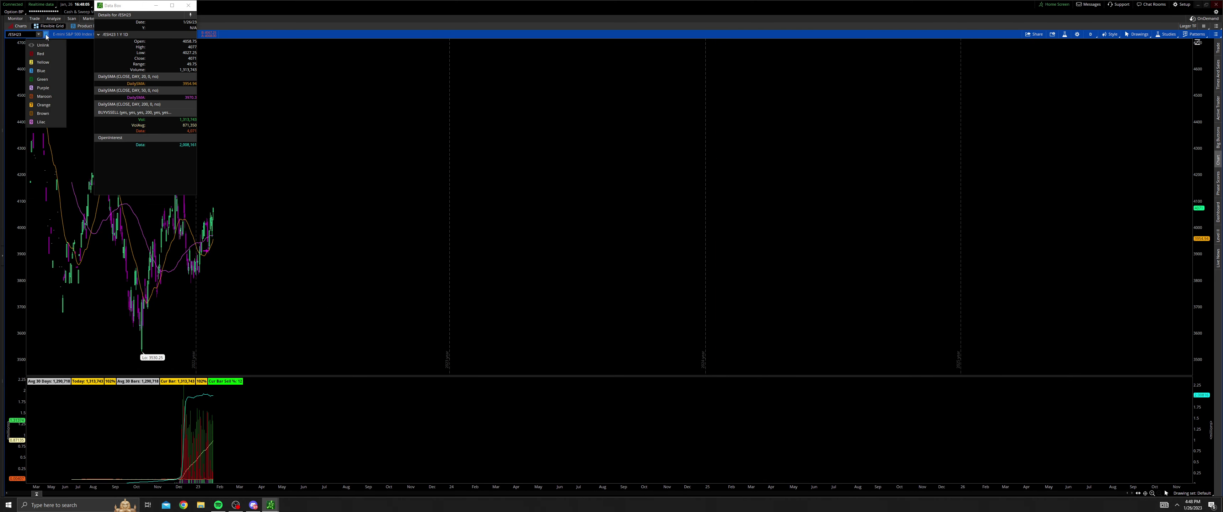
pyautogui.click(48, 78)
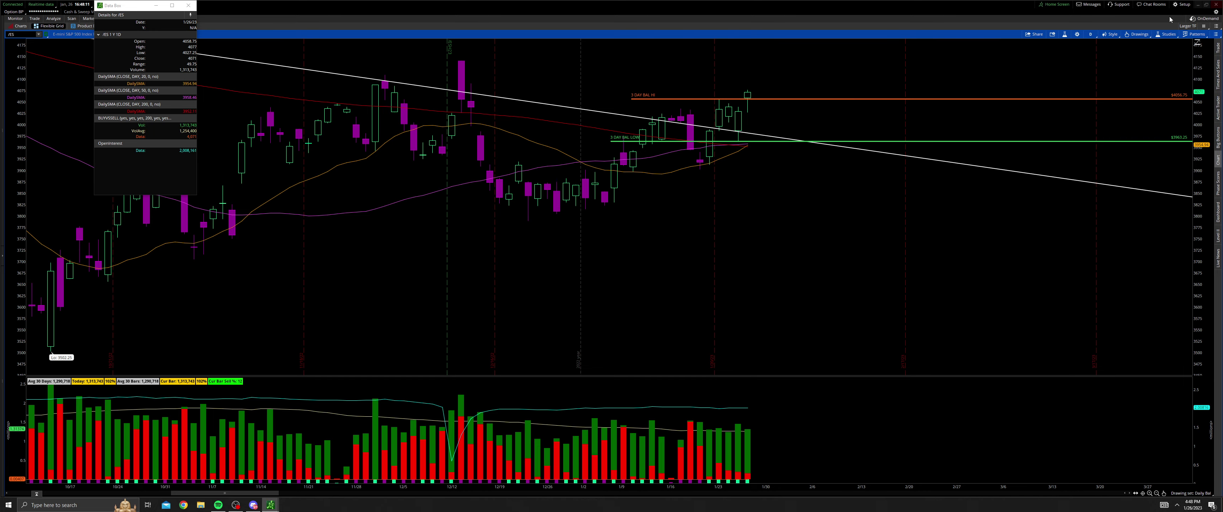
# - Load the 30 Min Profile Only grid and maximize its /ESH23 profile chart cell
pyautogui.click(1204, 27)
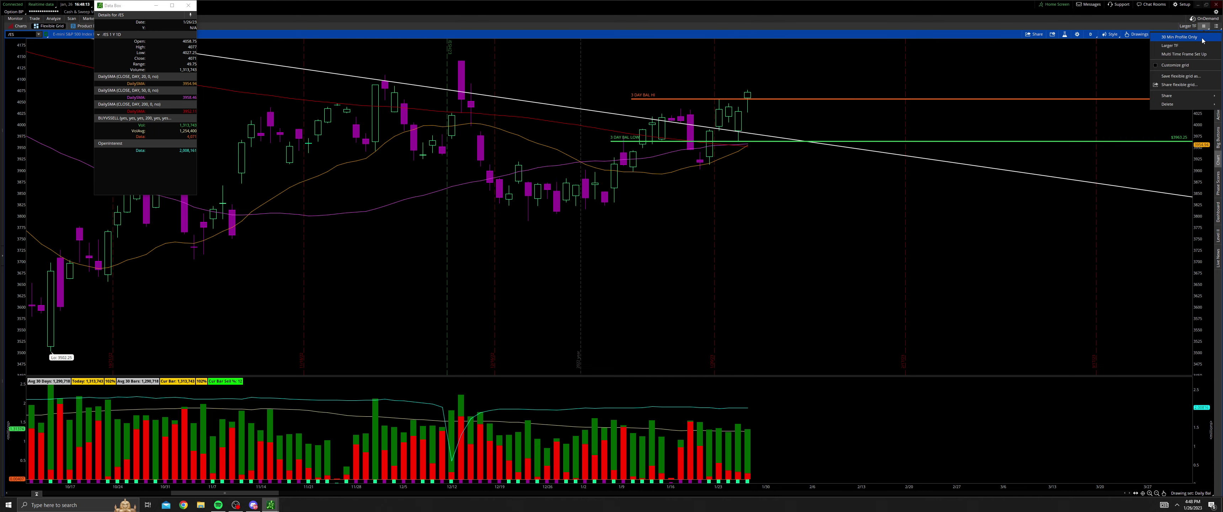
pyautogui.click(1203, 38)
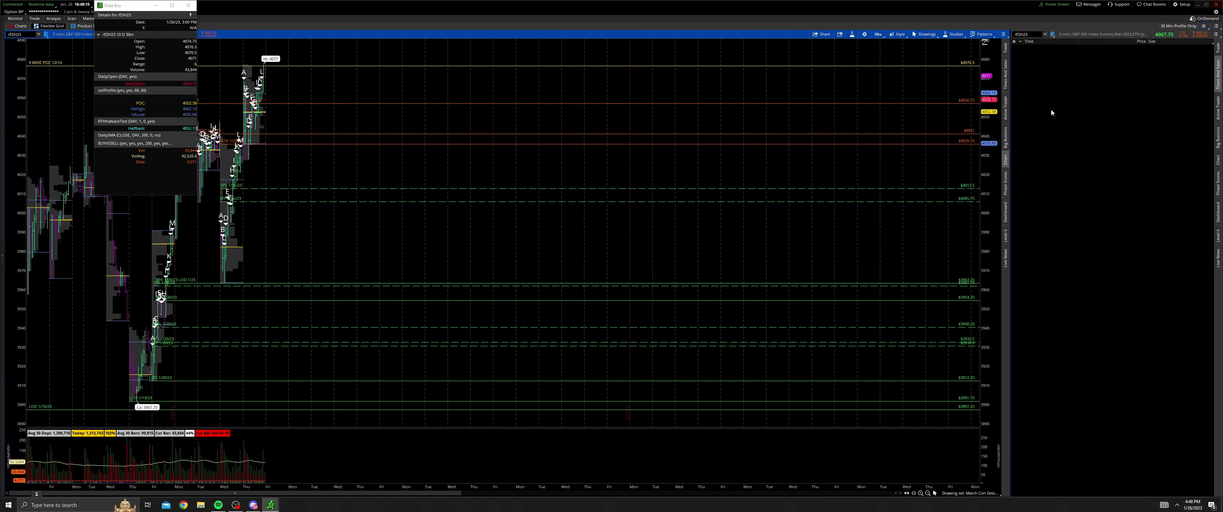
pyautogui.click(1004, 35)
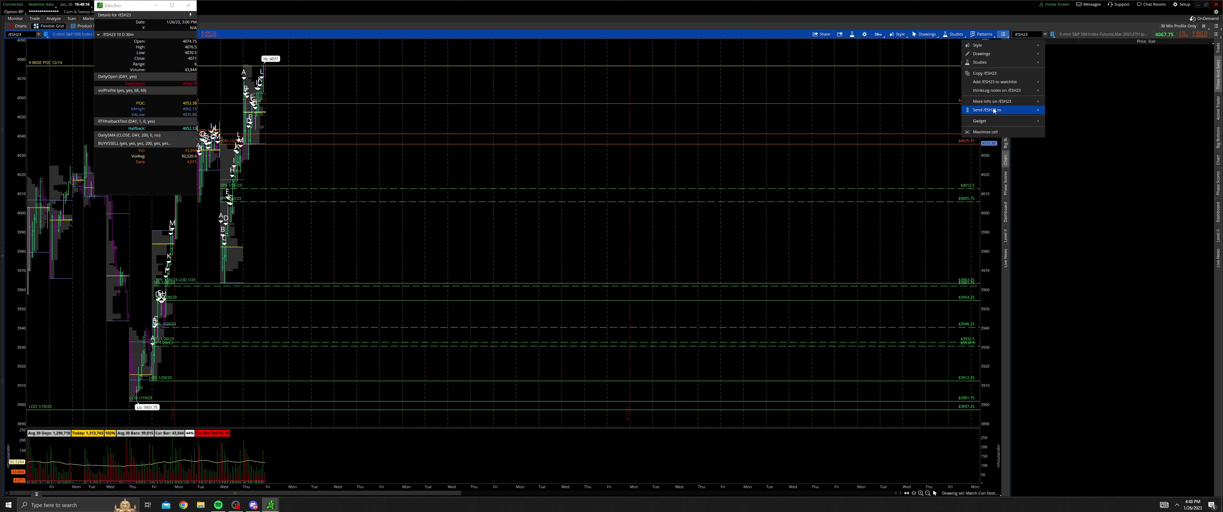
pyautogui.click(986, 131)
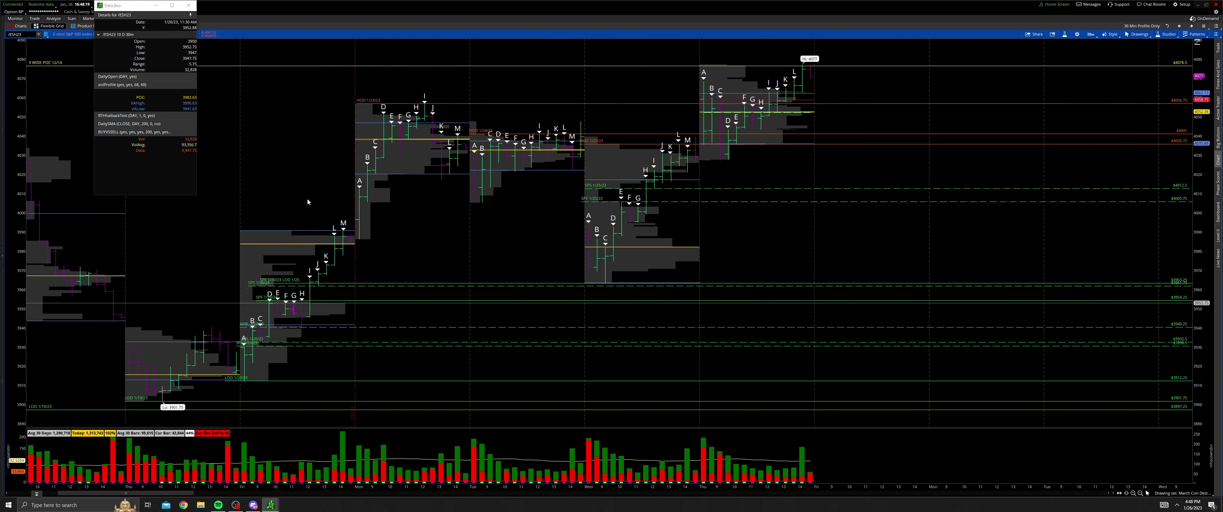
# - Examine the /ESH23 30-minute profiles from Friday 1/20 through Thursday 1/26 against the marked session highs, lows and dashed levels
pyautogui.middleClick(827, 228)
pyautogui.click(847, 234)
pyautogui.moveTo(881, 251); pyautogui.dragTo(1046, 262)
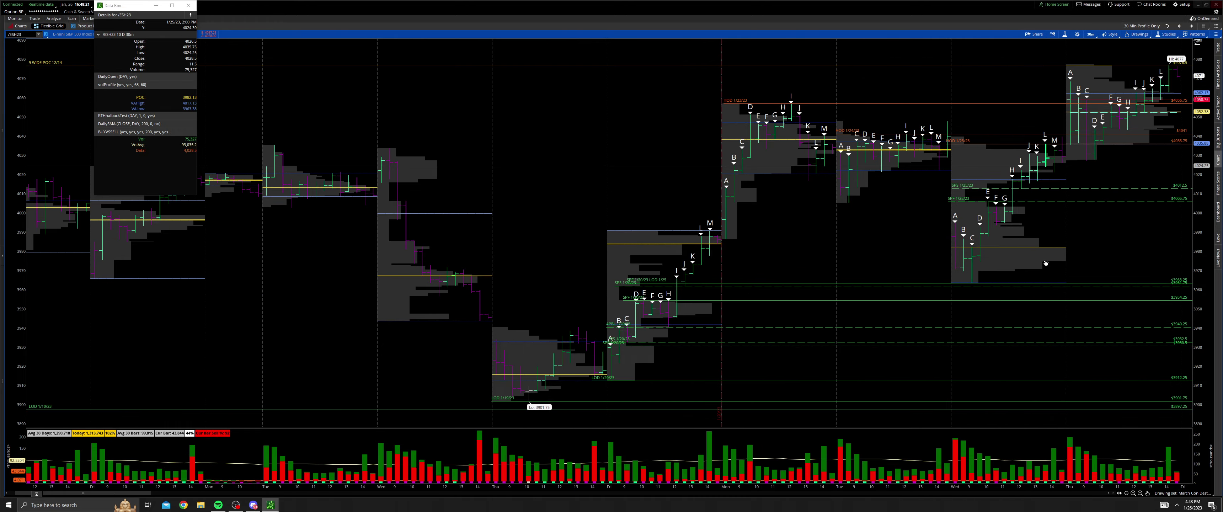
pyautogui.moveTo(1201, 308); pyautogui.dragTo(1201, 266)
pyautogui.moveTo(1094, 264); pyautogui.dragTo(1004, 260)
pyautogui.moveTo(846, 187); pyautogui.dragTo(805, 205)
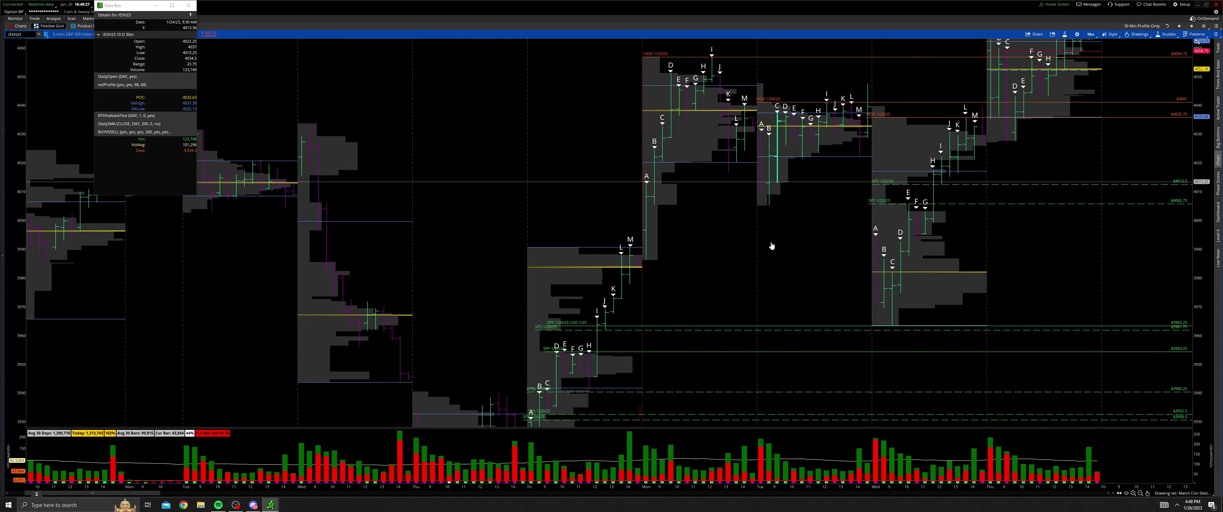
pyautogui.moveTo(627, 321); pyautogui.dragTo(676, 289)
pyautogui.moveTo(827, 204); pyautogui.dragTo(742, 232)
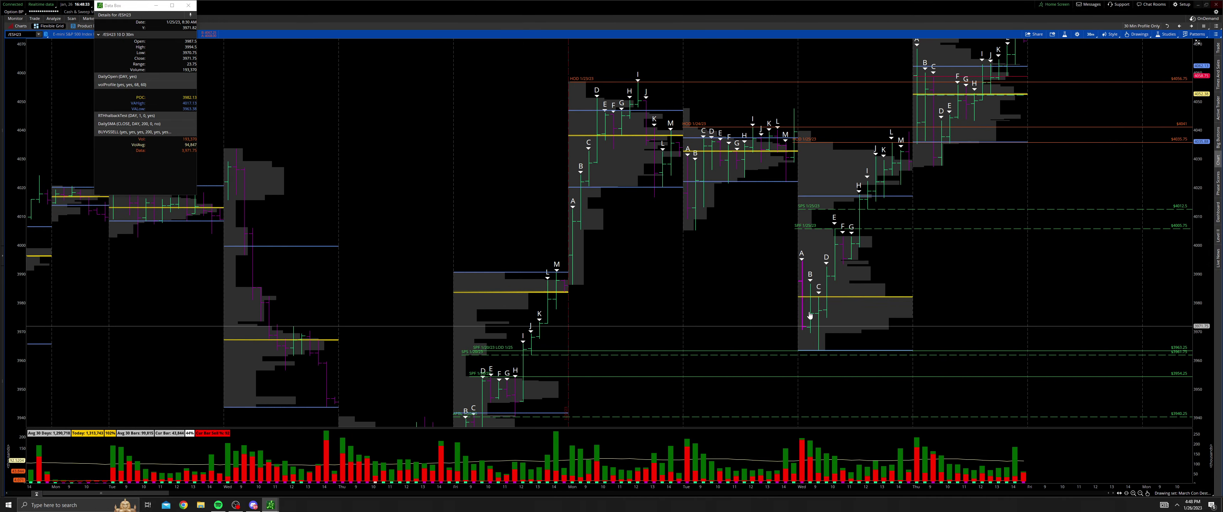
pyautogui.moveTo(790, 297); pyautogui.dragTo(792, 310)
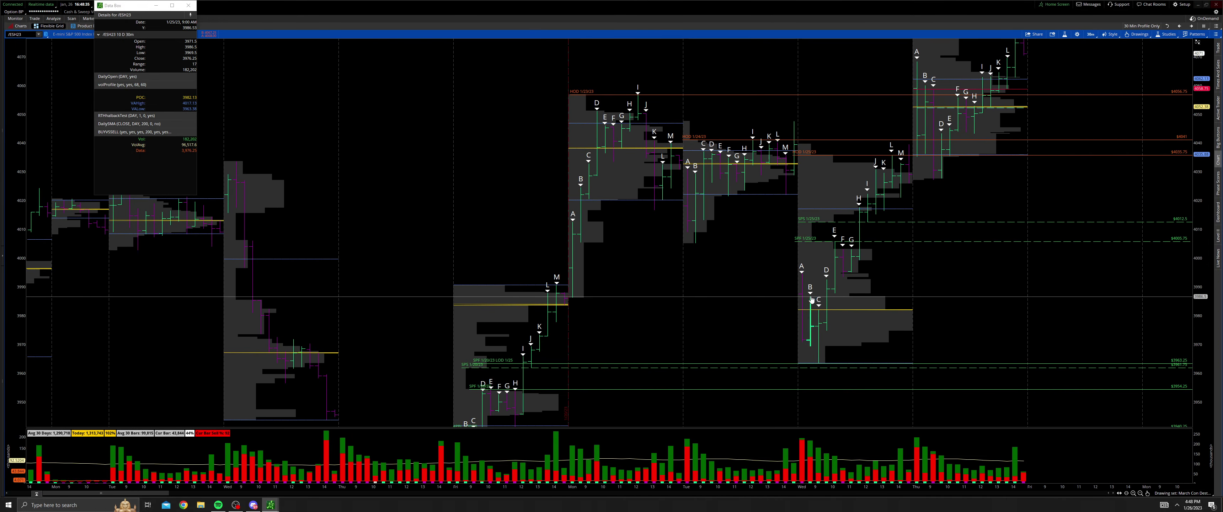
pyautogui.moveTo(828, 343); pyautogui.dragTo(835, 304)
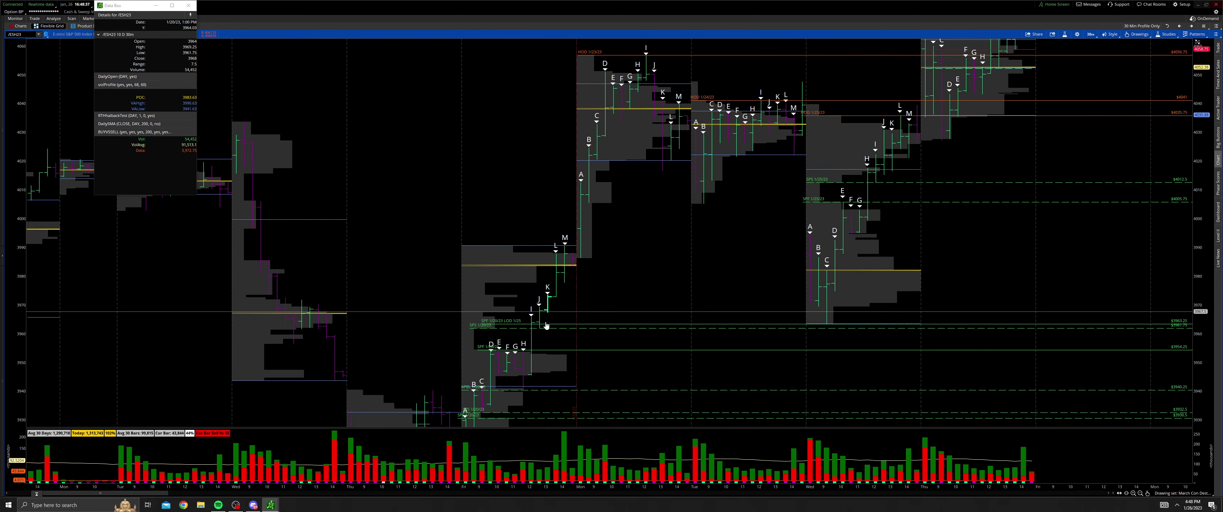
pyautogui.moveTo(568, 325); pyautogui.dragTo(600, 324)
pyautogui.moveTo(800, 318); pyautogui.dragTo(636, 324)
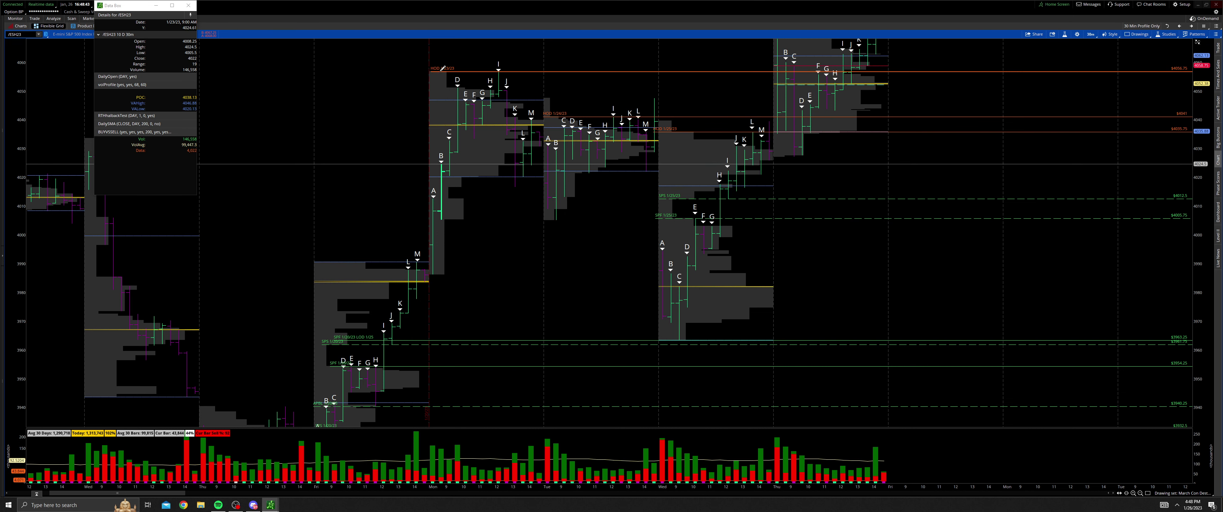
# - Try to outline the range from the 1/23 session high down to the 1/25 session low with a rectangle
pyautogui.moveTo(440, 69)
pyautogui.mouseDown()
pyautogui.moveTo(869, 324)
pyautogui.moveTo(947, 346)
pyautogui.moveTo(934, 348)
pyautogui.moveTo(1023, 350)
pyautogui.mouseUp()
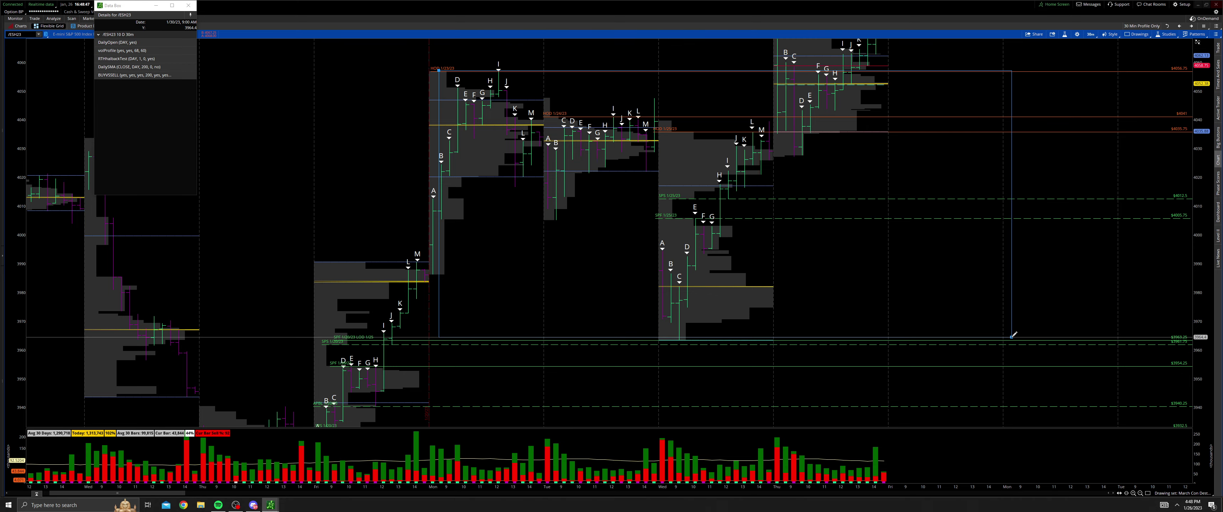
pyautogui.middleClick(1013, 339)
pyautogui.click(1018, 345)
# - Examine how the lettered periods of the 1/25 profile move from its low through the dashed levels toward the 1/24 profile
pyautogui.moveTo(781, 276); pyautogui.dragTo(879, 292)
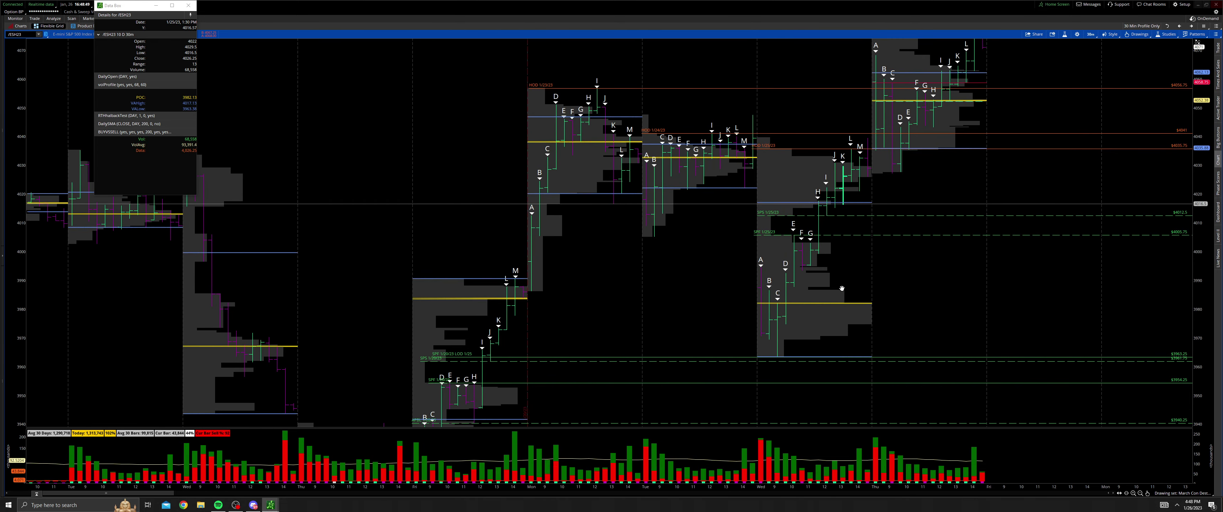
pyautogui.moveTo(814, 262); pyautogui.dragTo(715, 302)
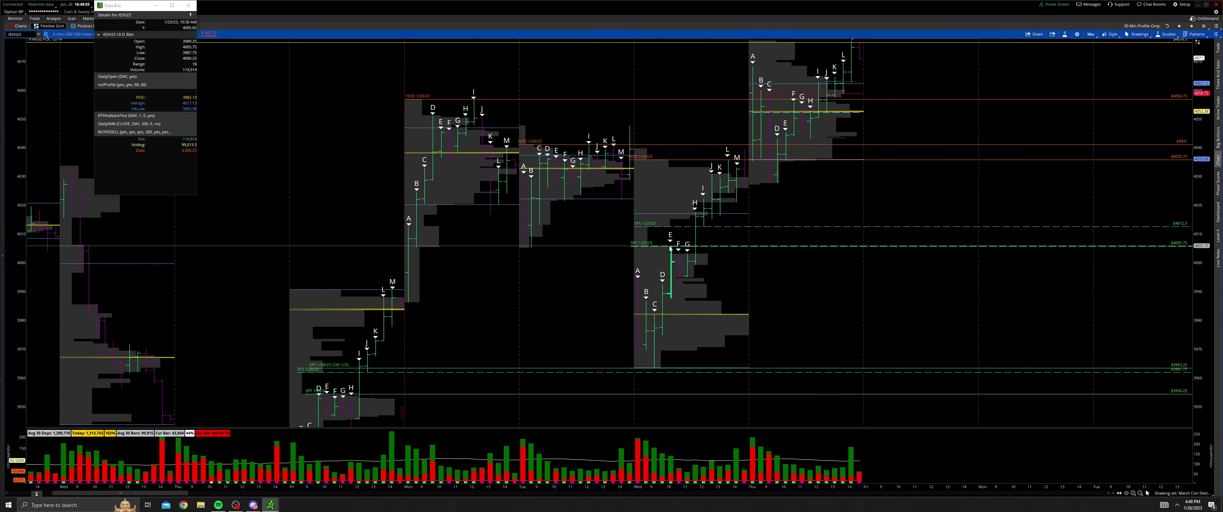
pyautogui.moveTo(702, 248); pyautogui.dragTo(667, 300)
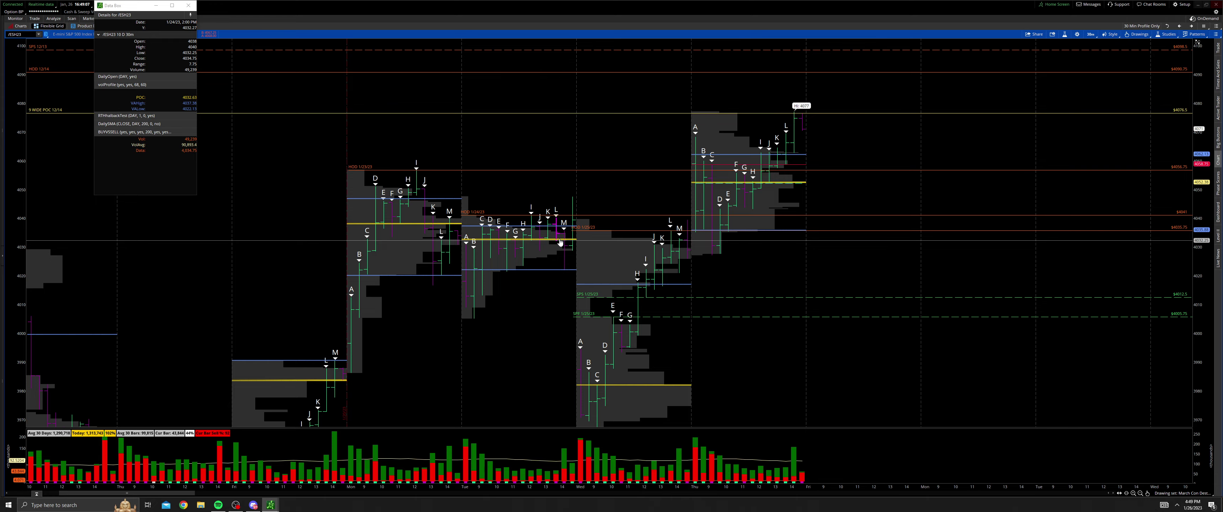
pyautogui.moveTo(623, 260); pyautogui.dragTo(688, 227)
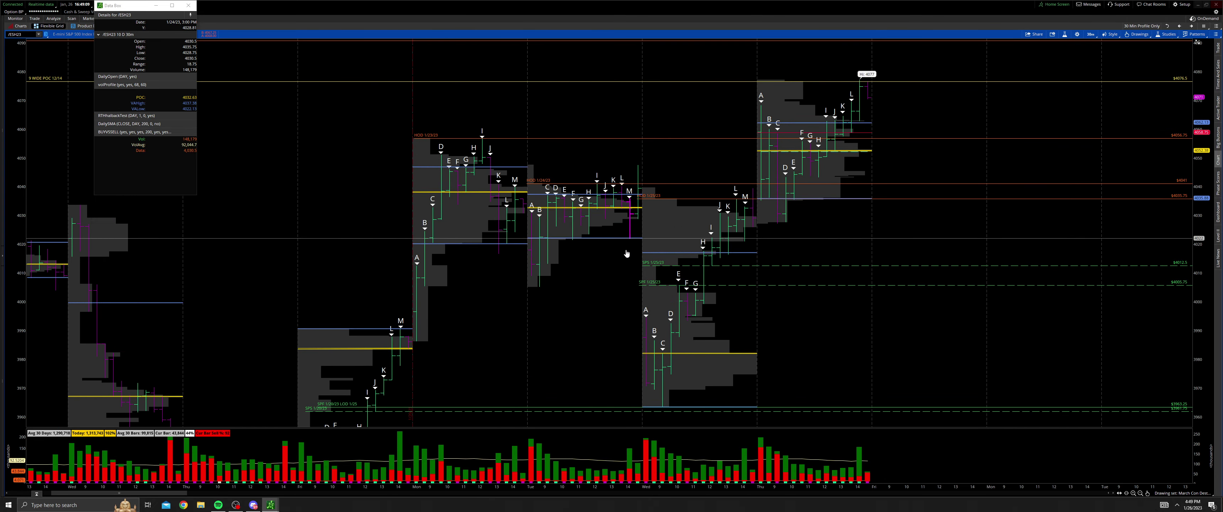
pyautogui.moveTo(626, 254); pyautogui.dragTo(576, 249)
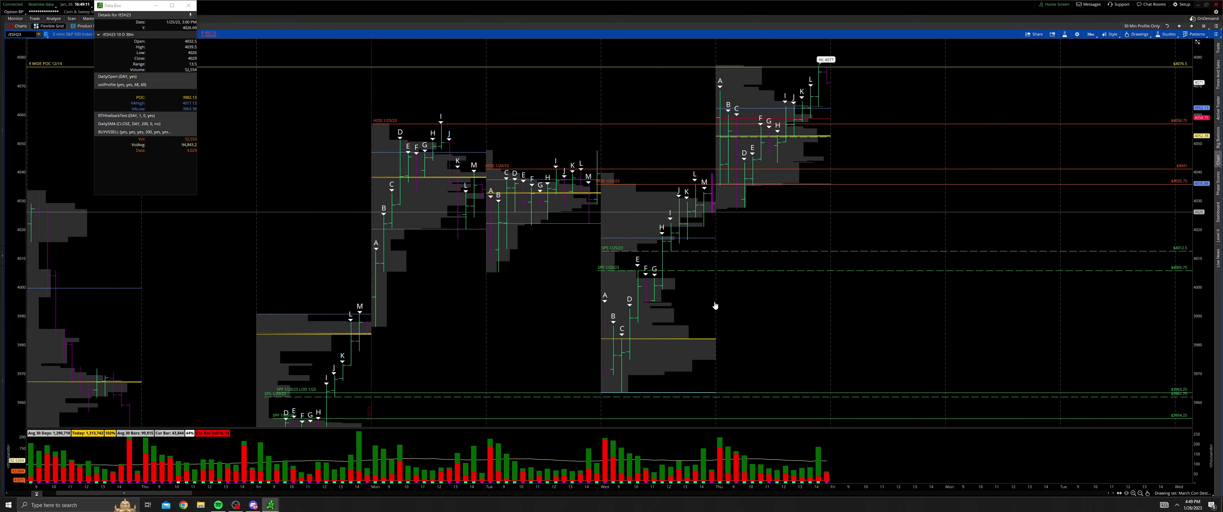
pyautogui.moveTo(715, 305); pyautogui.dragTo(699, 292)
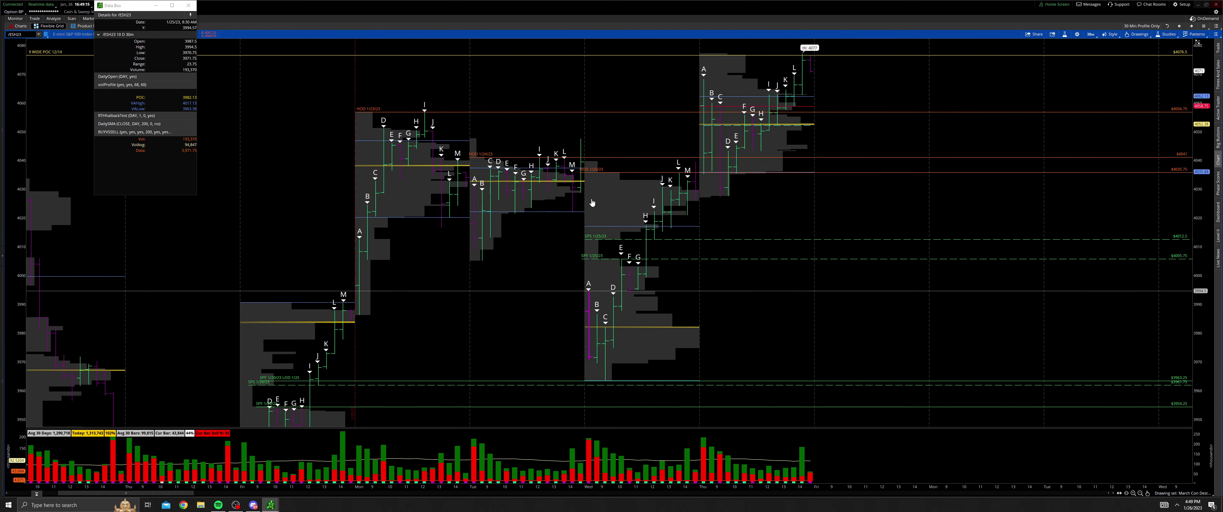
pyautogui.moveTo(610, 192); pyautogui.dragTo(584, 236)
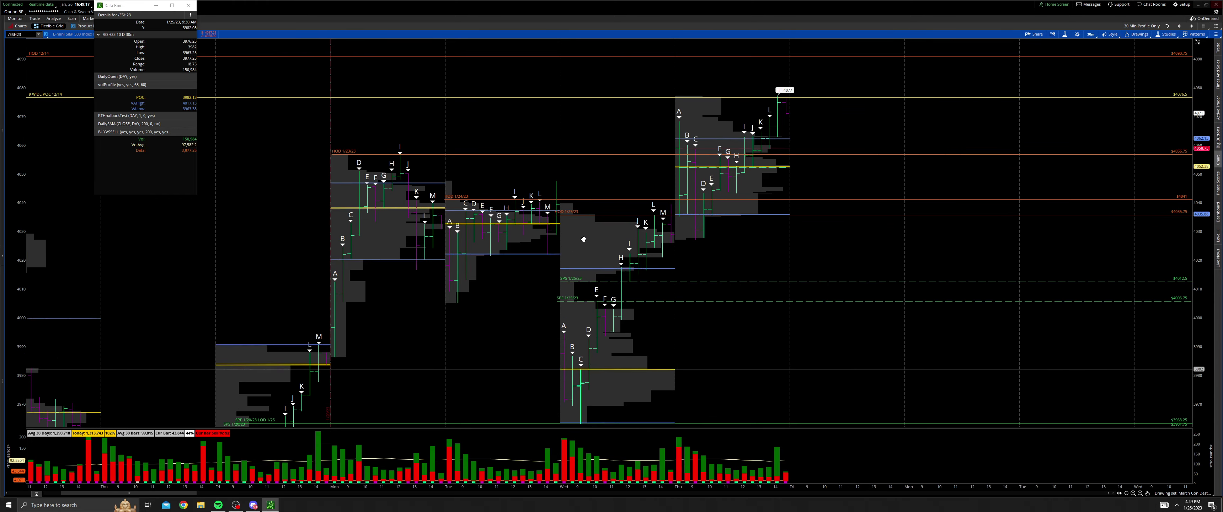
pyautogui.moveTo(597, 301); pyautogui.dragTo(580, 323)
pyautogui.moveTo(593, 208); pyautogui.dragTo(611, 232)
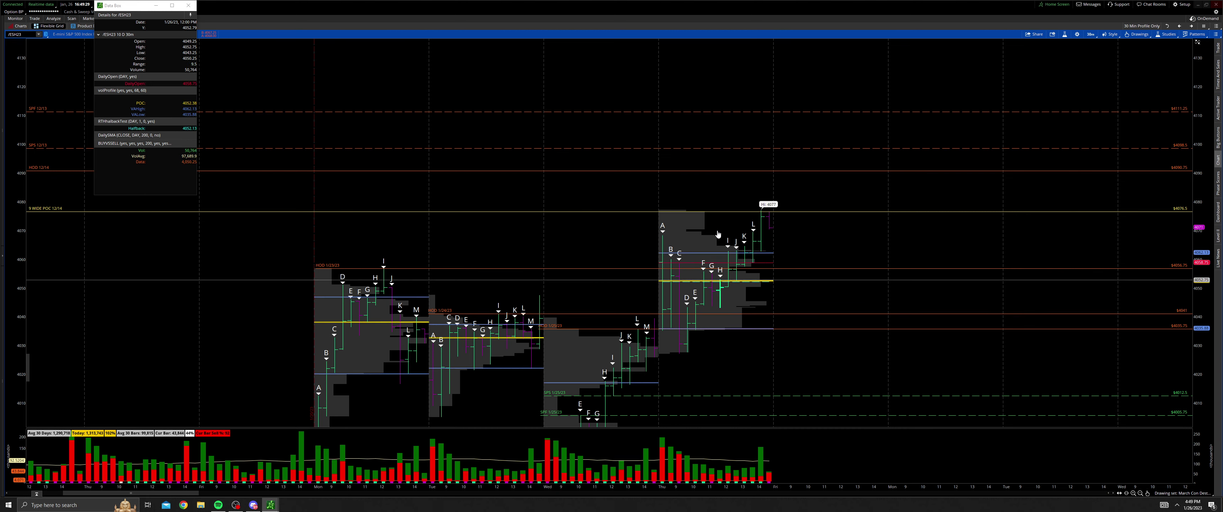
# - Add a text note "M" at the 1/26 session high, on the bar following period L
pyautogui.moveTo(780, 289); pyautogui.dragTo(740, 279)
pyautogui.moveTo(768, 244); pyautogui.dragTo(813, 235)
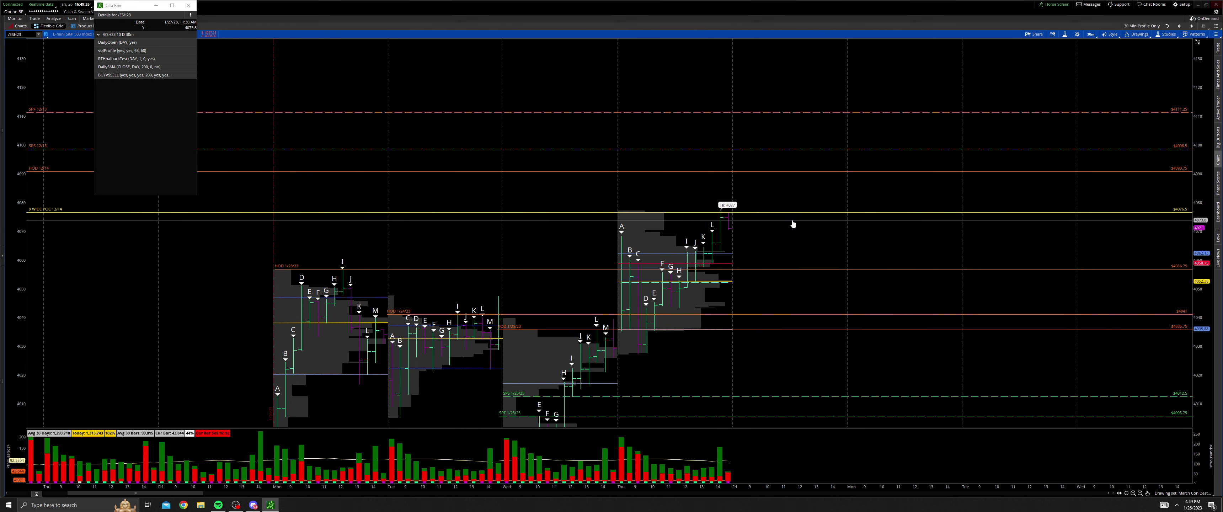
pyautogui.middleClick(763, 229)
pyautogui.click(783, 260)
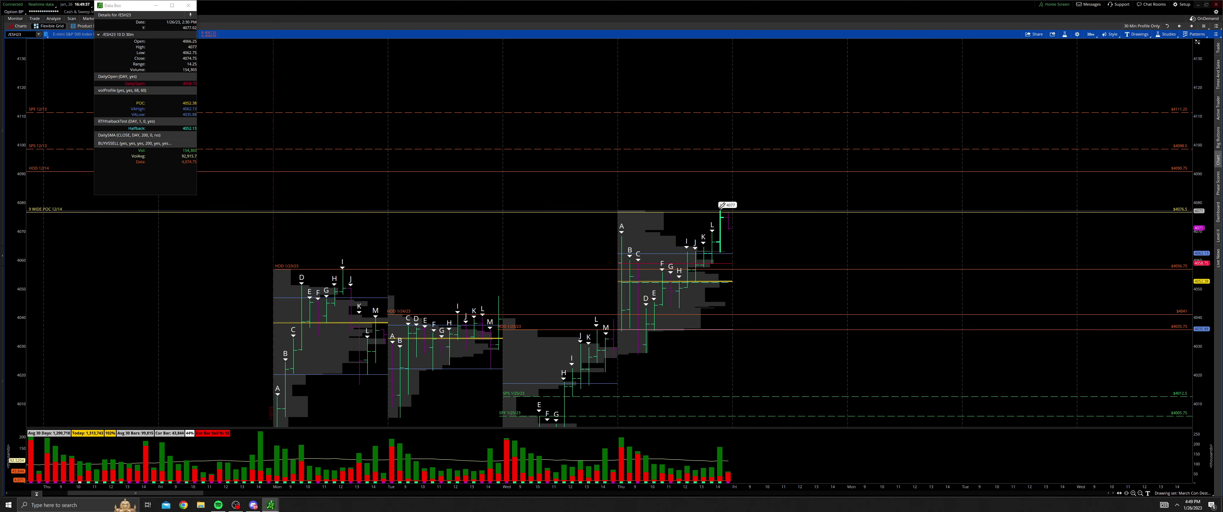
pyautogui.click(721, 212)
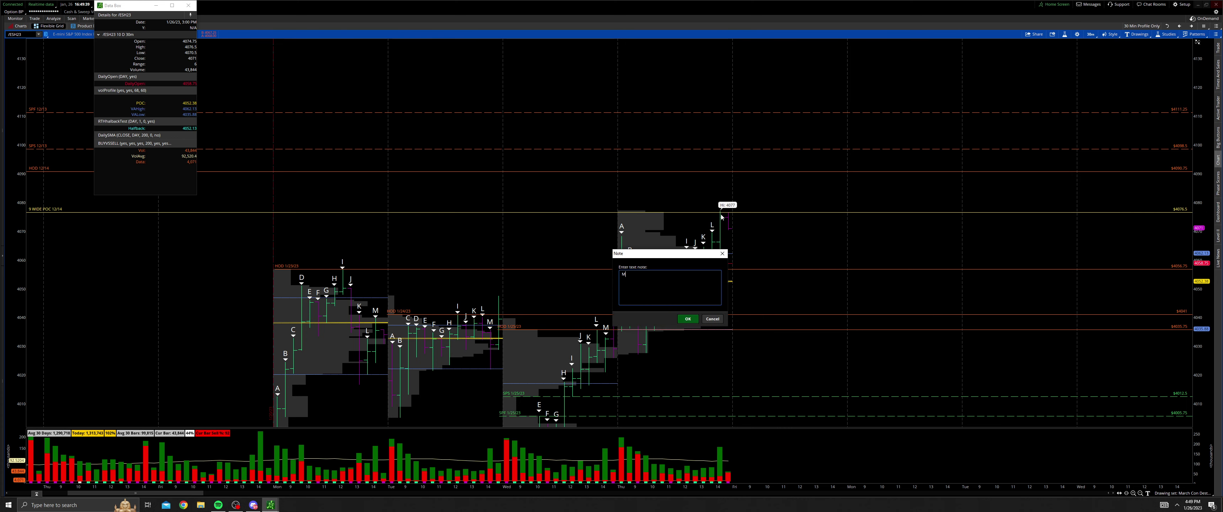
pyautogui.click(689, 318)
# - Examine the 1/25 and 1/26 profiles against the earlier sessions' value areas, the dashed green levels and the 12/14 levels above
pyautogui.scroll(3, 769, 297)
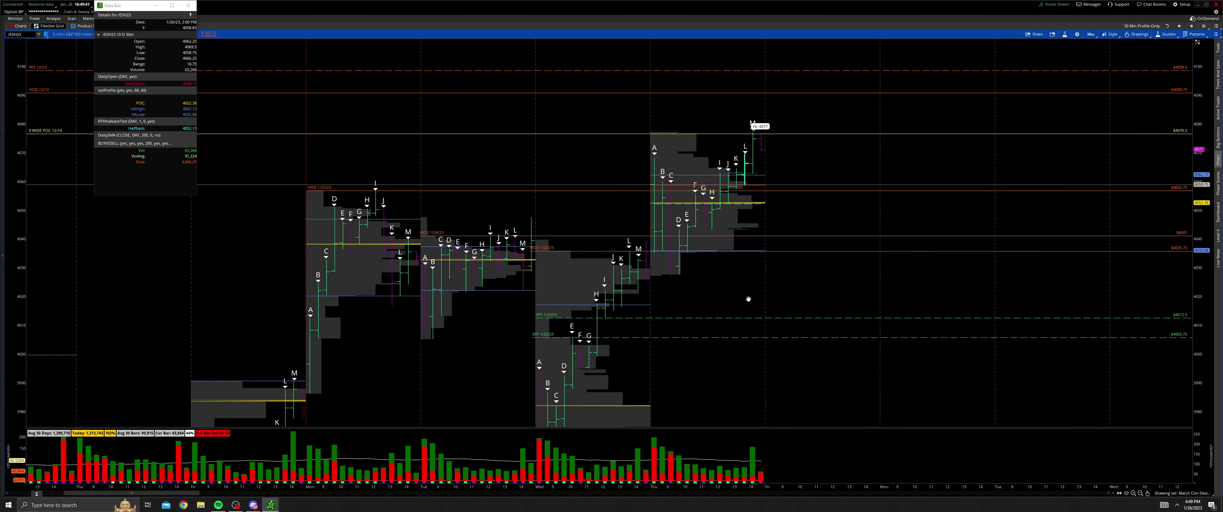
pyautogui.scroll(3, 763, 299)
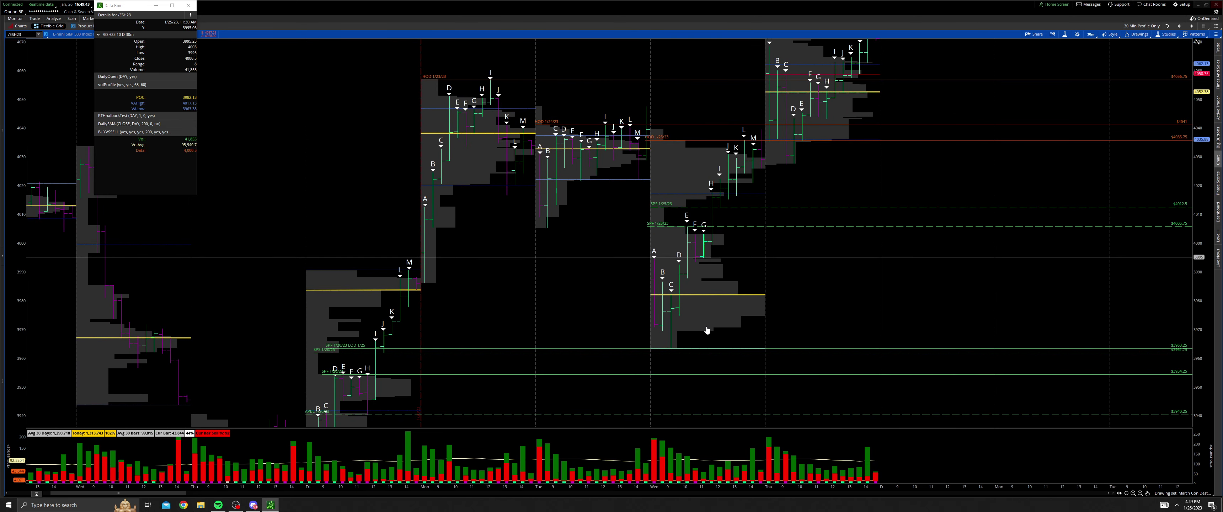
pyautogui.moveTo(676, 338); pyautogui.dragTo(683, 353)
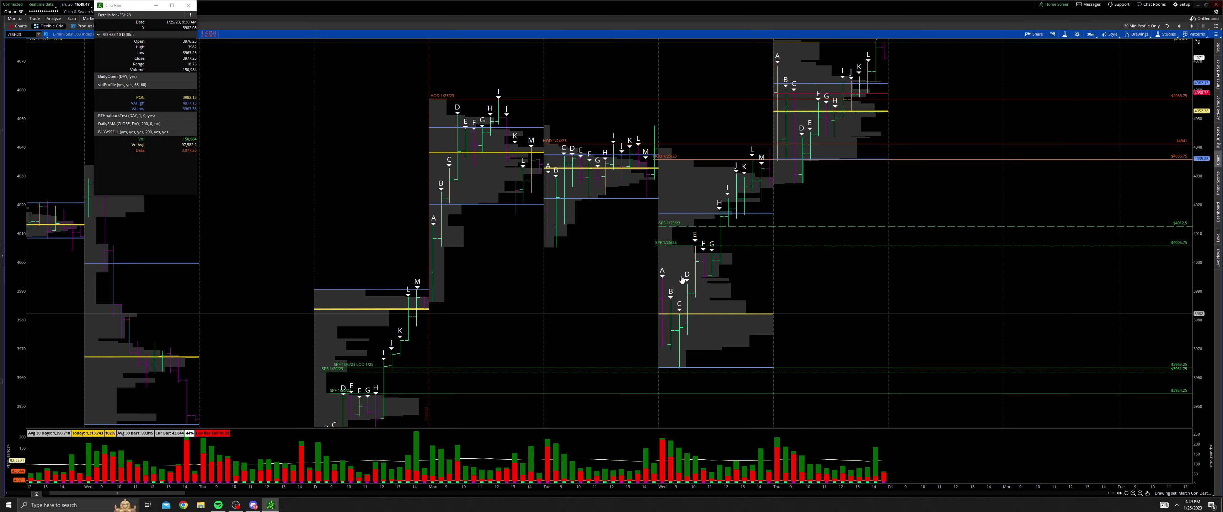
pyautogui.moveTo(695, 291); pyautogui.dragTo(693, 328)
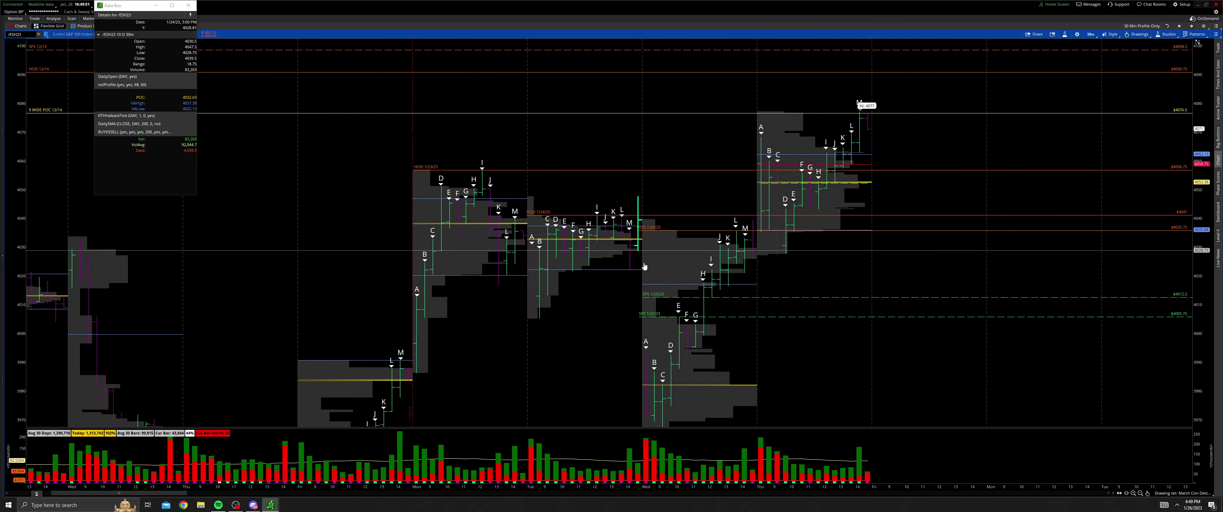
pyautogui.moveTo(629, 270)
pyautogui.mouseDown()
pyautogui.moveTo(659, 275)
pyautogui.moveTo(635, 285)
pyautogui.mouseUp()
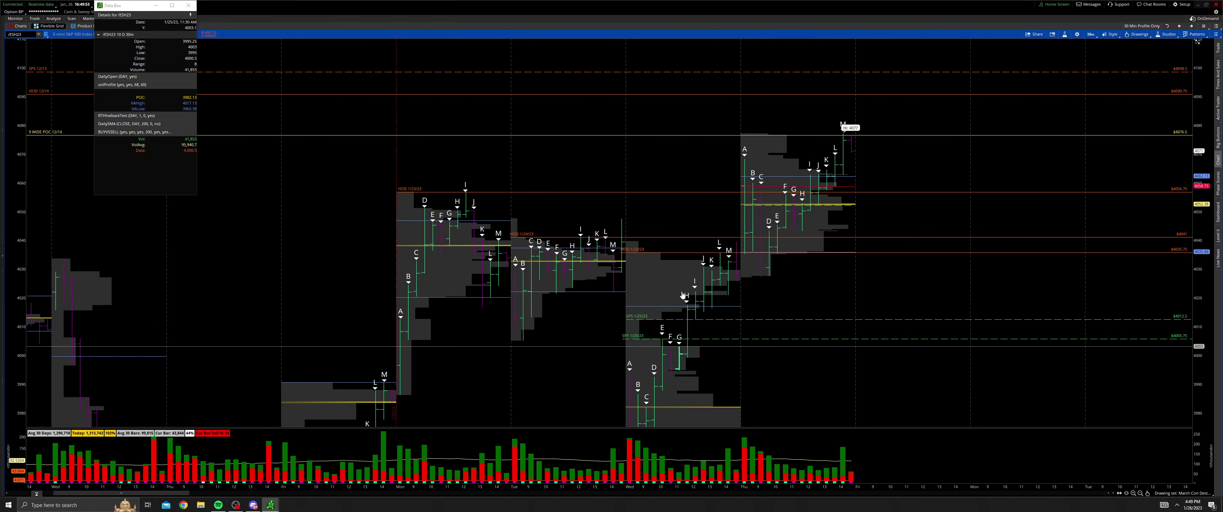
pyautogui.moveTo(693, 332); pyautogui.dragTo(684, 239)
pyautogui.moveTo(665, 342); pyautogui.dragTo(743, 319)
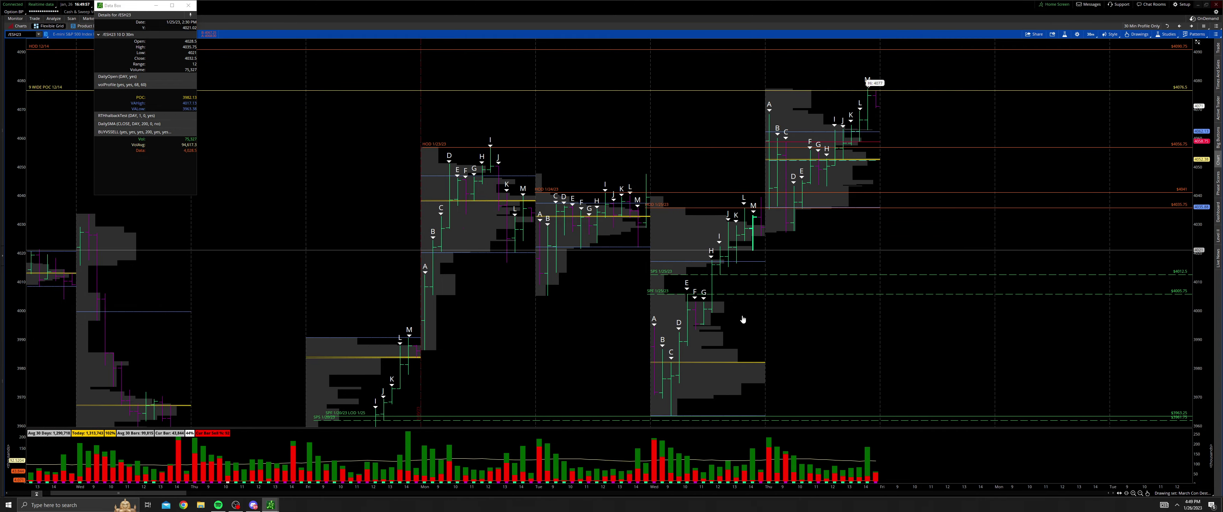
pyautogui.moveTo(740, 378); pyautogui.dragTo(709, 314)
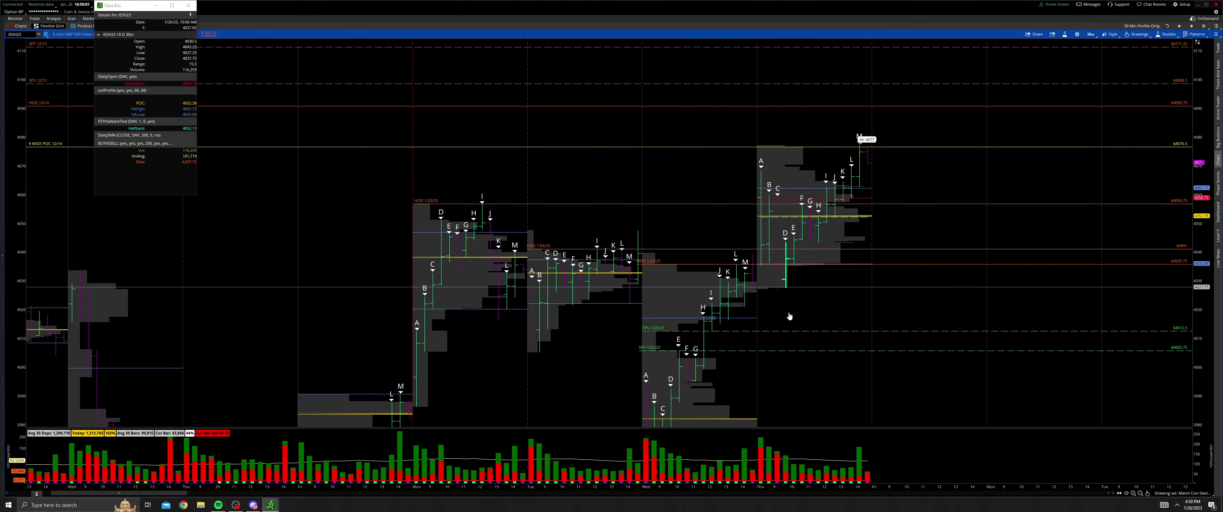
pyautogui.moveTo(807, 331); pyautogui.dragTo(746, 339)
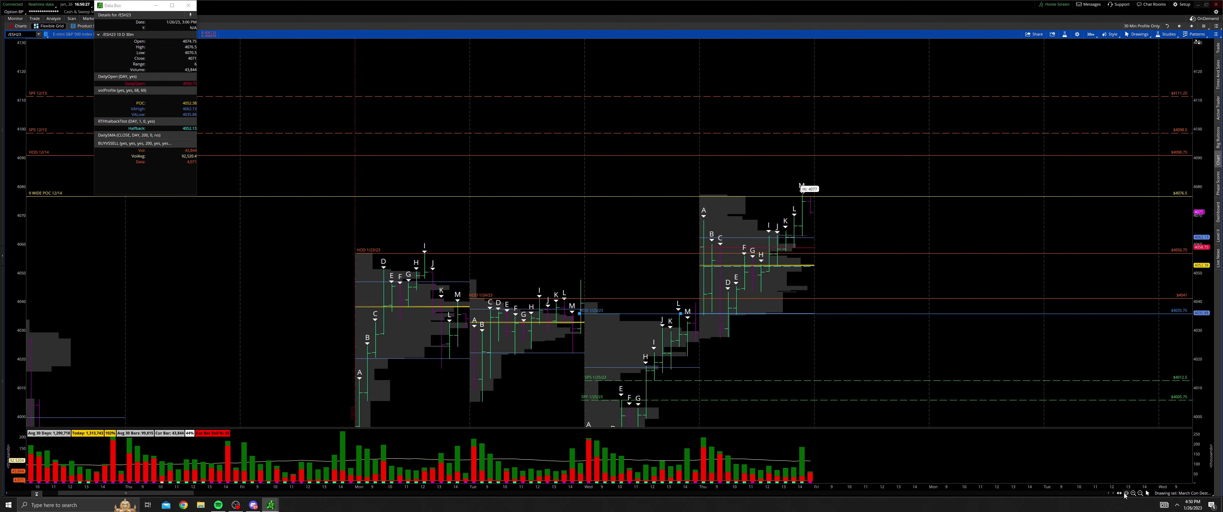
# - Delete the HOD 1/23/23 level line and the two horizontal levels just below it
pyautogui.click(1135, 457)
pyautogui.press('Delete')
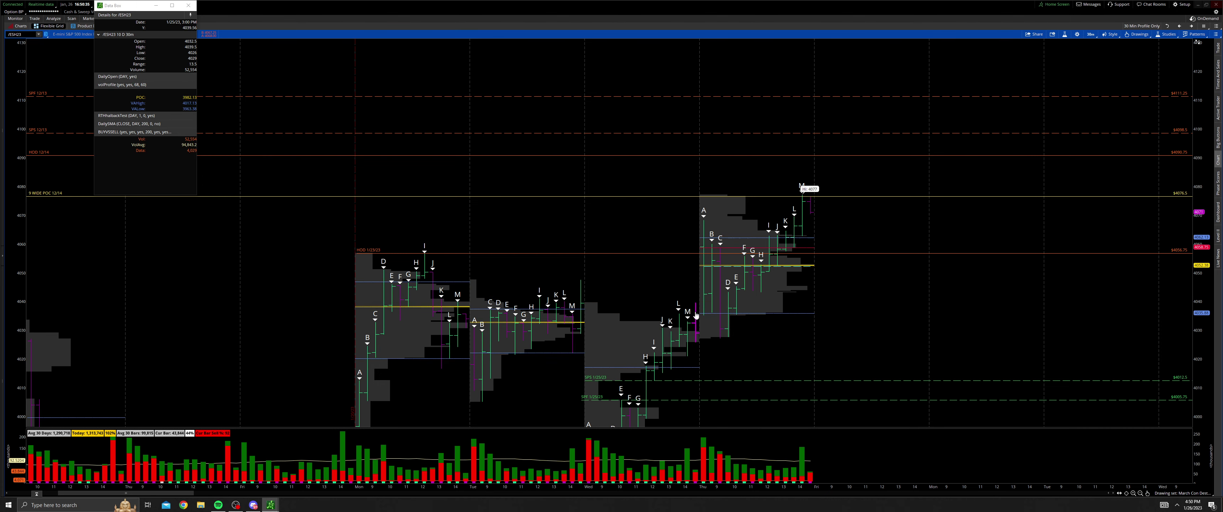
pyautogui.moveTo(694, 311); pyautogui.dragTo(688, 350)
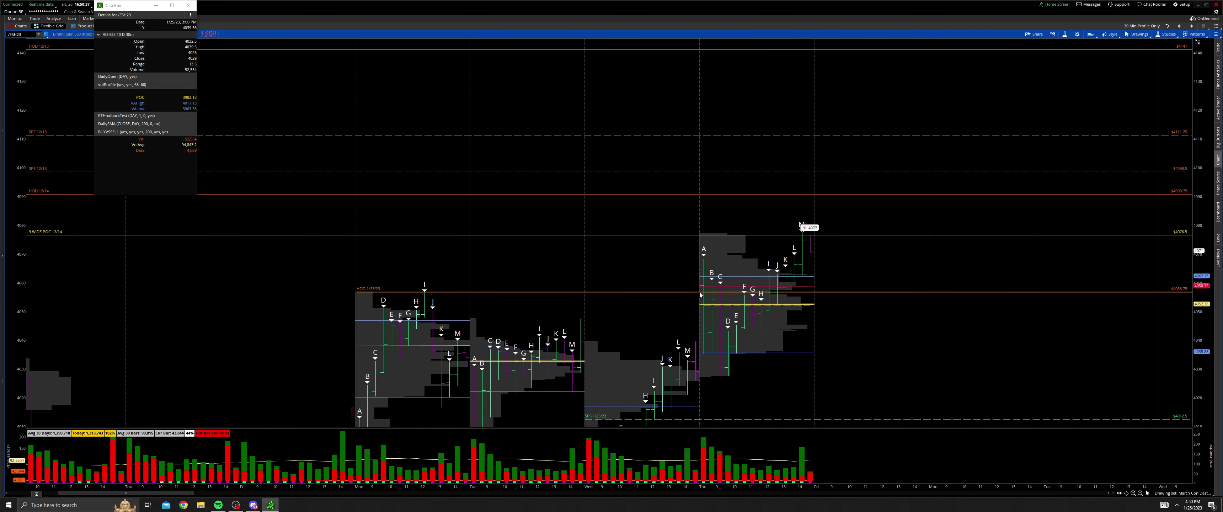
pyautogui.press('Delete')
# - Examine the 1/26 profile close up, from the A period across to the later lettered periods
pyautogui.moveTo(711, 311); pyautogui.dragTo(575, 287)
pyautogui.middleClick(618, 331)
pyautogui.click(635, 339)
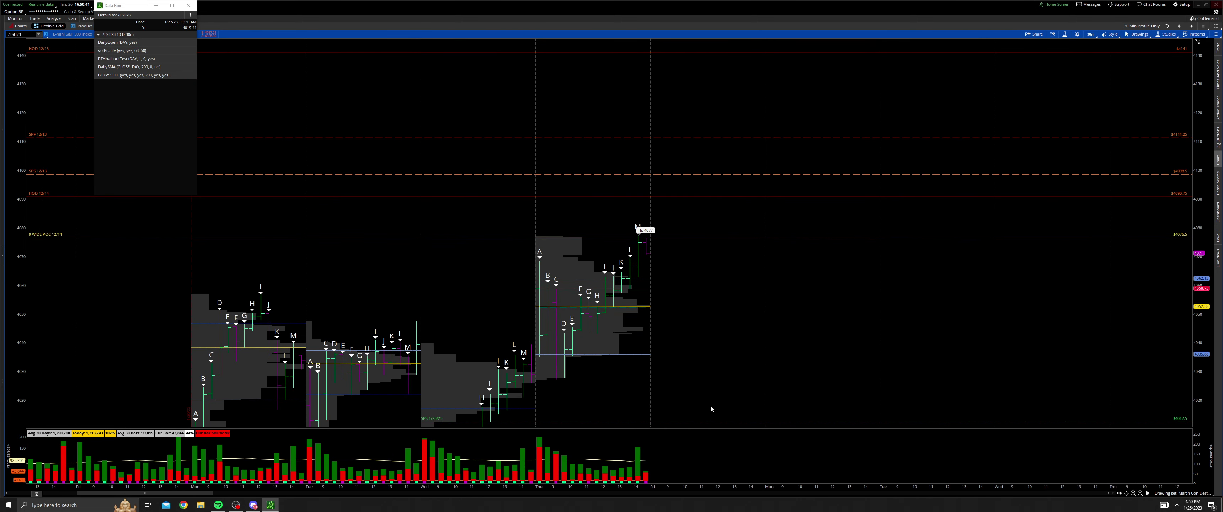
pyautogui.moveTo(713, 406); pyautogui.dragTo(499, 209)
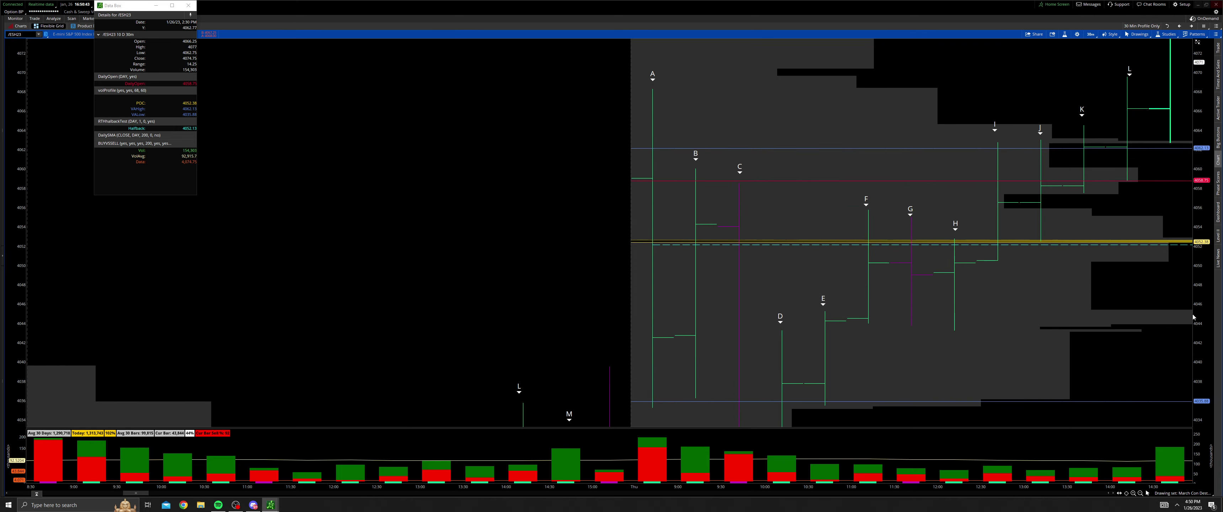
pyautogui.click(1140, 493)
pyautogui.middleClick(974, 337)
pyautogui.click(980, 344)
pyautogui.moveTo(1035, 326); pyautogui.dragTo(1065, 326)
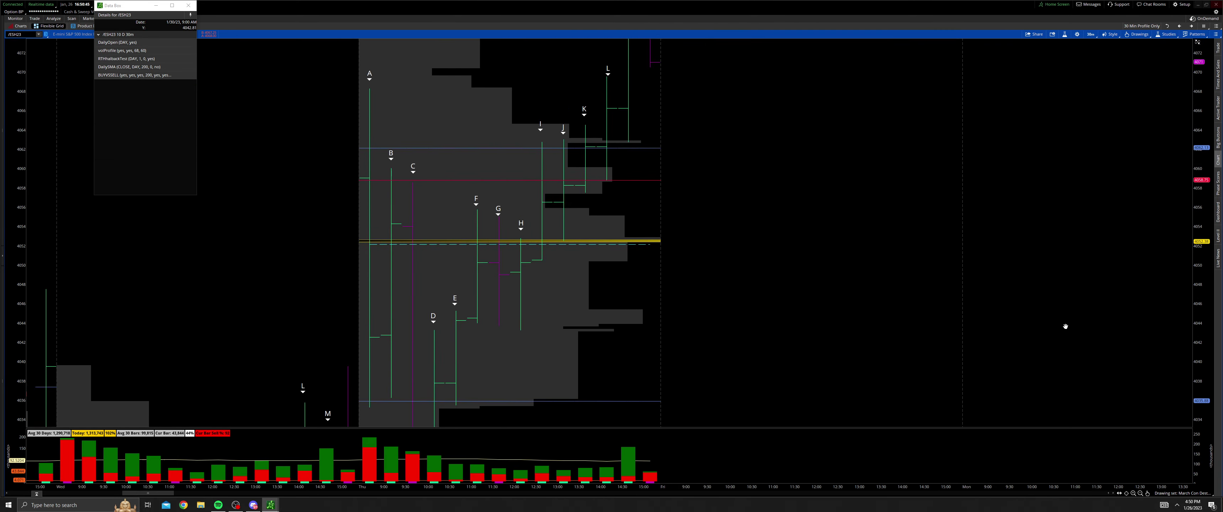
pyautogui.moveTo(940, 355); pyautogui.dragTo(1039, 299)
pyautogui.hscroll(-4, 583, 222)
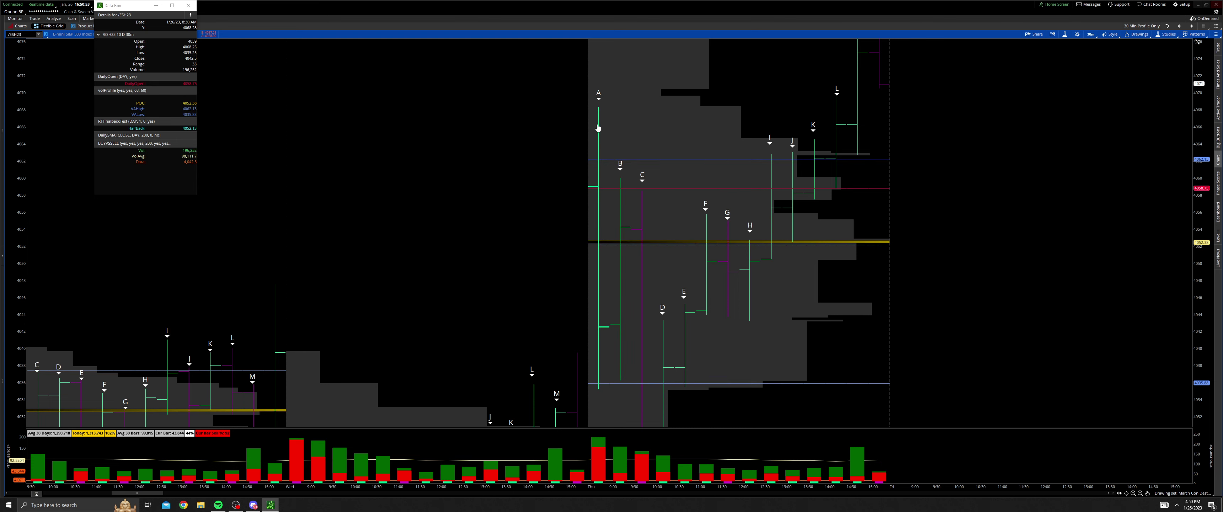
# - Examine the A, B and C periods of the 1/26 profile against its point of control and value area
pyautogui.moveTo(631, 259); pyautogui.dragTo(634, 243)
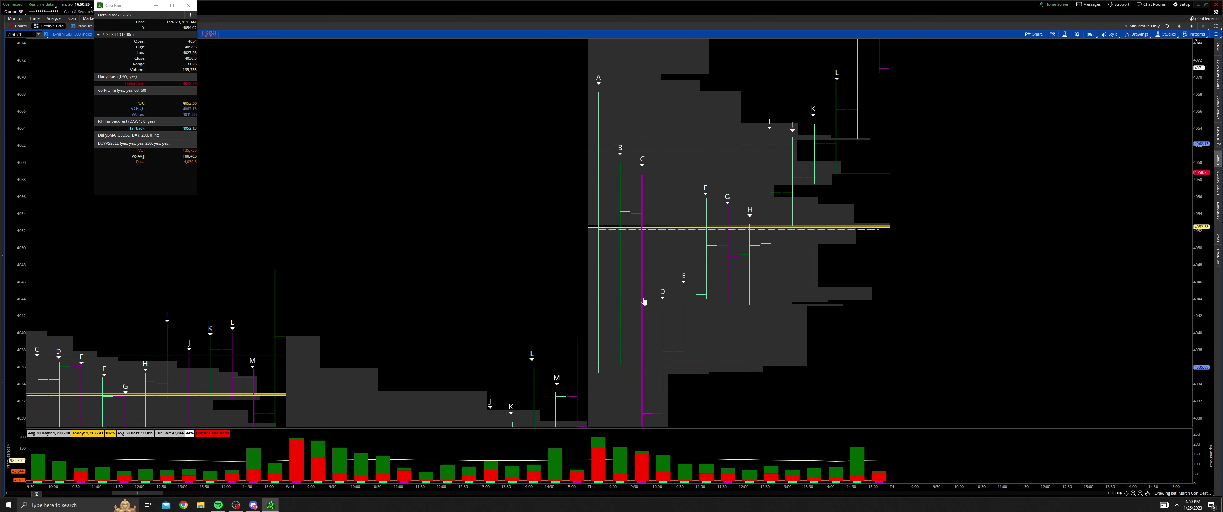
pyautogui.scroll(-1, 631, 295)
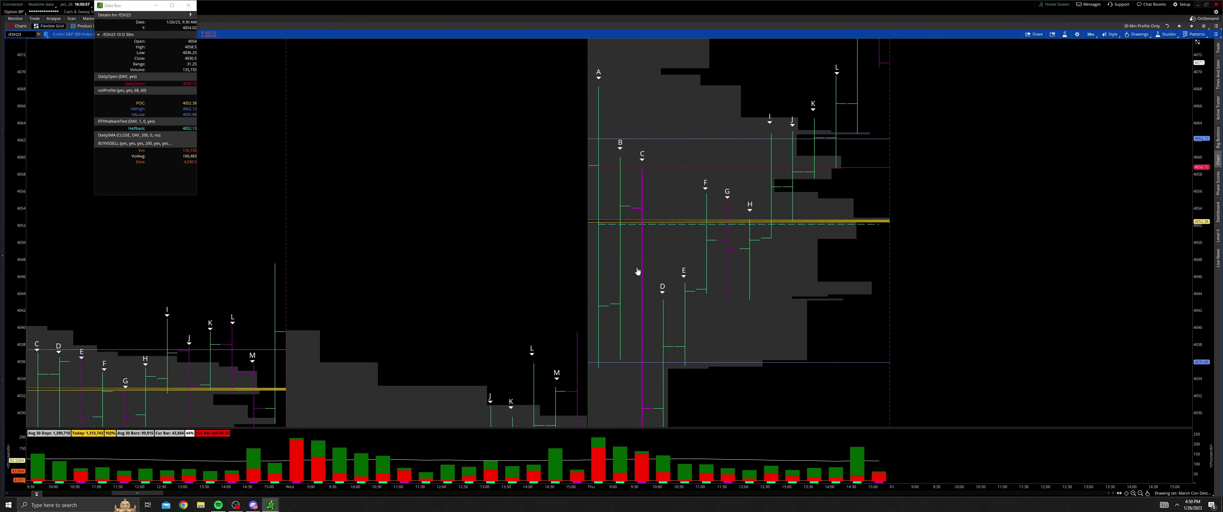
pyautogui.moveTo(638, 271); pyautogui.dragTo(651, 333)
pyautogui.moveTo(615, 286); pyautogui.dragTo(769, 348)
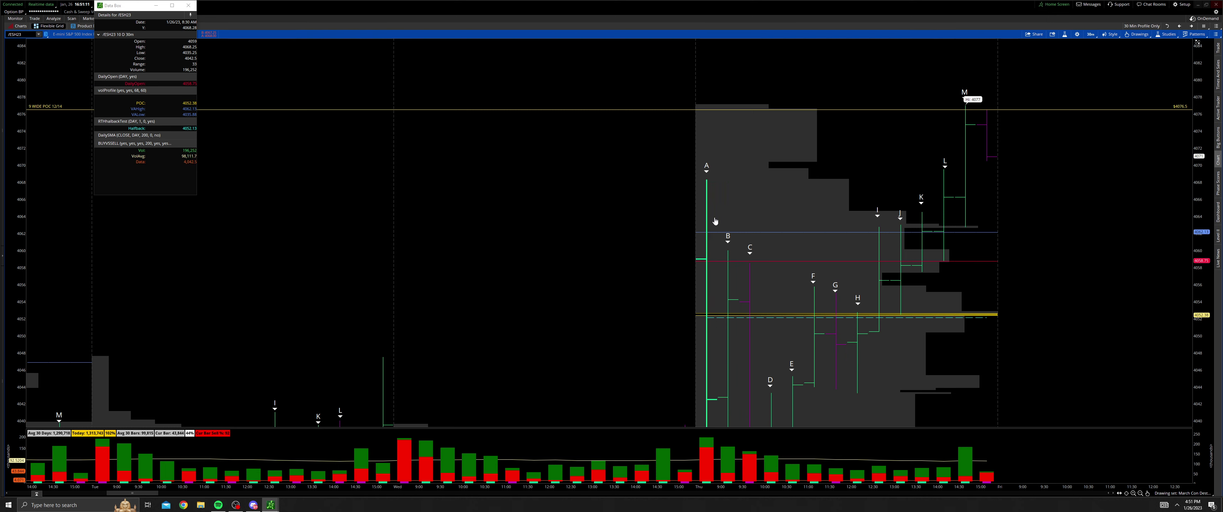
pyautogui.moveTo(715, 218)
pyautogui.mouseDown()
pyautogui.moveTo(726, 202)
pyautogui.moveTo(712, 213)
pyautogui.mouseUp()
pyautogui.moveTo(717, 274); pyautogui.dragTo(721, 248)
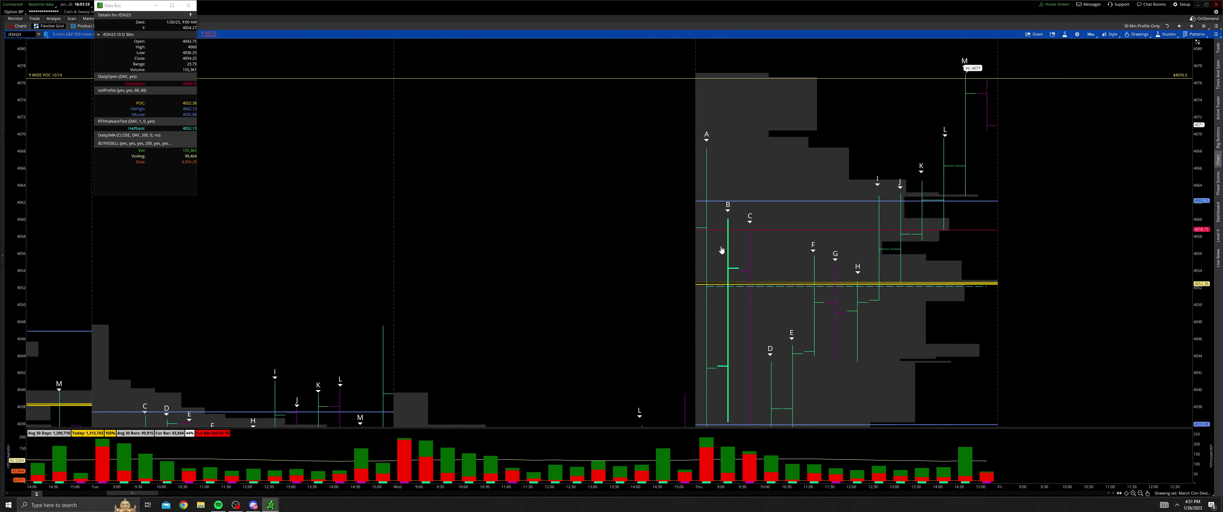
pyautogui.moveTo(729, 305); pyautogui.dragTo(741, 260)
pyautogui.scroll(1, 724, 223)
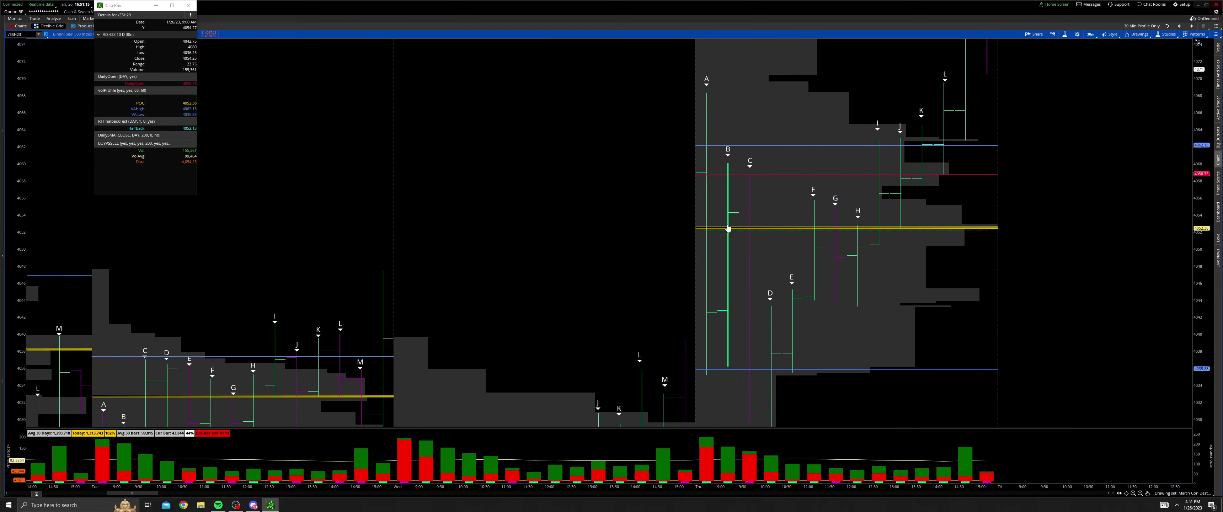
pyautogui.scroll(2, 741, 221)
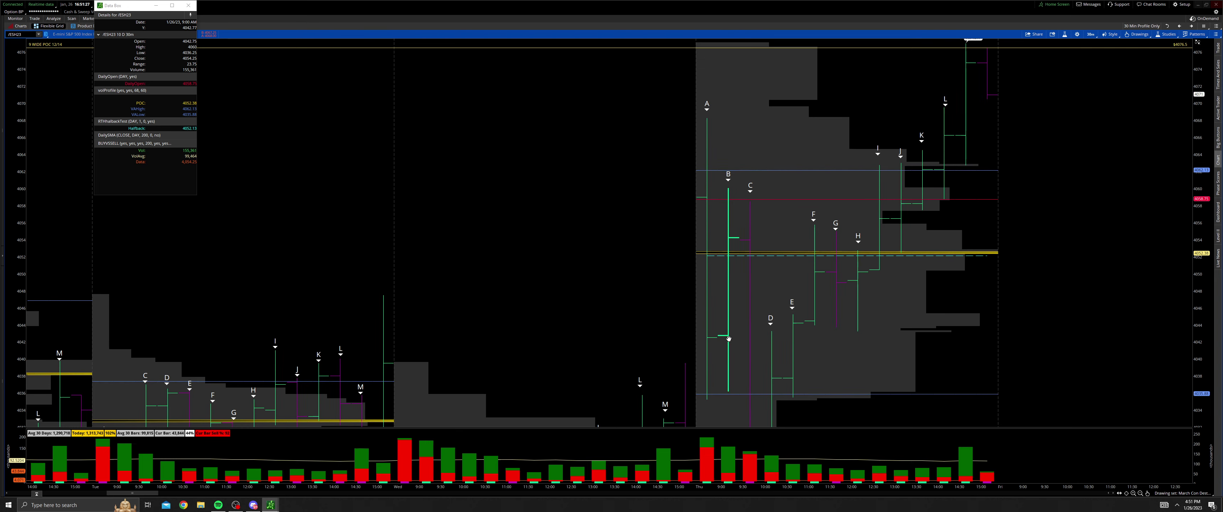
pyautogui.scroll(2, 732, 332)
pyautogui.scroll(2, 725, 375)
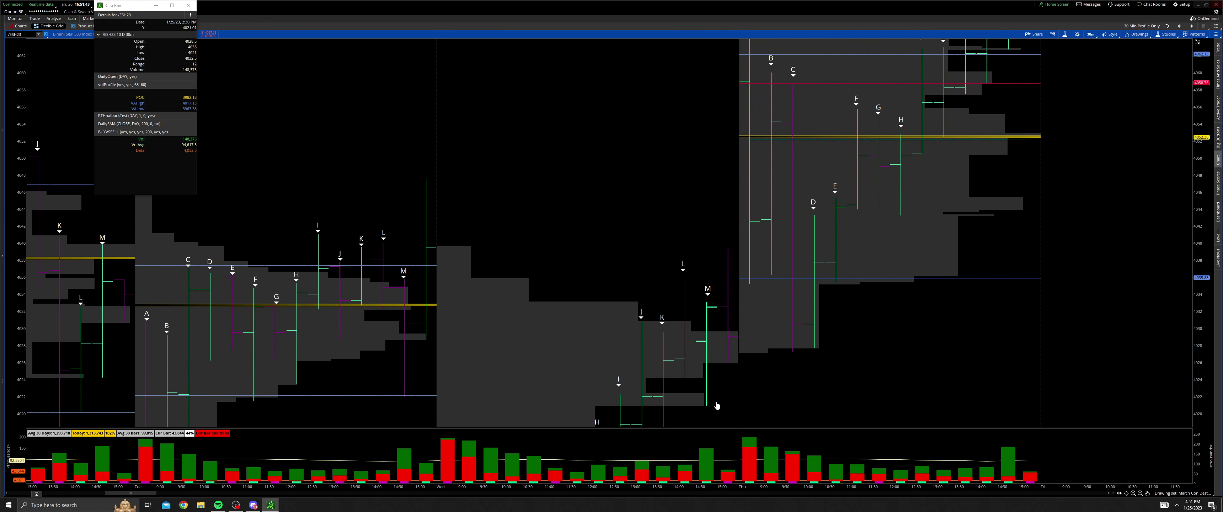
# - Compare the closing L and M periods of 1/25 with the early periods and C period low of 1/26
pyautogui.moveTo(717, 406); pyautogui.dragTo(695, 414)
pyautogui.moveTo(731, 298); pyautogui.dragTo(748, 353)
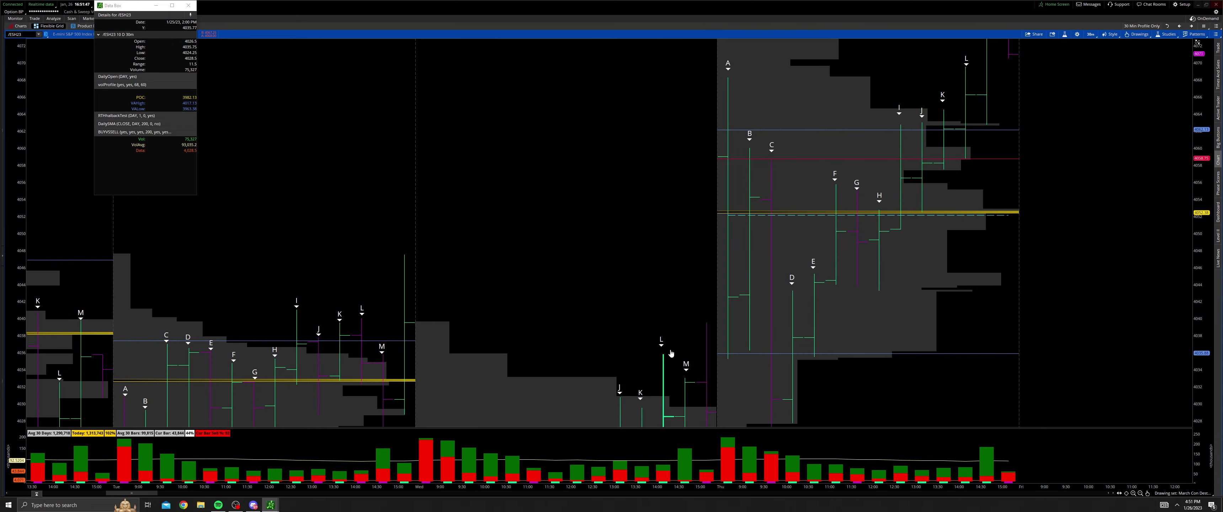
pyautogui.moveTo(741, 321); pyautogui.dragTo(742, 341)
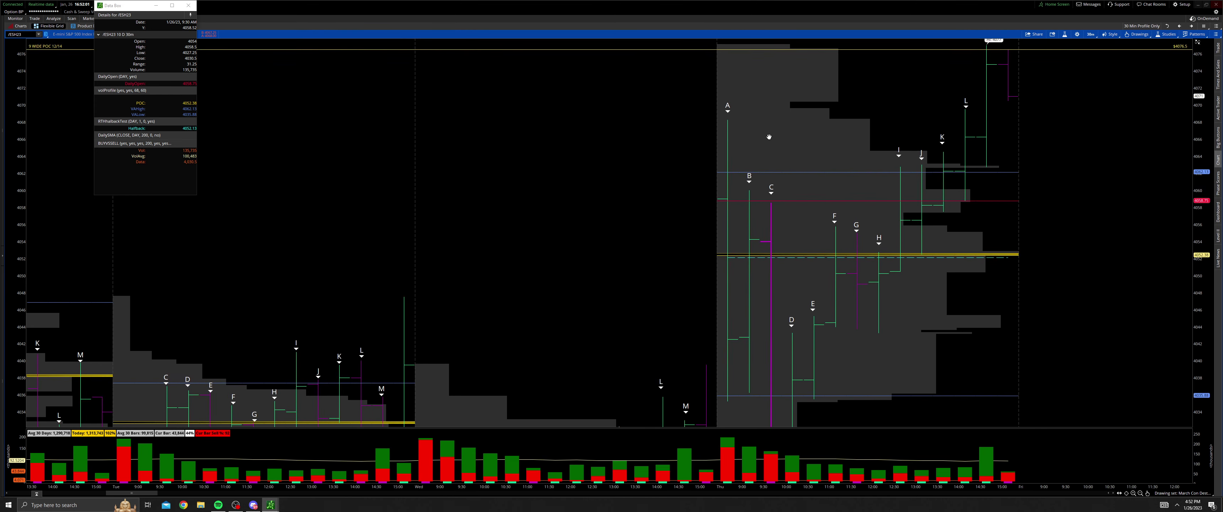
pyautogui.moveTo(805, 190); pyautogui.dragTo(807, 148)
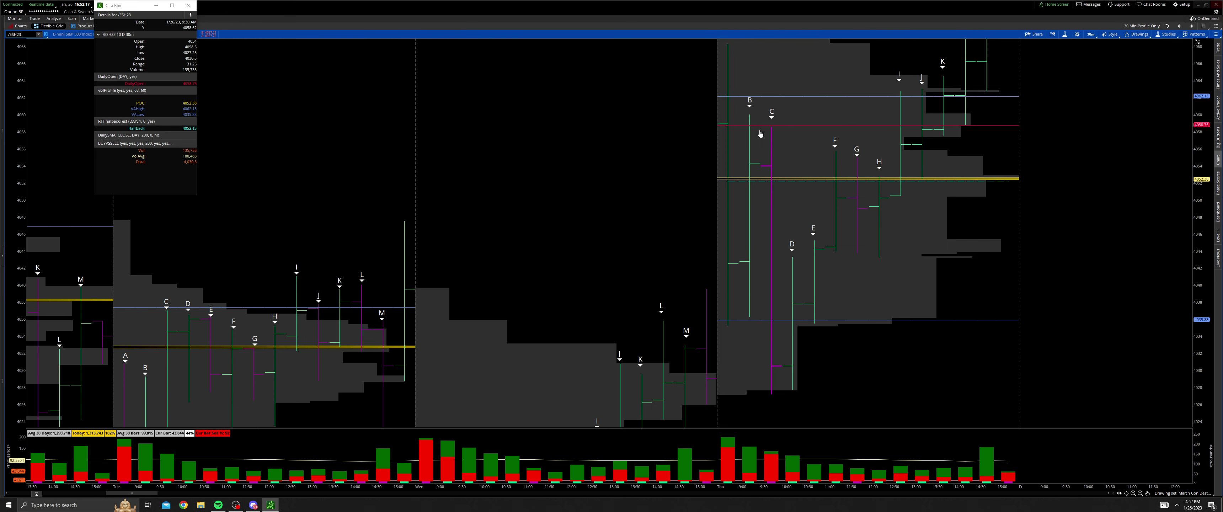
pyautogui.moveTo(761, 137); pyautogui.dragTo(763, 128)
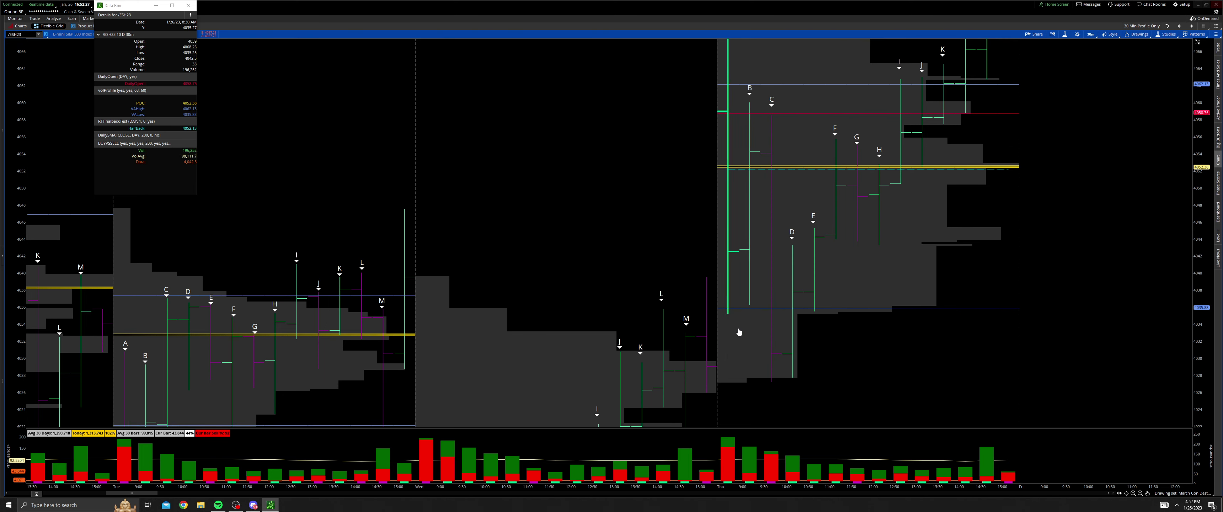
pyautogui.moveTo(742, 324); pyautogui.dragTo(761, 228)
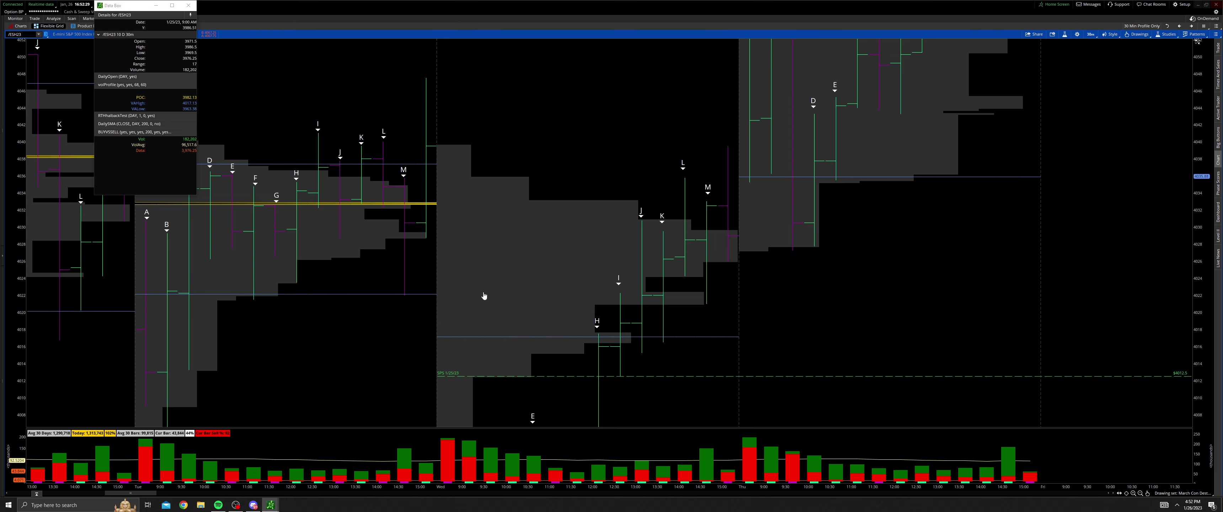
# - Trace the 1/25 profile from its session low up through the dashed green levels to its L and M periods
pyautogui.scroll(4, 642, 323)
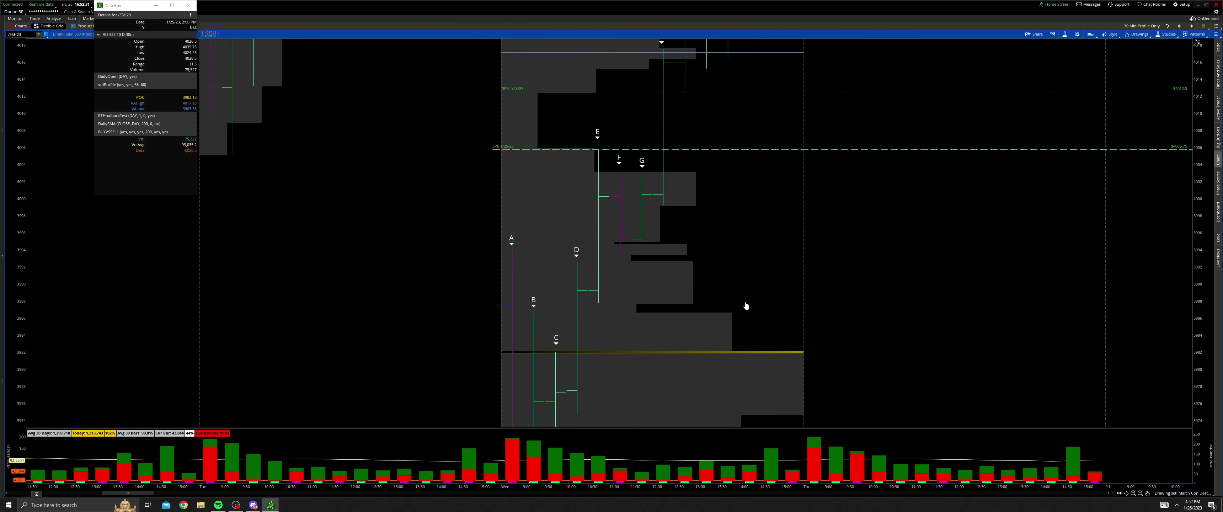
pyautogui.moveTo(702, 335); pyautogui.dragTo(702, 224)
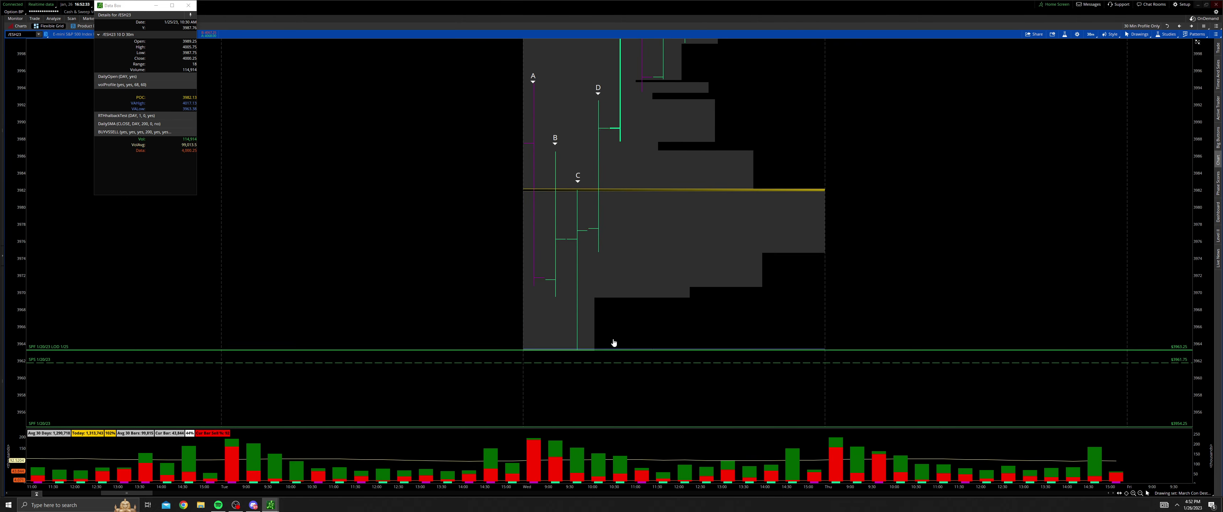
pyautogui.scroll(-2, 592, 328)
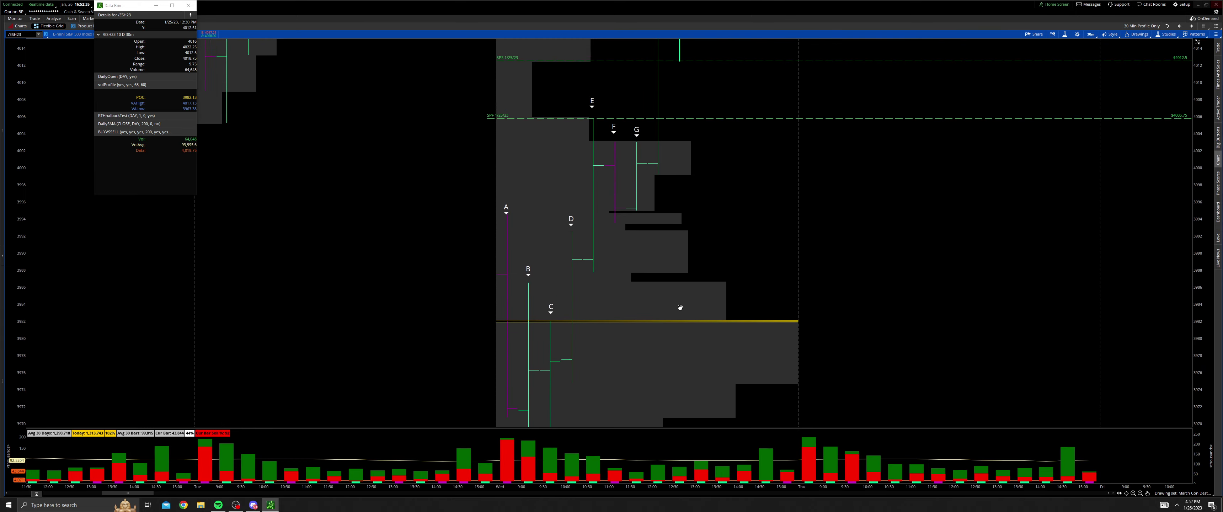
pyautogui.moveTo(597, 169); pyautogui.dragTo(680, 292)
pyautogui.moveTo(667, 229); pyautogui.dragTo(650, 298)
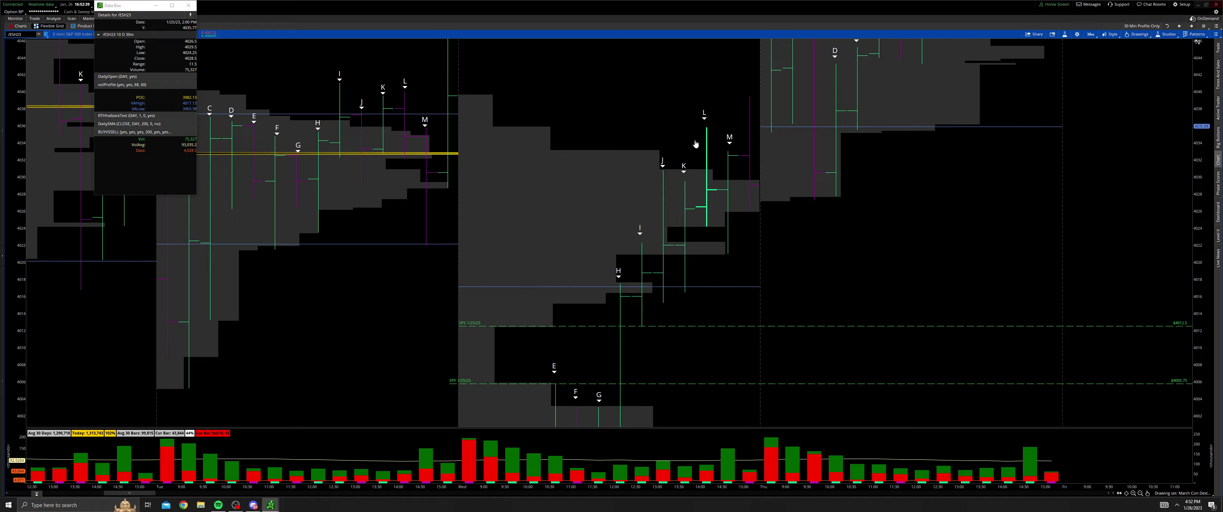
pyautogui.scroll(-5, 695, 144)
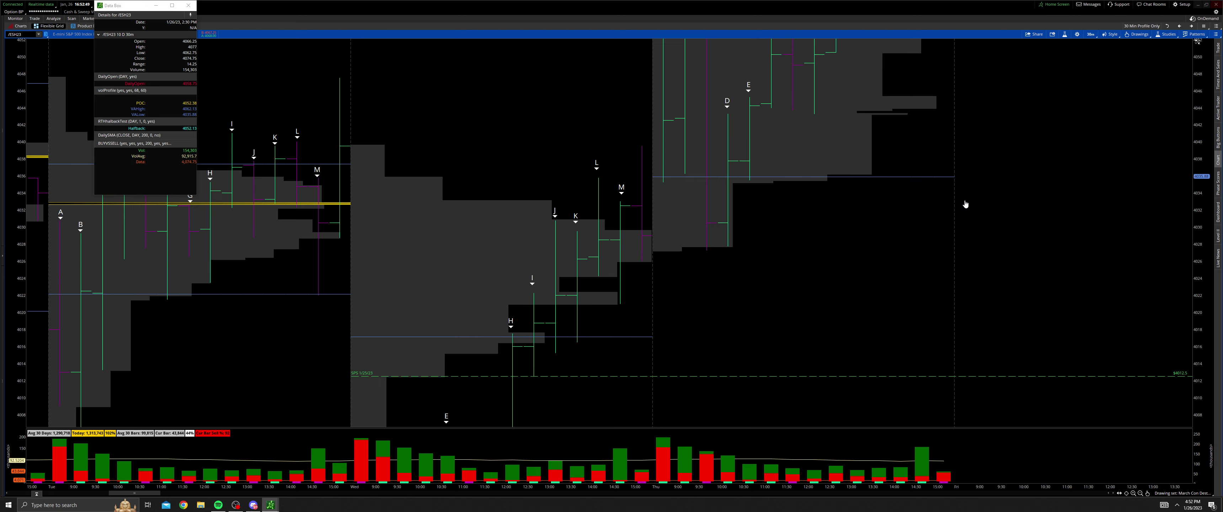
# - Turn on display of the Extended-Hours Trading session for futures in the chart settings
pyautogui.click(1077, 36)
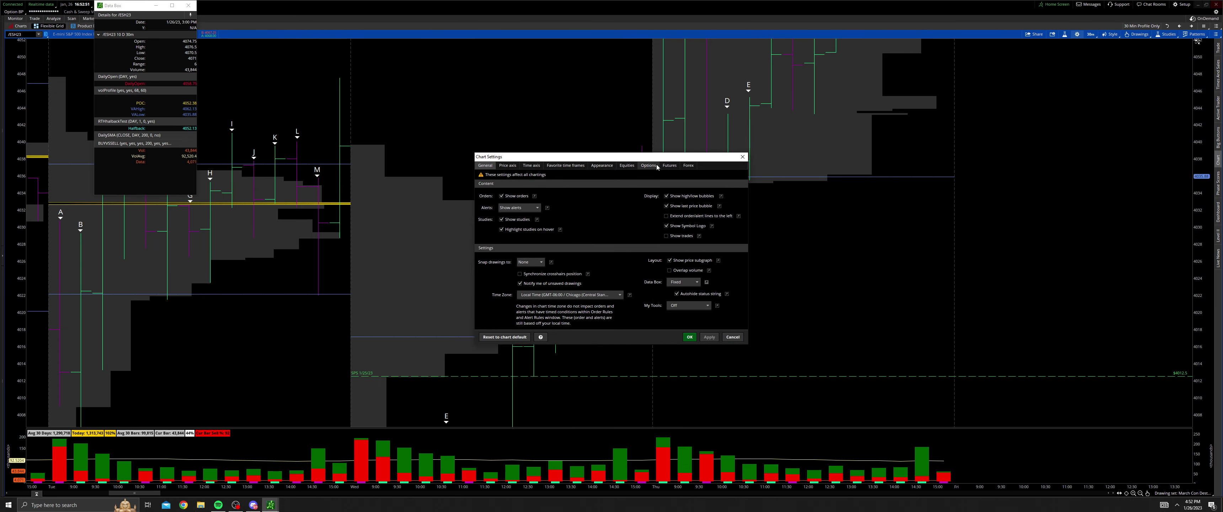
pyautogui.click(668, 165)
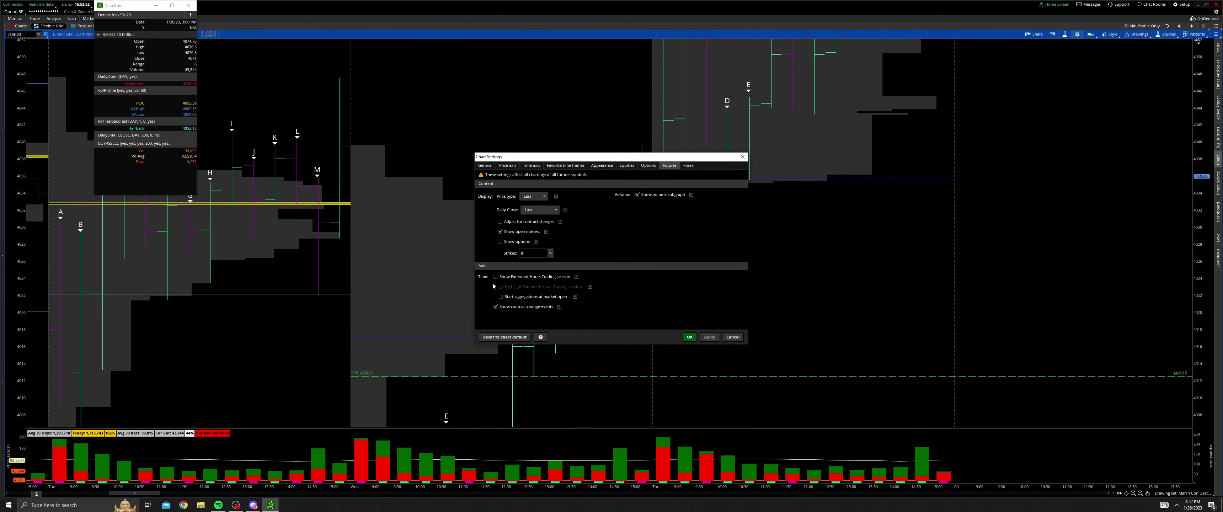
pyautogui.click(690, 338)
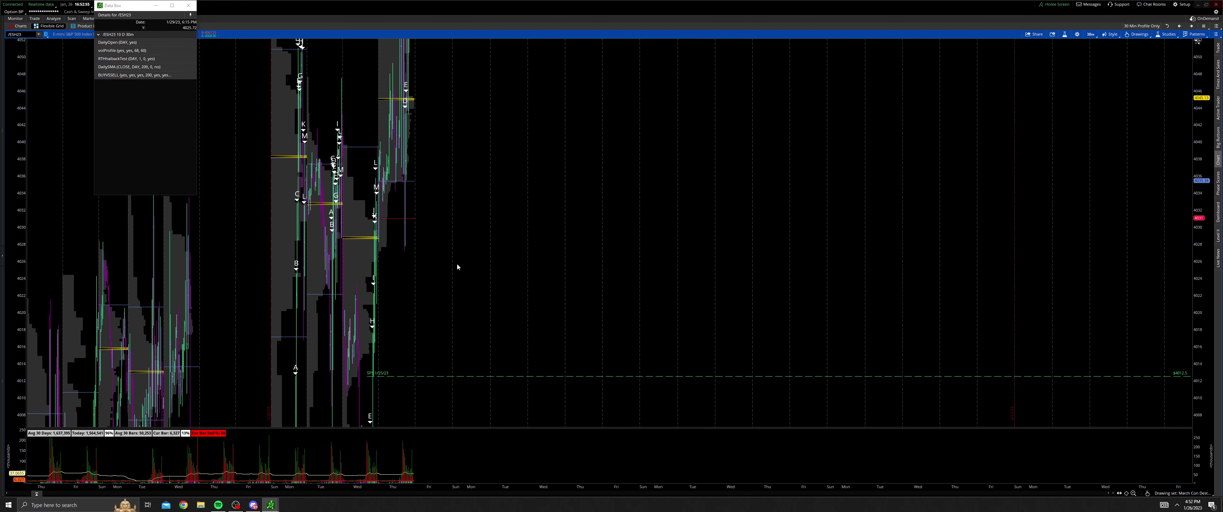
# - Examine the 1/26 extended-hours profile, from its overnight start through the D period low, beside the earlier sessions
pyautogui.moveTo(276, 248); pyautogui.dragTo(483, 279)
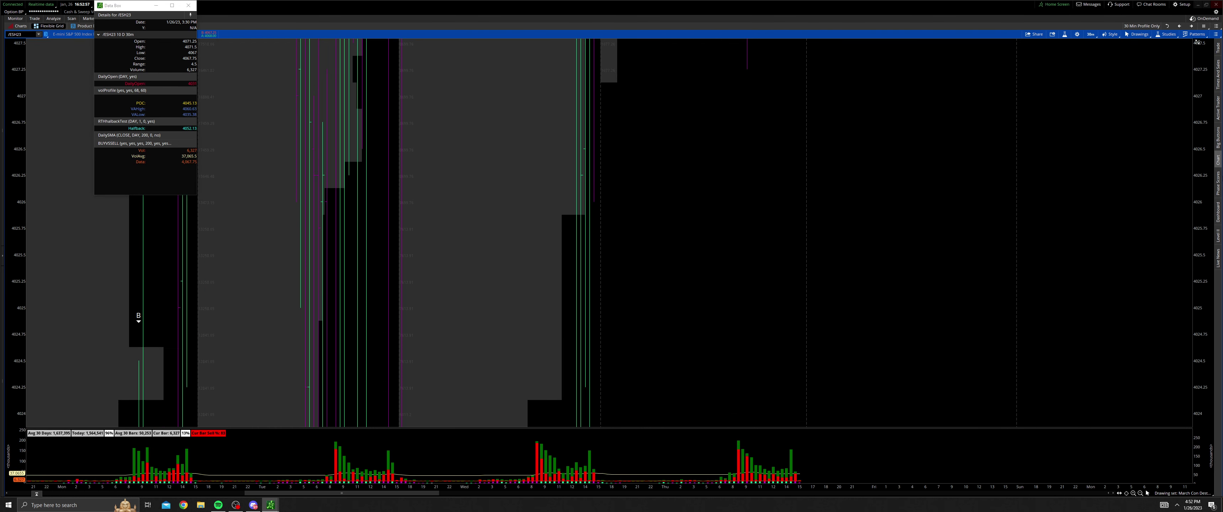
pyautogui.moveTo(1197, 42); pyautogui.dragTo(1199, 317)
pyautogui.moveTo(1205, 117); pyautogui.dragTo(1220, 196)
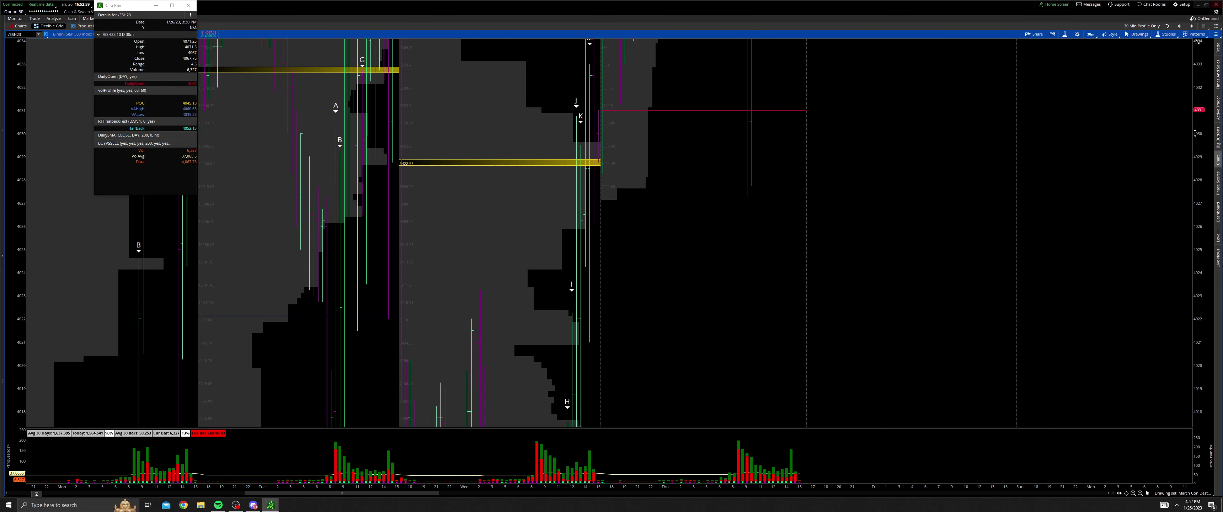
pyautogui.moveTo(1194, 133); pyautogui.dragTo(1196, 188)
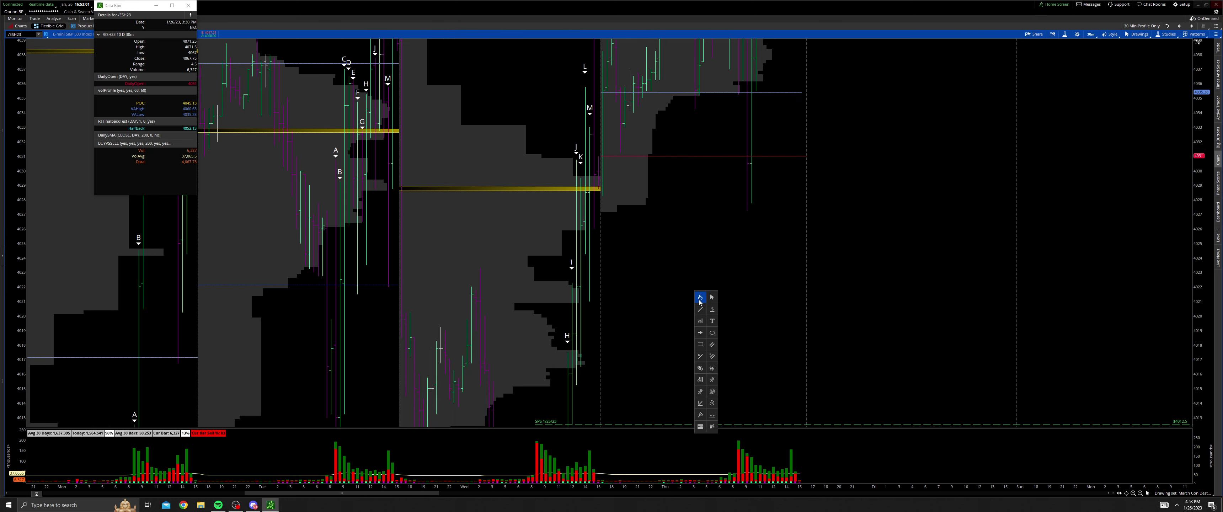
pyautogui.moveTo(686, 294); pyautogui.dragTo(720, 364)
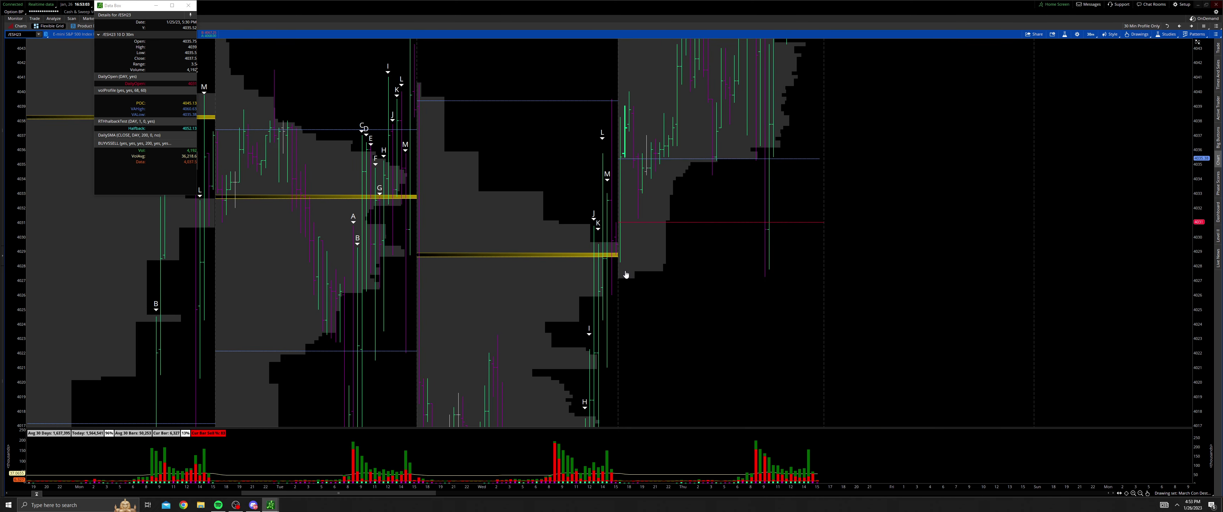
pyautogui.middleClick(642, 266)
pyautogui.click(646, 273)
pyautogui.moveTo(717, 246); pyautogui.dragTo(612, 362)
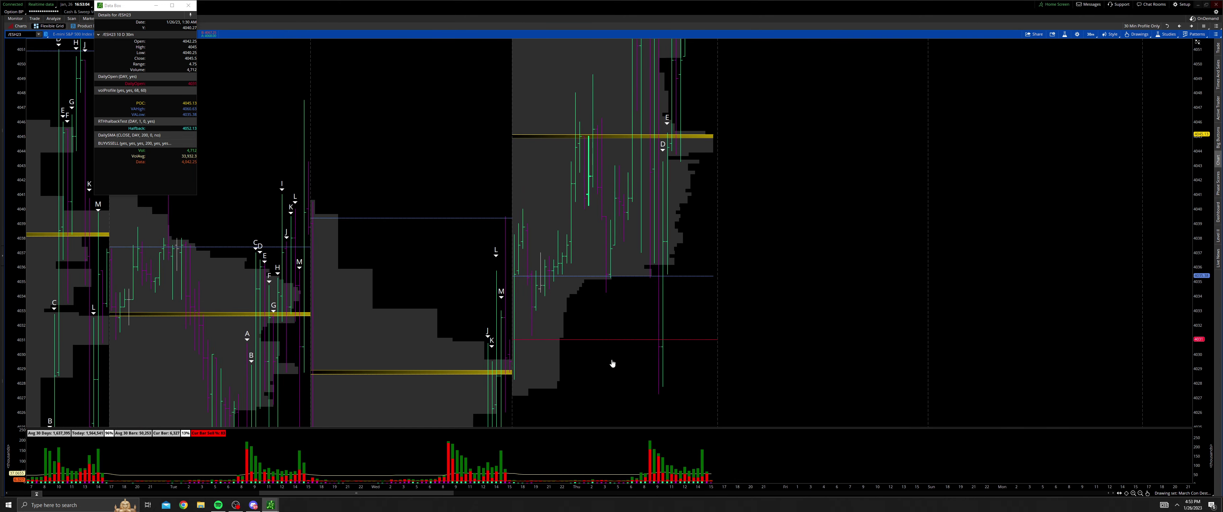
pyautogui.moveTo(1201, 266); pyautogui.dragTo(1187, 429)
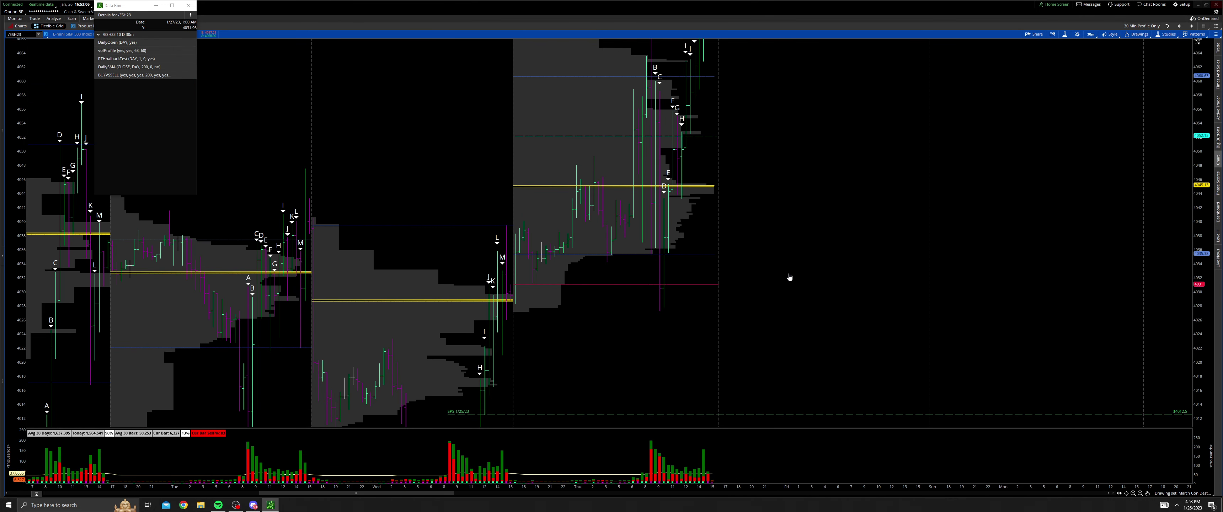
pyautogui.middleClick(650, 320)
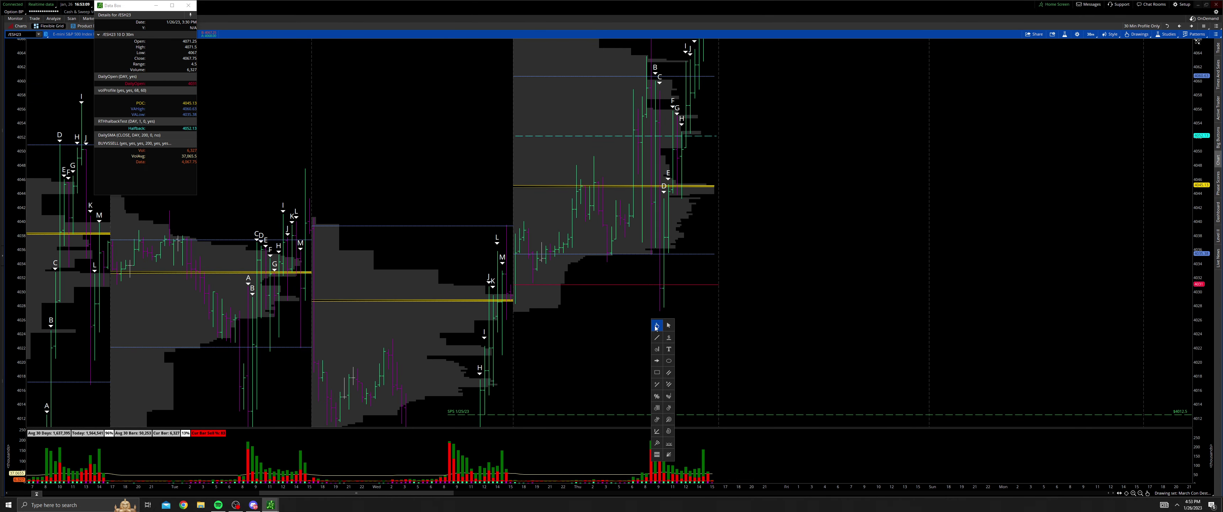
pyautogui.middleClick(512, 319)
pyautogui.click(530, 338)
pyautogui.click(507, 318)
pyautogui.moveTo(507, 316); pyautogui.dragTo(518, 301)
pyautogui.rightClick(515, 302)
pyautogui.click(523, 312)
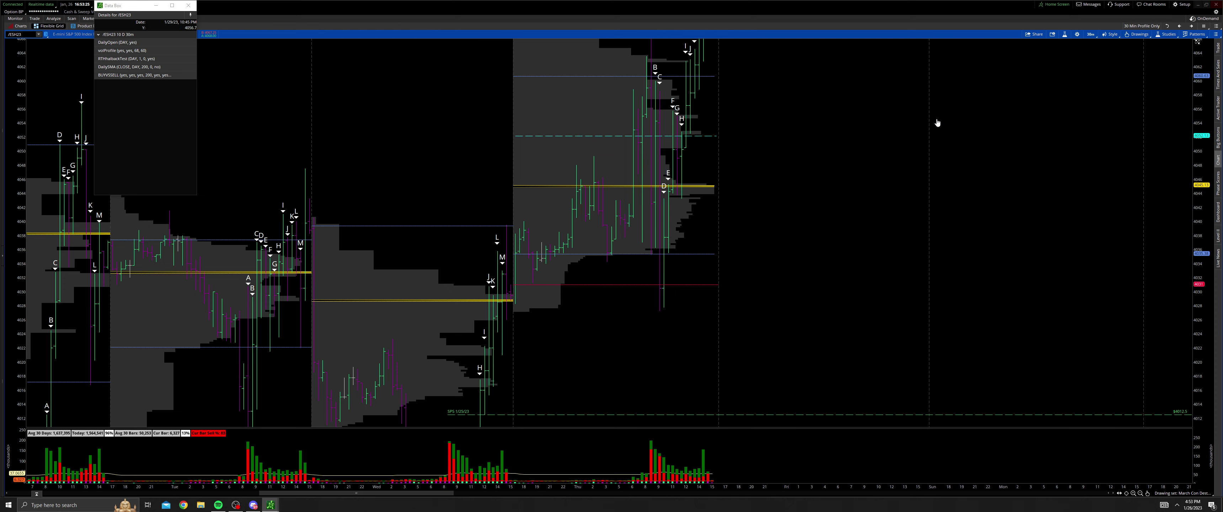
# - Turn off display of the Extended-Hours Trading session for futures in the chart settings
pyautogui.moveTo(938, 123); pyautogui.dragTo(748, 244)
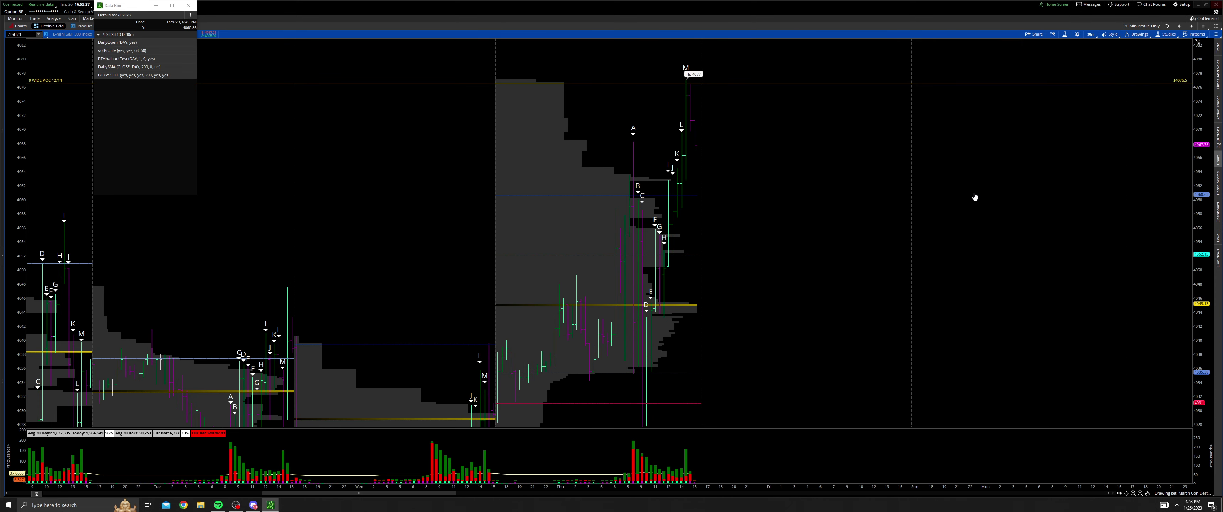
pyautogui.moveTo(972, 213); pyautogui.dragTo(969, 200)
pyautogui.moveTo(992, 231); pyautogui.dragTo(985, 211)
pyautogui.moveTo(980, 270); pyautogui.dragTo(969, 224)
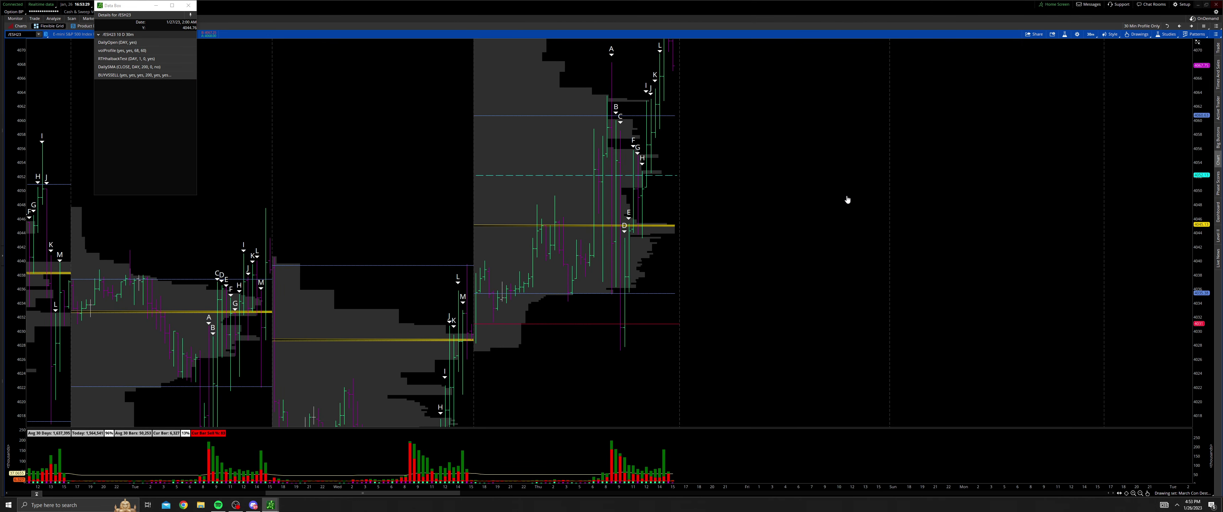
pyautogui.click(1077, 34)
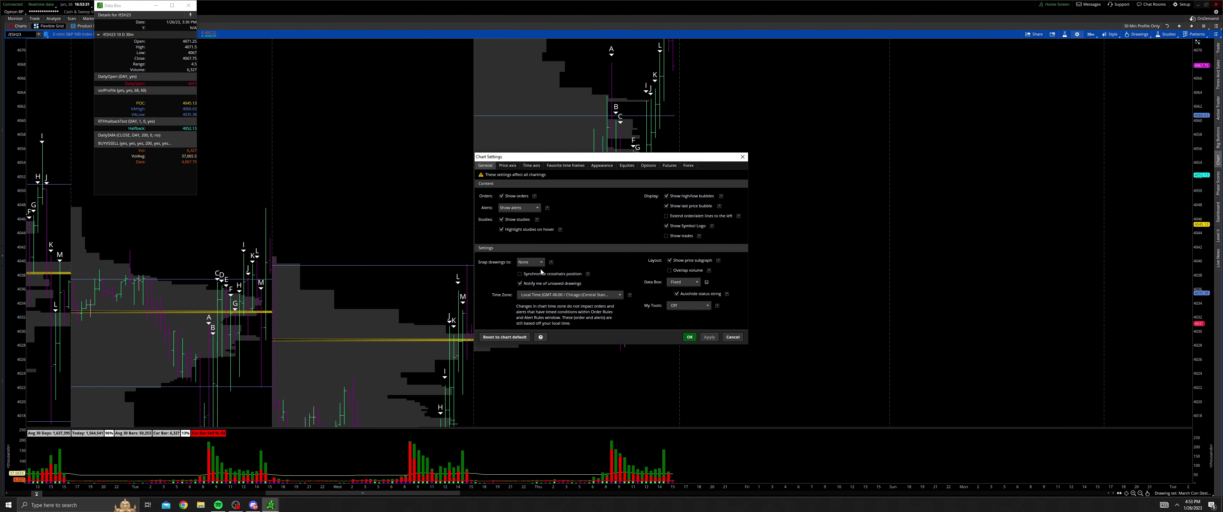
pyautogui.click(669, 165)
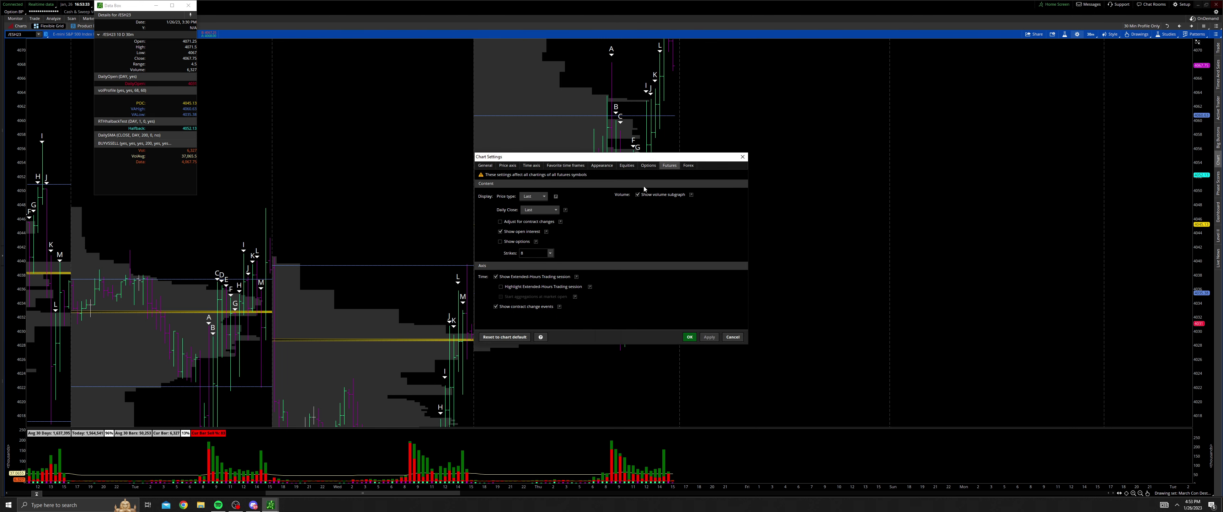
pyautogui.click(690, 337)
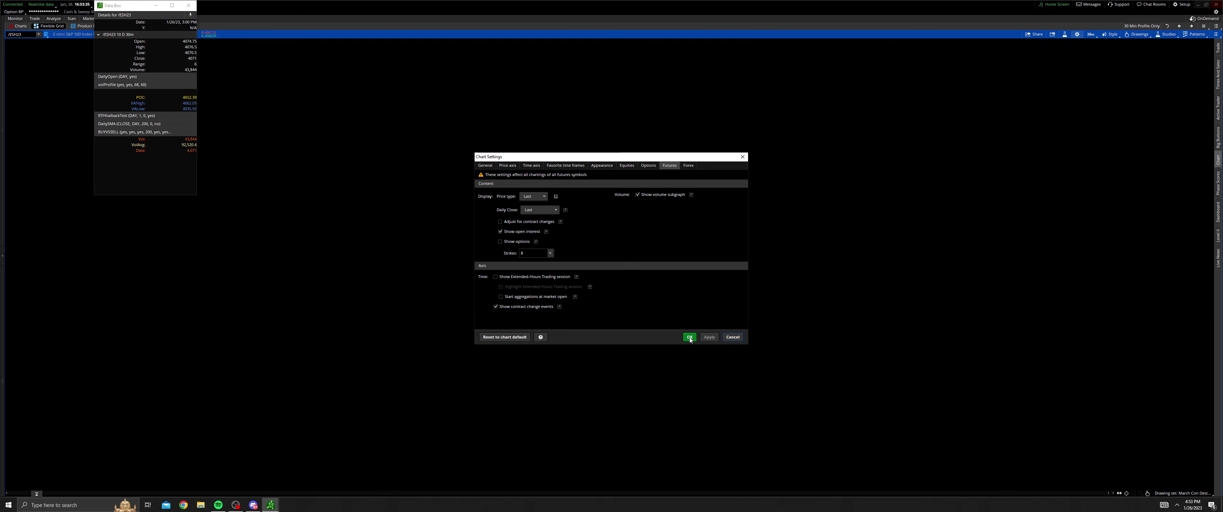
# - Rescale the regular-hours /ESH23 chart and enlarge the 1/26 profile so its A through M periods fill the view
pyautogui.middleClick(359, 223)
pyautogui.click(367, 229)
pyautogui.moveTo(367, 229); pyautogui.dragTo(64, 248)
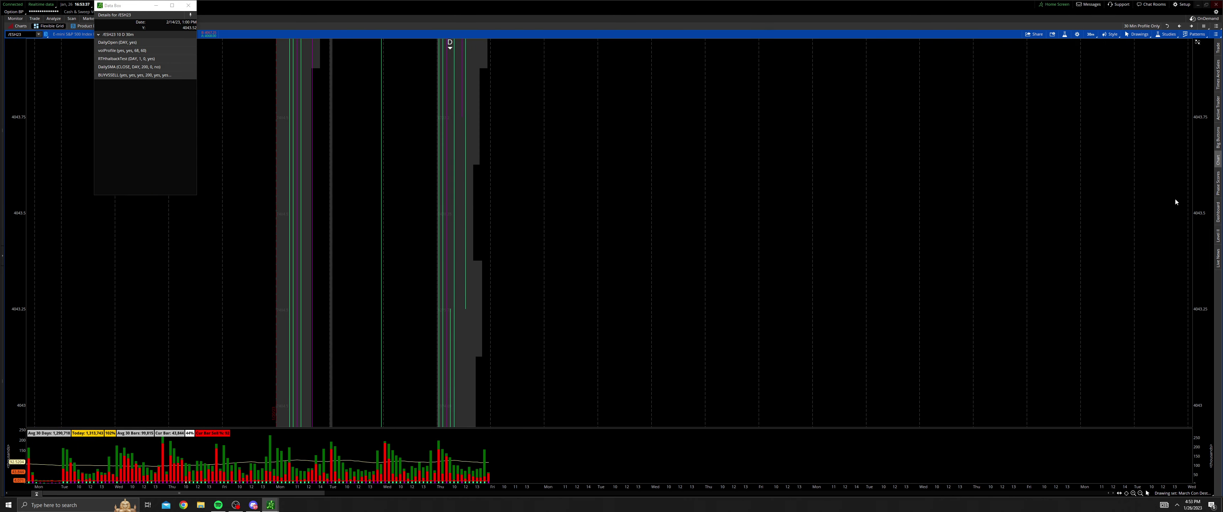
pyautogui.moveTo(1201, 127); pyautogui.dragTo(1192, 475)
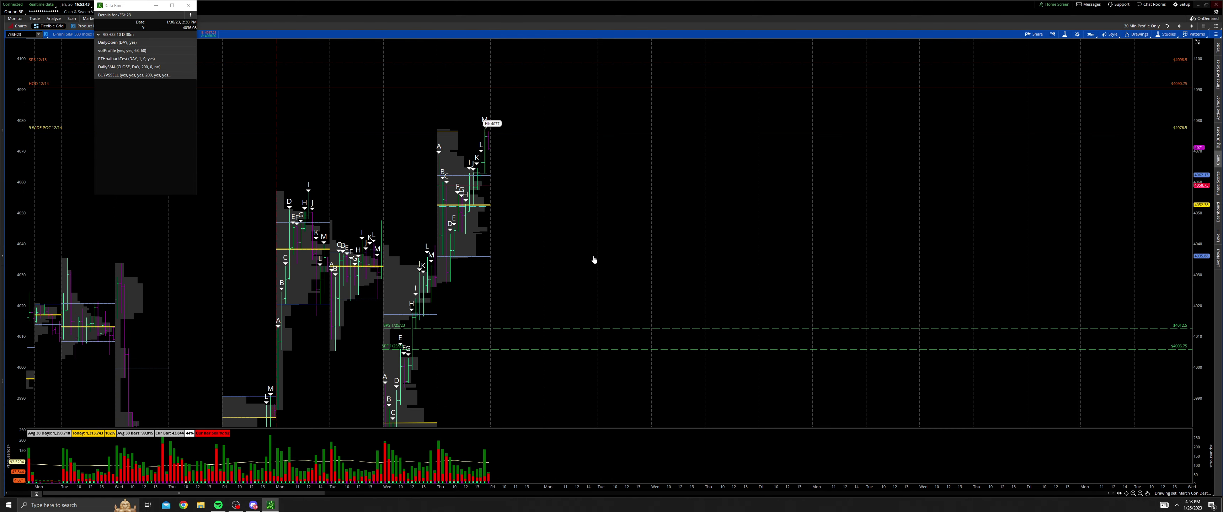
pyautogui.moveTo(593, 259); pyautogui.dragTo(640, 339)
pyautogui.middleClick(634, 345)
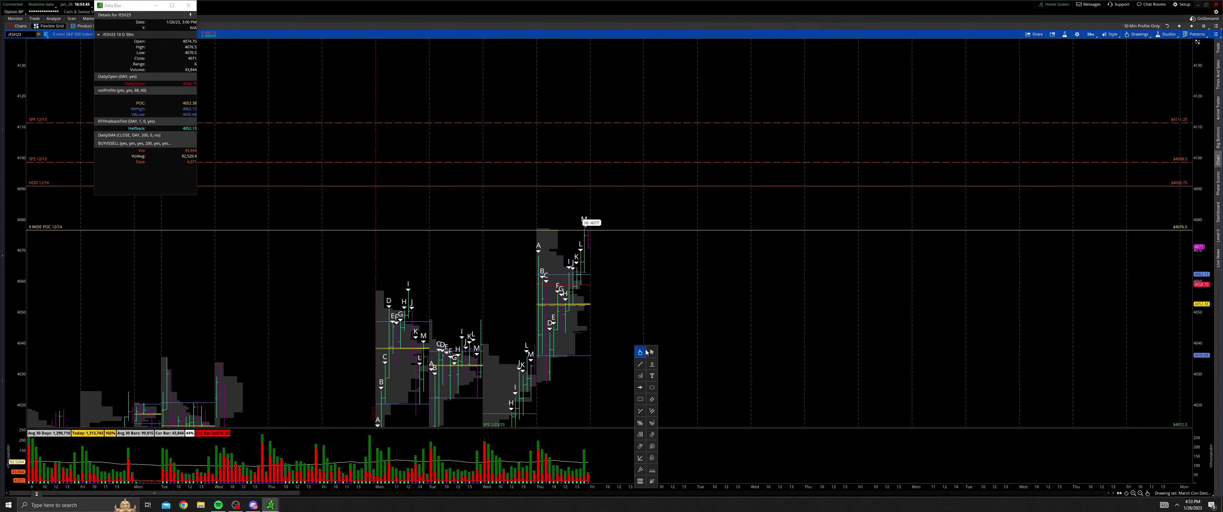
pyautogui.click(645, 352)
pyautogui.moveTo(618, 415); pyautogui.dragTo(474, 227)
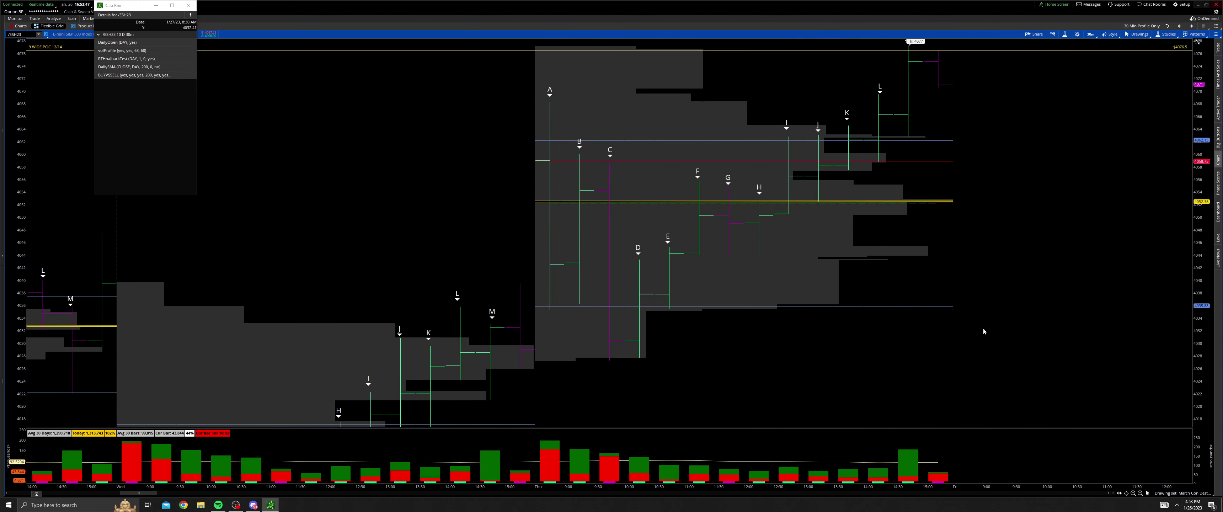
# - Examine the C and D period lows of 1/26 against the 1/25 close, followed by the E and F periods
pyautogui.moveTo(1004, 317); pyautogui.dragTo(1003, 243)
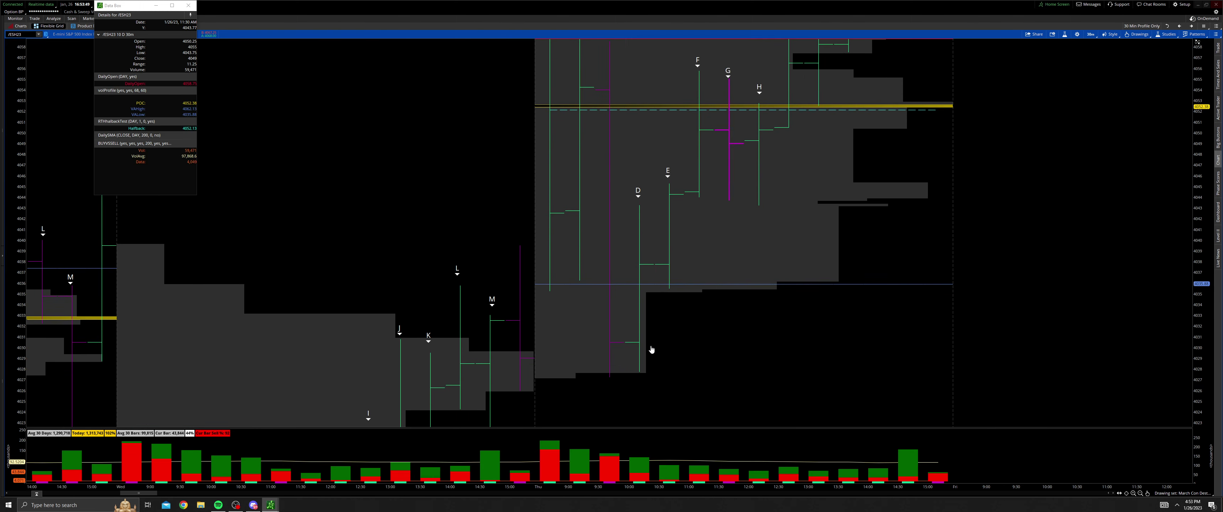
pyautogui.moveTo(622, 340); pyautogui.dragTo(631, 293)
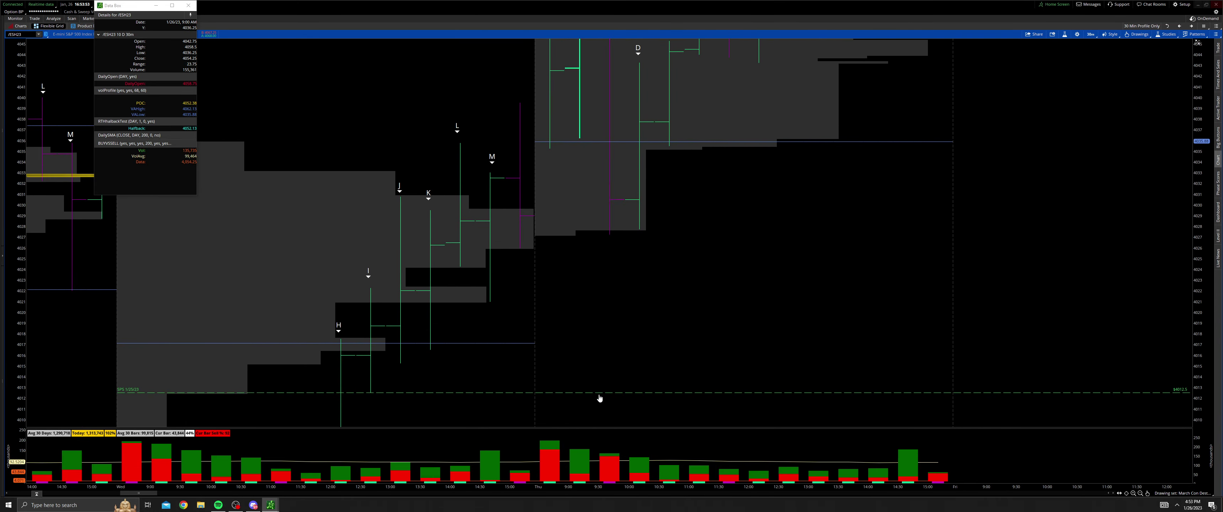
pyautogui.moveTo(614, 371); pyautogui.dragTo(555, 386)
pyautogui.moveTo(590, 319)
pyautogui.mouseDown()
pyautogui.moveTo(589, 386)
pyautogui.moveTo(612, 334)
pyautogui.moveTo(579, 340)
pyautogui.moveTo(669, 340)
pyautogui.moveTo(592, 322)
pyautogui.mouseUp()
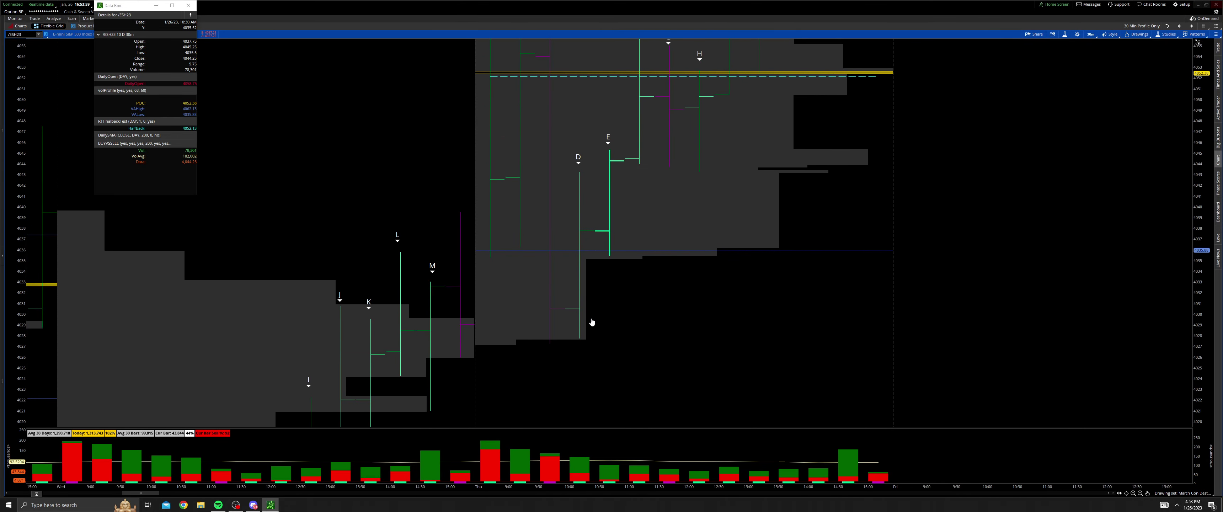
pyautogui.moveTo(636, 230); pyautogui.dragTo(655, 301)
pyautogui.moveTo(609, 247); pyautogui.dragTo(647, 290)
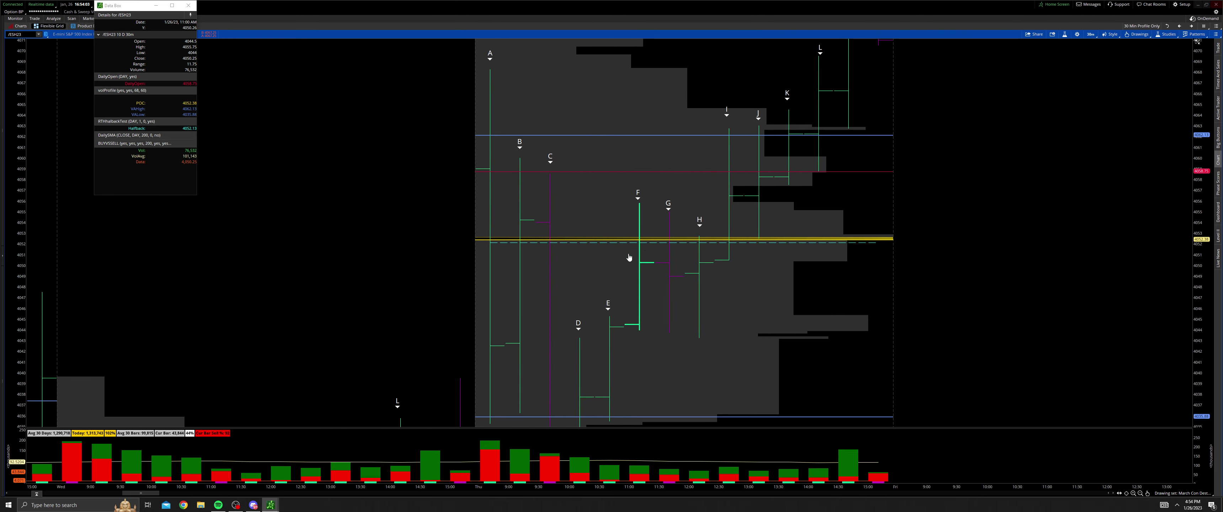
pyautogui.moveTo(629, 257); pyautogui.dragTo(629, 268)
# - Study the whole 1/26 profile at a wider time scale, comparing the B period low with the D through H periods
pyautogui.click(1141, 493)
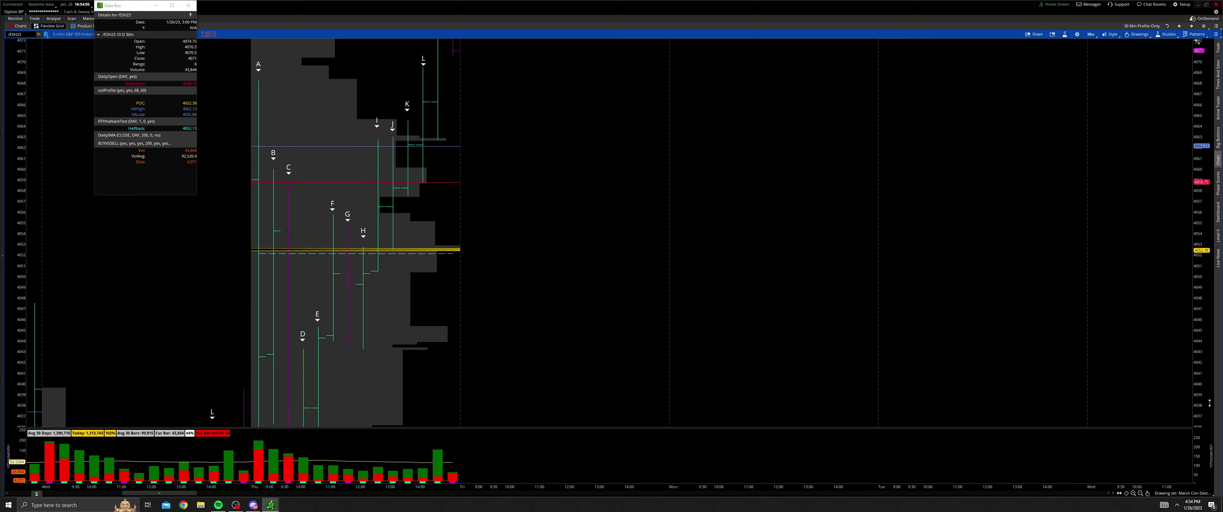
pyautogui.moveTo(682, 311); pyautogui.dragTo(831, 334)
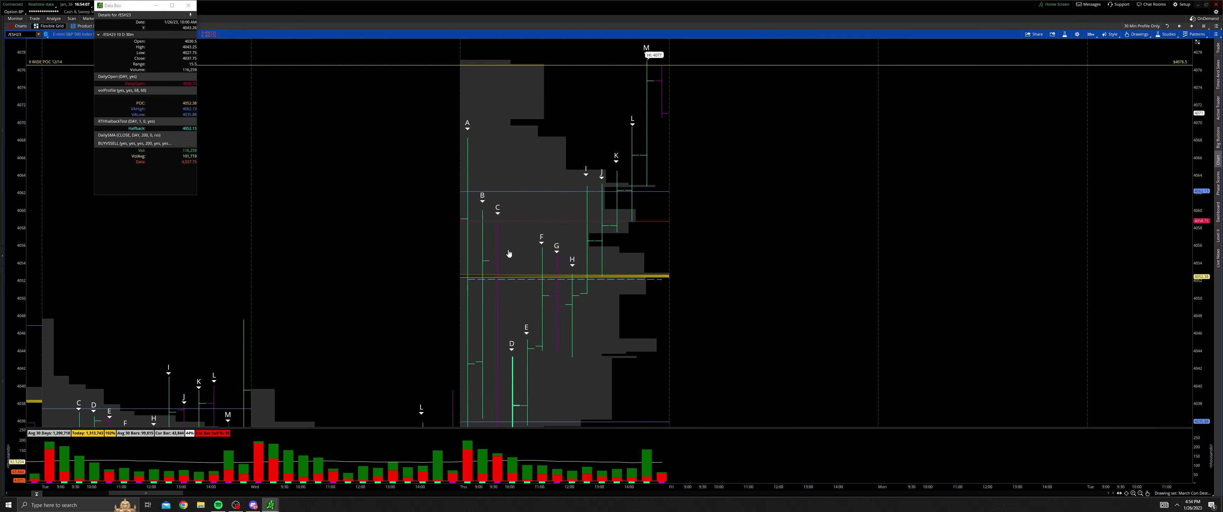
pyautogui.scroll(2, 532, 257)
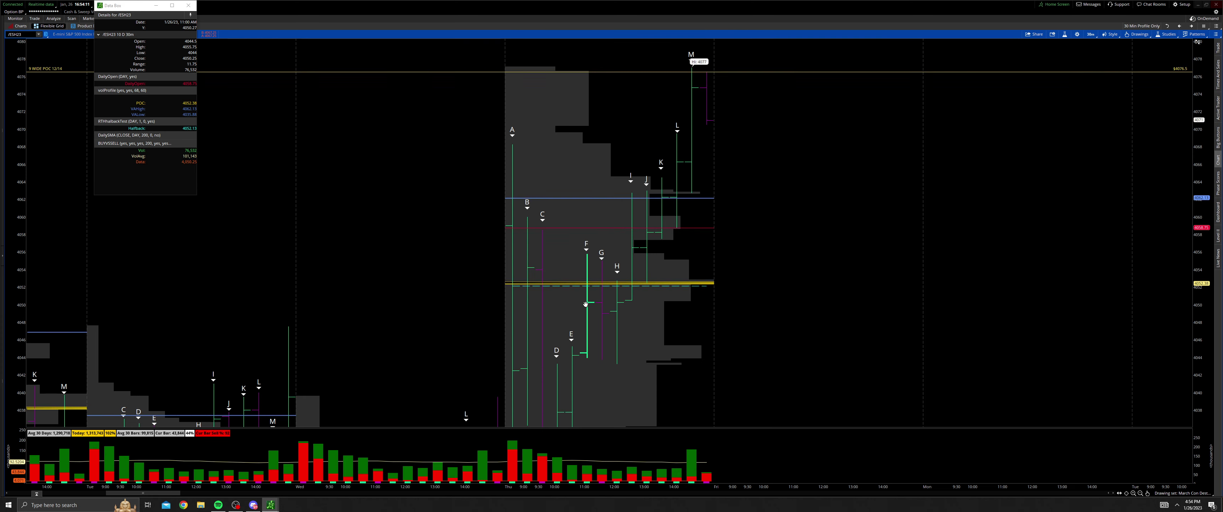
pyautogui.scroll(2, 590, 292)
pyautogui.moveTo(572, 333); pyautogui.dragTo(585, 307)
pyautogui.moveTo(646, 365); pyautogui.dragTo(617, 369)
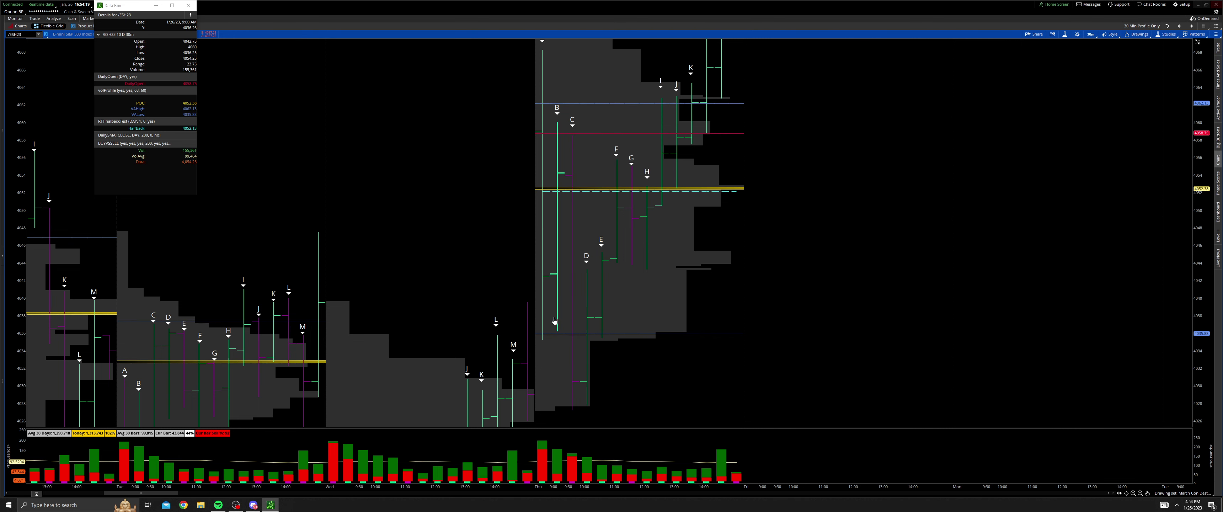
pyautogui.moveTo(617, 358); pyautogui.dragTo(578, 419)
pyautogui.moveTo(589, 378); pyautogui.dragTo(583, 378)
pyautogui.moveTo(557, 343); pyautogui.dragTo(559, 351)
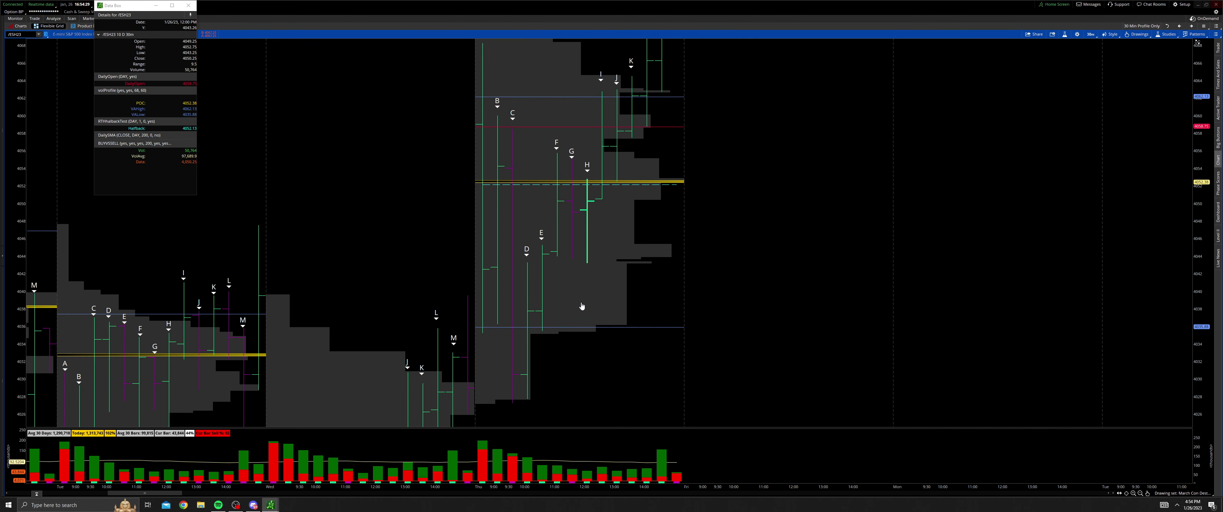
# - Trace the 1/26 auction from the C and D period lows through the E, F and H periods toward the session high
pyautogui.moveTo(540, 305); pyautogui.dragTo(539, 308)
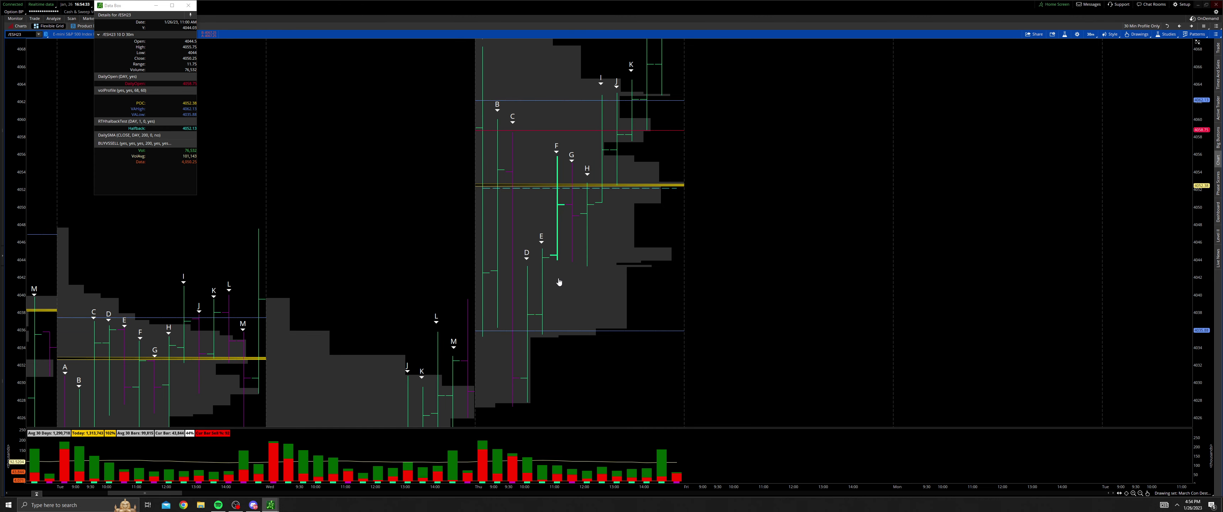
pyautogui.moveTo(537, 273); pyautogui.dragTo(572, 305)
pyautogui.moveTo(553, 368)
pyautogui.mouseDown()
pyautogui.moveTo(550, 382)
pyautogui.moveTo(564, 338)
pyautogui.moveTo(554, 359)
pyautogui.mouseUp()
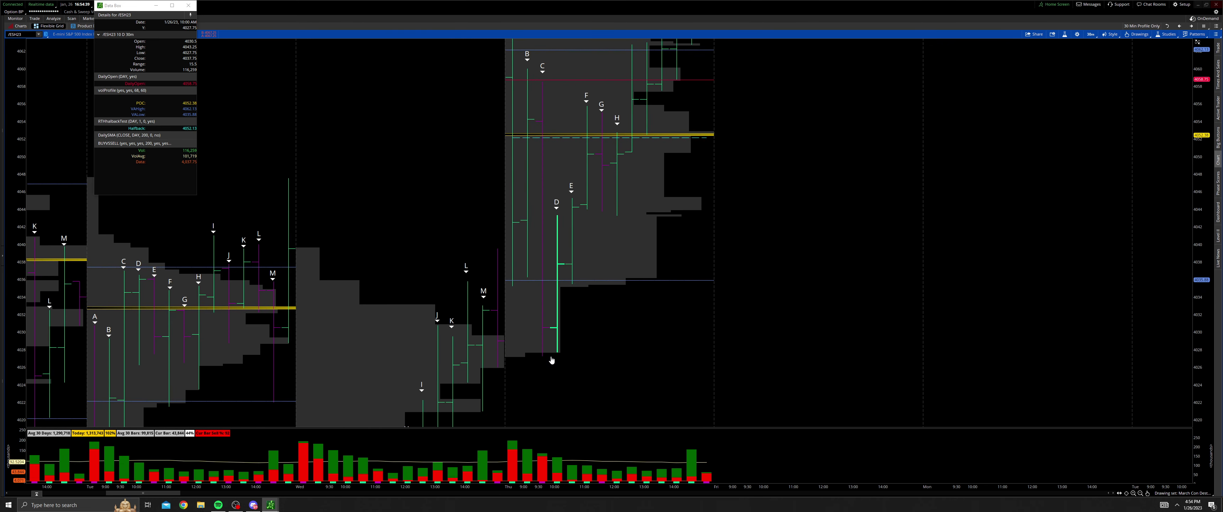
pyautogui.moveTo(538, 284); pyautogui.dragTo(515, 304)
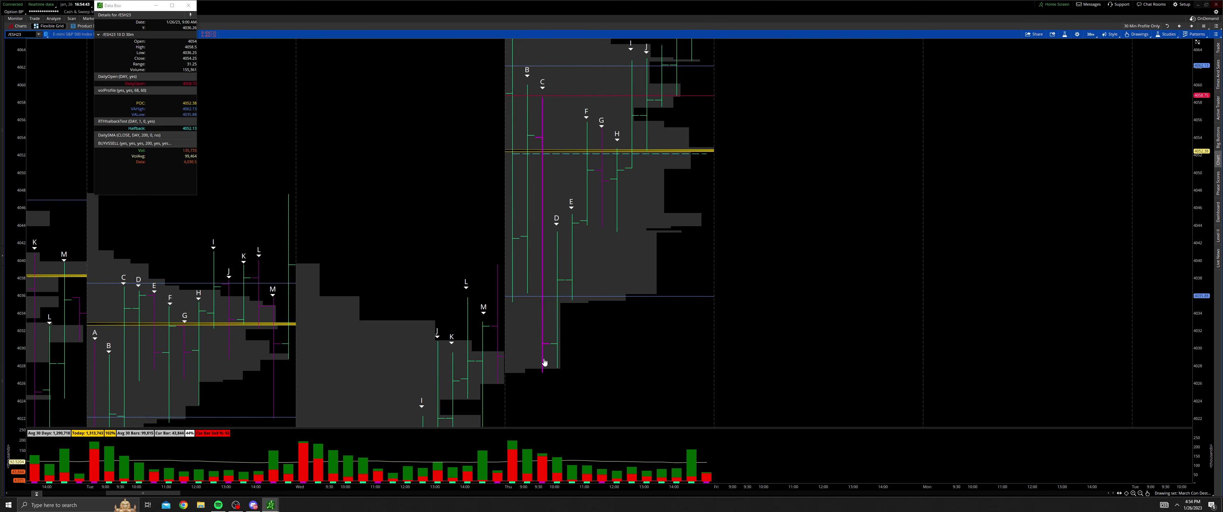
pyautogui.moveTo(565, 315); pyautogui.dragTo(558, 331)
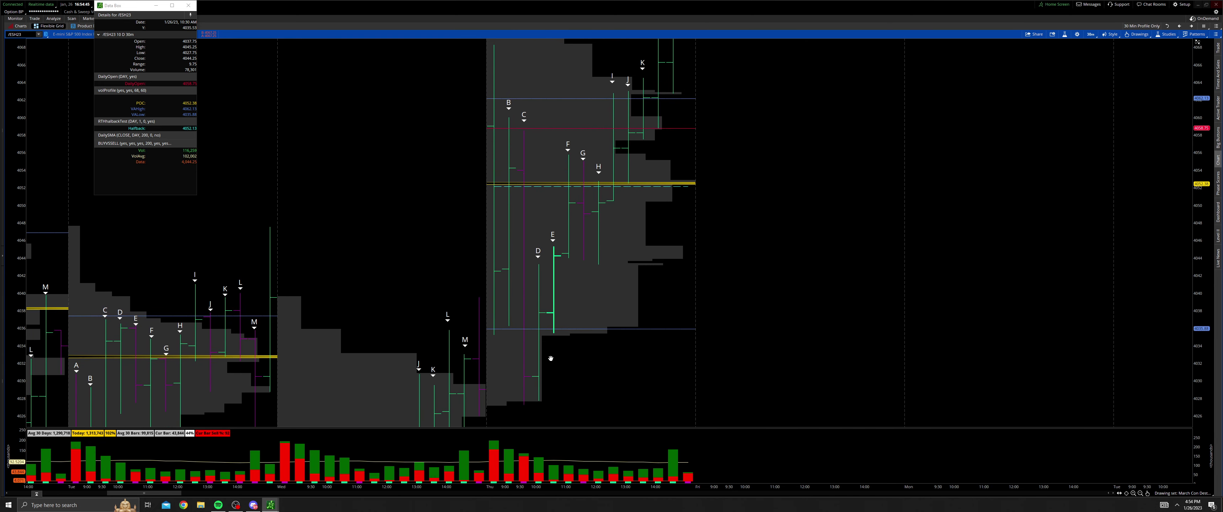
pyautogui.moveTo(551, 358); pyautogui.dragTo(627, 338)
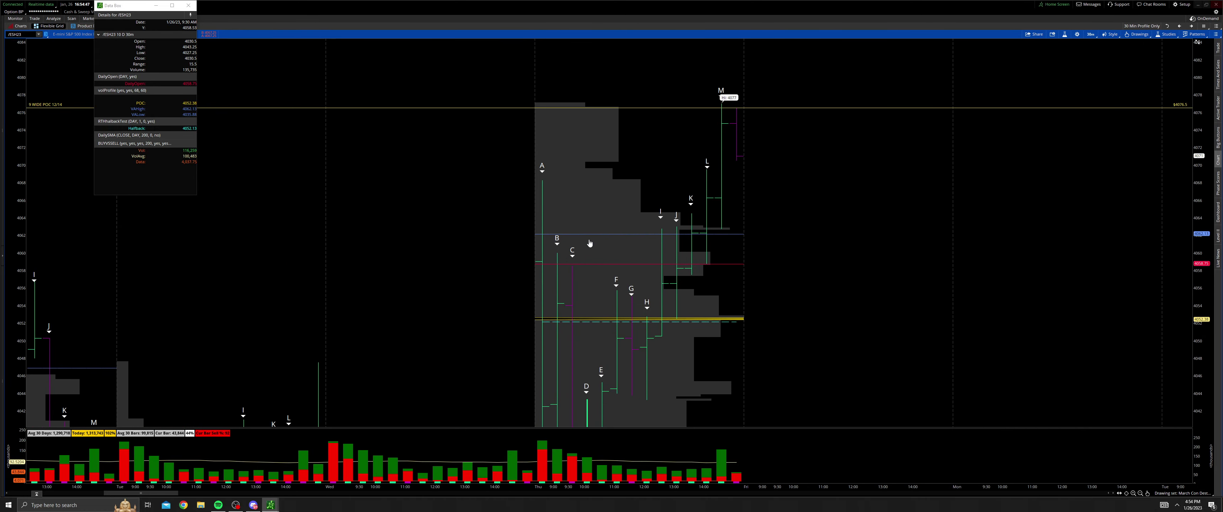
pyautogui.moveTo(582, 263); pyautogui.dragTo(620, 375)
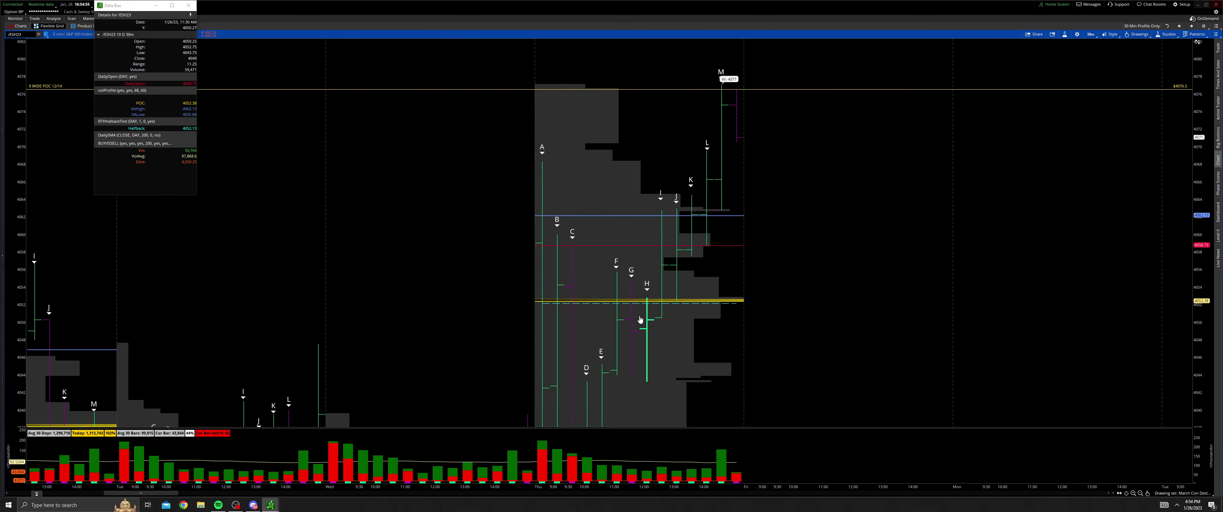
pyautogui.moveTo(615, 293)
pyautogui.mouseDown()
pyautogui.moveTo(619, 309)
pyautogui.moveTo(628, 272)
pyautogui.mouseUp()
# - Draw a thin rectangle across the 1/26 profile at the D period high, just beneath the F period low
pyautogui.middleClick(643, 379)
pyautogui.click(650, 406)
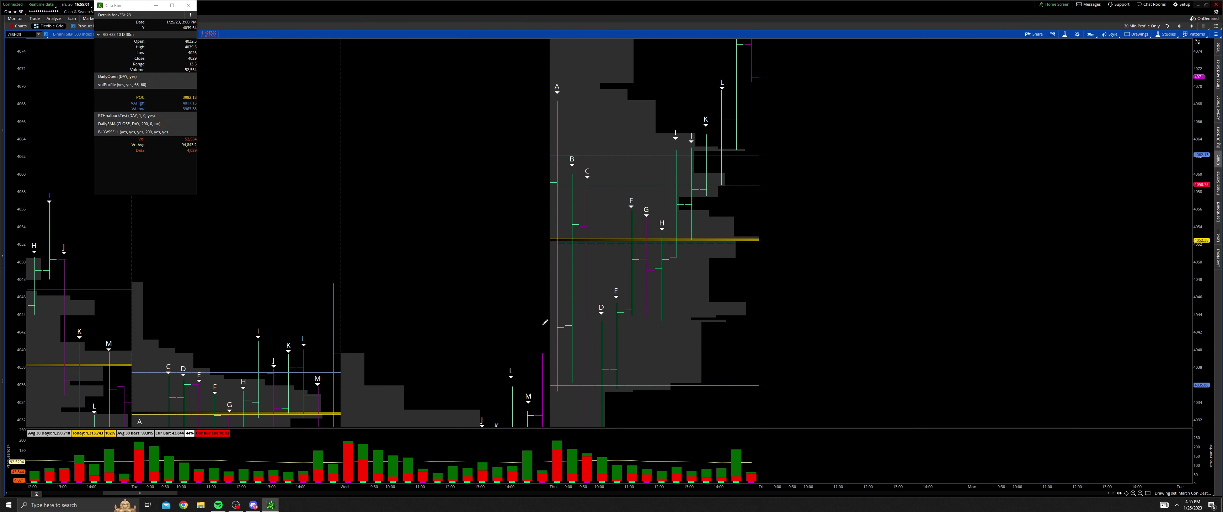
pyautogui.moveTo(555, 315); pyautogui.dragTo(596, 329)
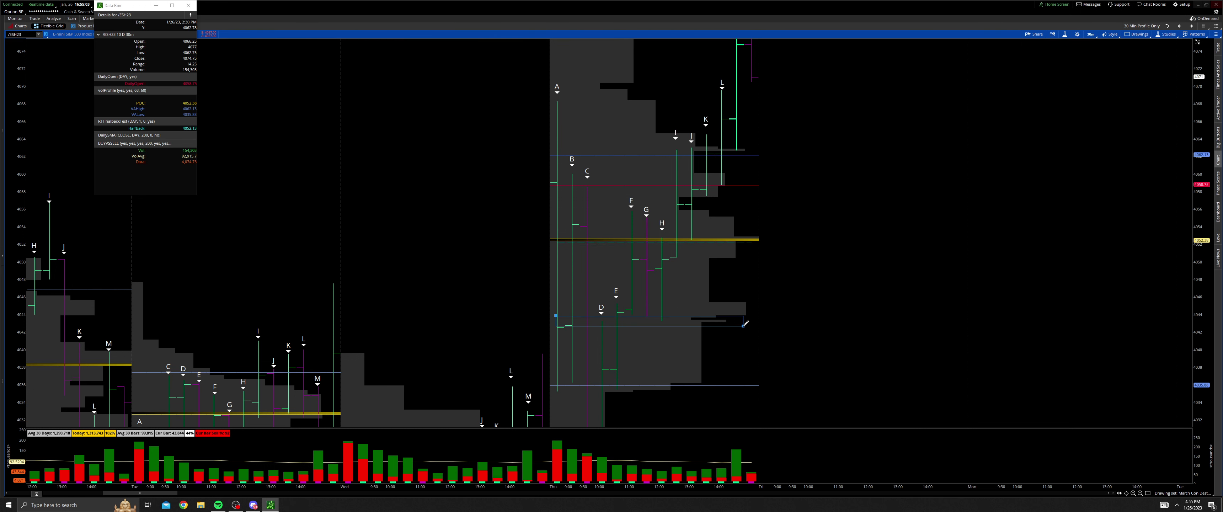
pyautogui.click(746, 323)
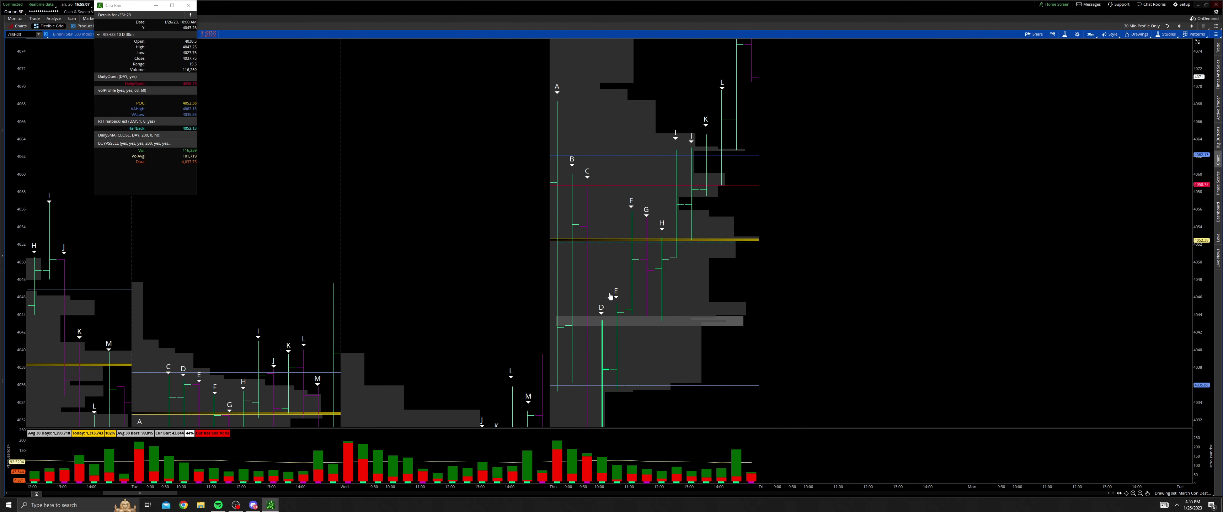
# - Load the saved Multi Time Frame Set Up grid in place of the 30-minute profile layout
pyautogui.moveTo(611, 296); pyautogui.dragTo(628, 293)
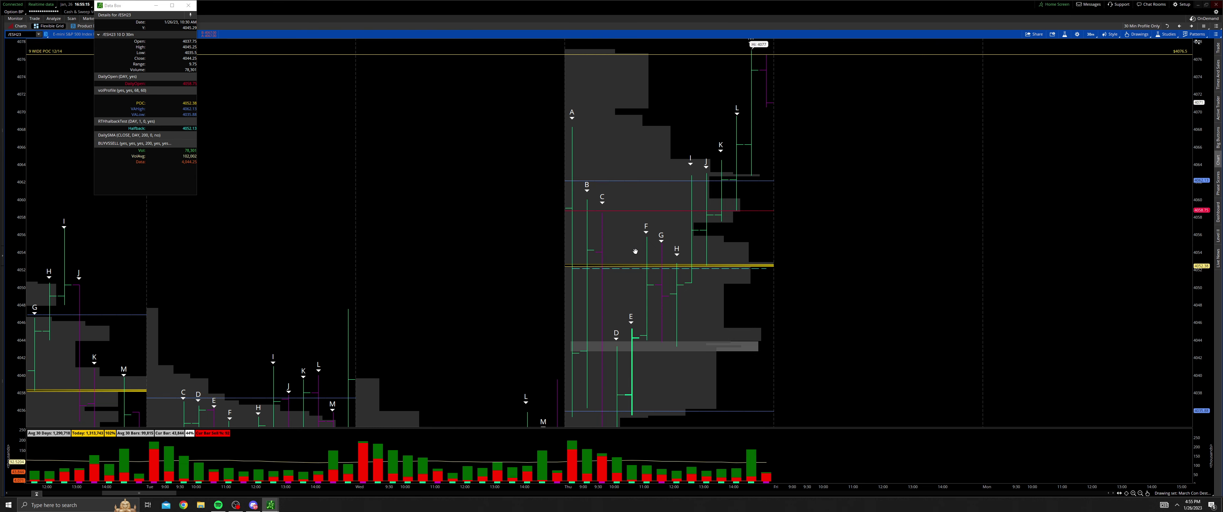
pyautogui.moveTo(636, 251); pyautogui.dragTo(605, 218)
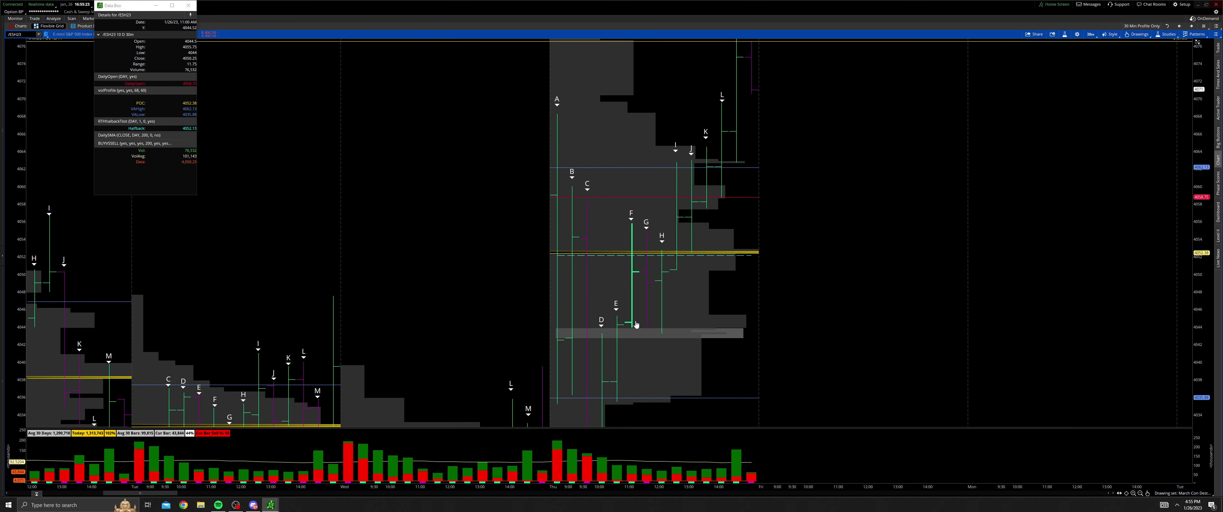
pyautogui.moveTo(637, 314)
pyautogui.mouseDown()
pyautogui.moveTo(647, 331)
pyautogui.moveTo(636, 309)
pyautogui.moveTo(648, 320)
pyautogui.moveTo(653, 301)
pyautogui.mouseUp()
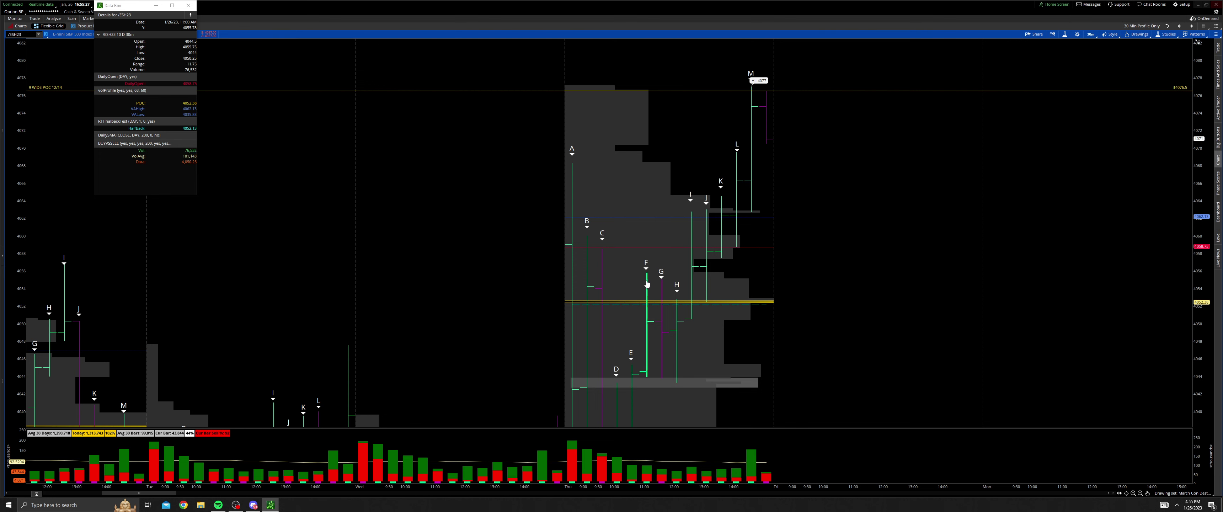
pyautogui.click(1169, 24)
pyautogui.click(1205, 26)
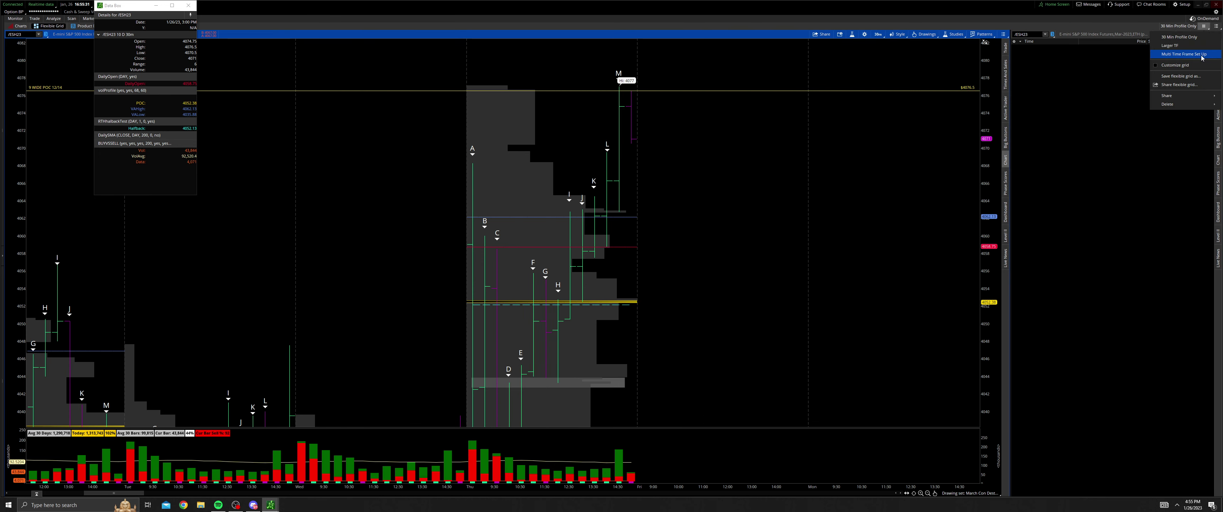
pyautogui.click(1201, 54)
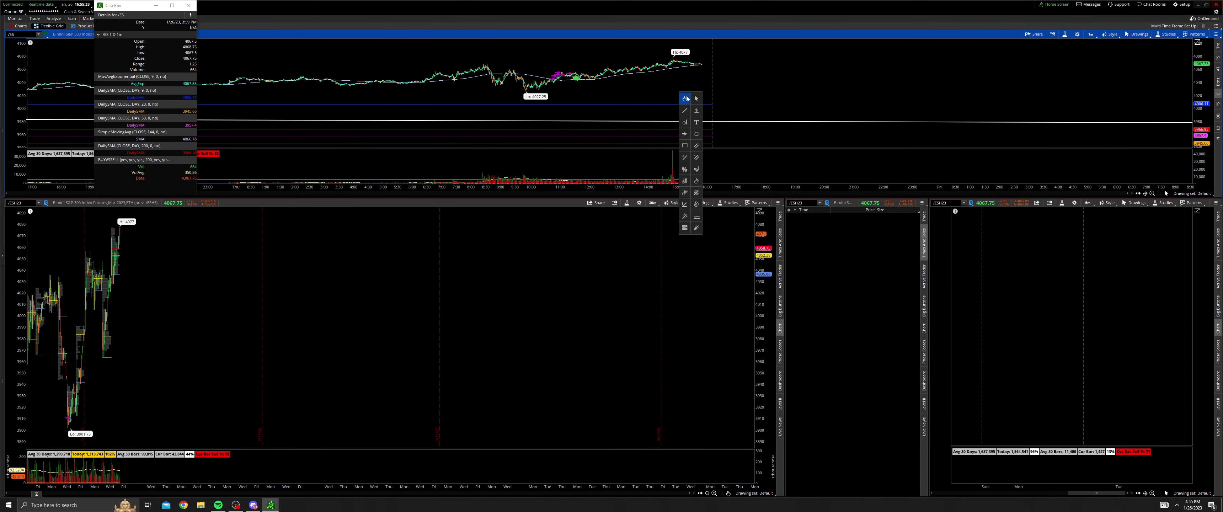
# - Rescale the price axis of the one-minute /ES chart and reposition it so the full 1/26 session is readable
pyautogui.click(685, 99)
pyautogui.moveTo(1201, 104); pyautogui.dragTo(1179, 60)
pyautogui.middleClick(814, 76)
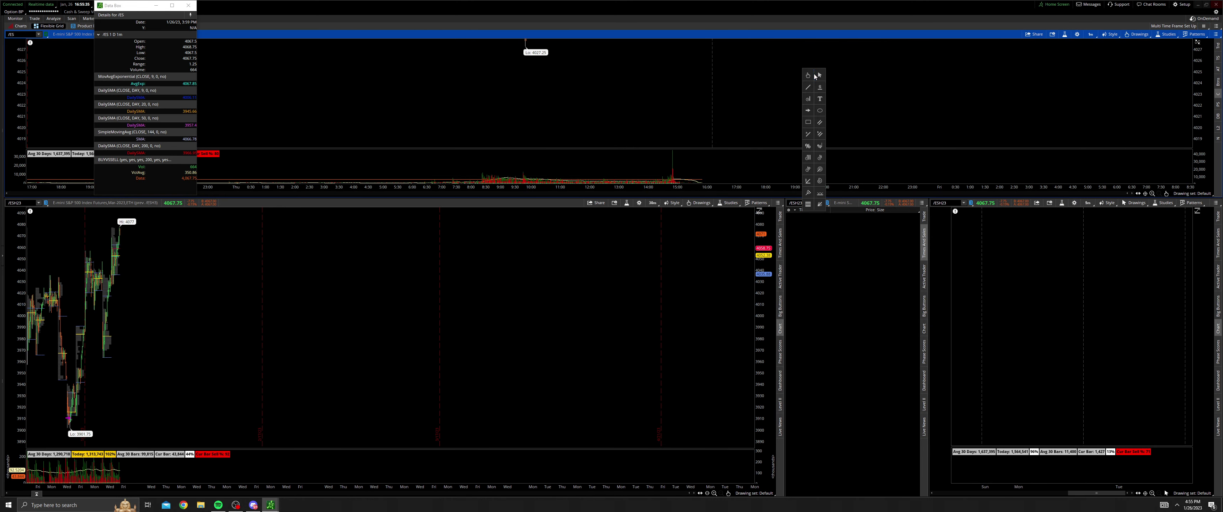
pyautogui.click(811, 75)
pyautogui.middleClick(815, 83)
pyautogui.click(811, 83)
pyautogui.moveTo(868, 42); pyautogui.dragTo(843, 188)
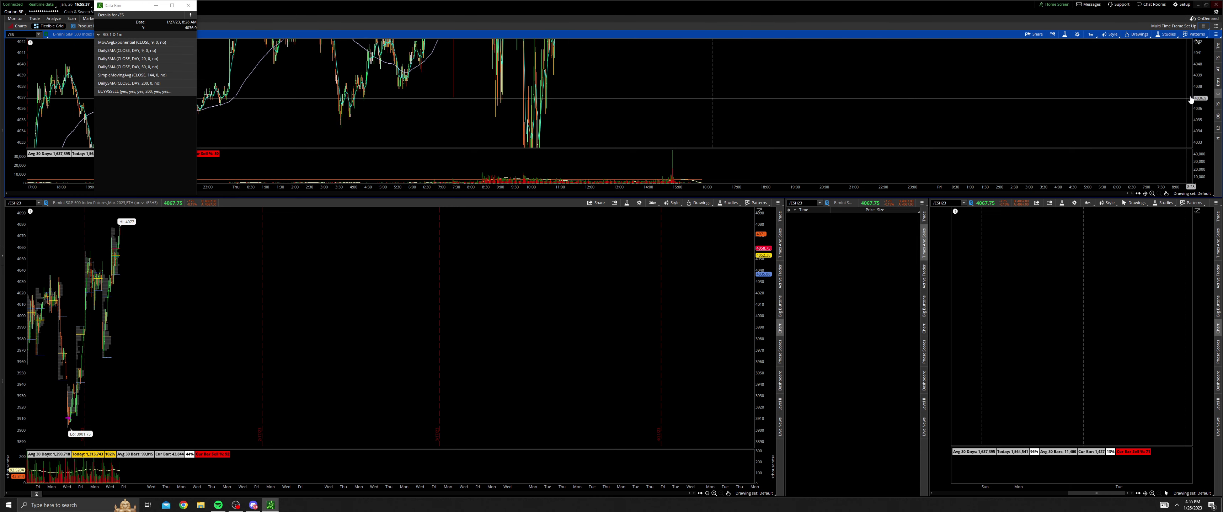
pyautogui.moveTo(1191, 99)
pyautogui.mouseDown()
pyautogui.moveTo(1199, 136)
pyautogui.moveTo(1200, 114)
pyautogui.mouseUp()
pyautogui.moveTo(1004, 88); pyautogui.dragTo(948, 127)
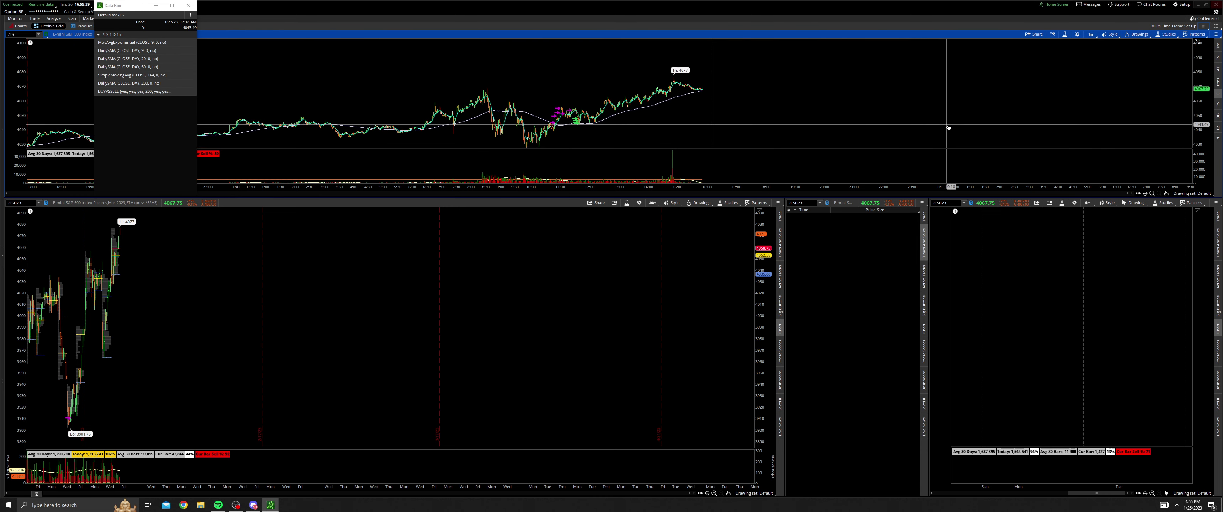
# - Enlarge the one-minute /ES chart and reposition it on the 1/26 morning session and its trade markers
pyautogui.middleClick(727, 116)
pyautogui.click(730, 118)
pyautogui.moveTo(733, 122)
pyautogui.mouseDown()
pyautogui.moveTo(449, 62)
pyautogui.moveTo(460, 67)
pyautogui.mouseUp()
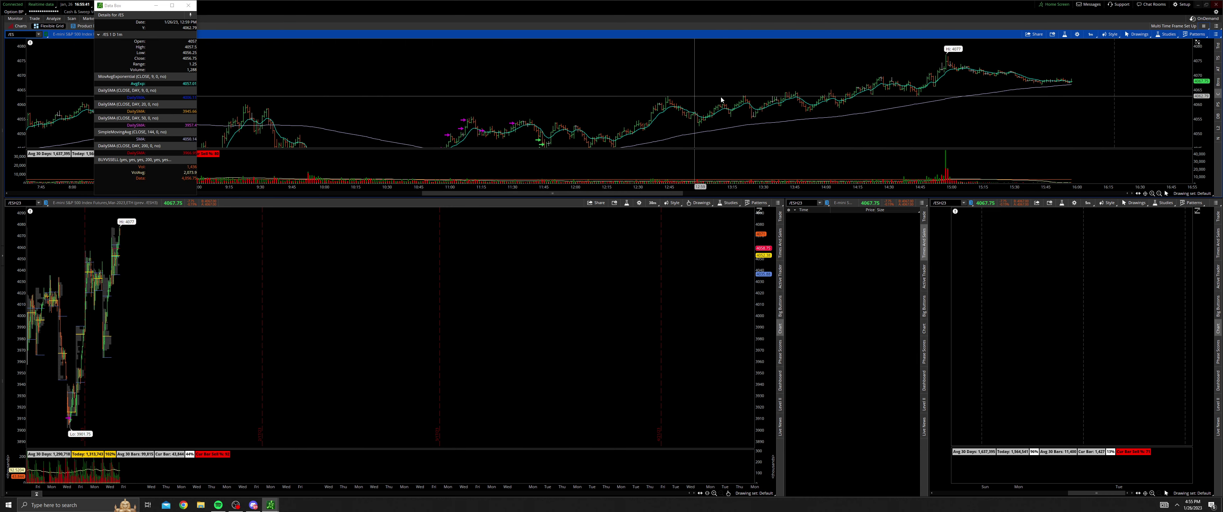
pyautogui.middleClick(724, 99)
pyautogui.click(740, 104)
pyautogui.moveTo(752, 99); pyautogui.dragTo(878, 60)
pyautogui.moveTo(1199, 125); pyautogui.dragTo(1199, 102)
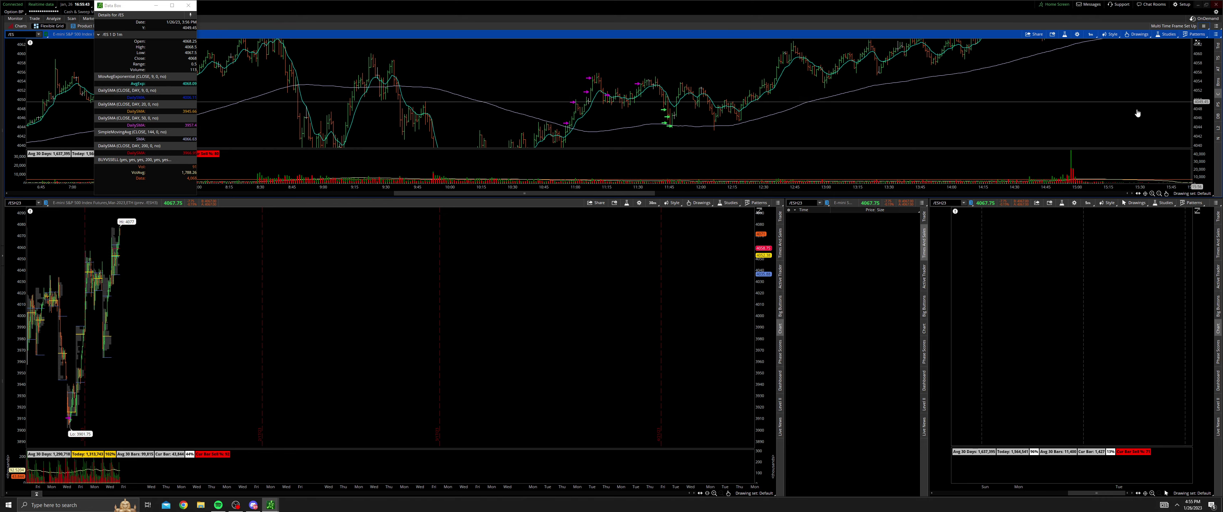
pyautogui.moveTo(960, 120); pyautogui.dragTo(1114, 87)
pyautogui.moveTo(957, 99); pyautogui.dragTo(1009, 88)
pyautogui.moveTo(811, 85)
pyautogui.mouseDown()
pyautogui.moveTo(859, 112)
pyautogui.moveTo(812, 89)
pyautogui.mouseUp()
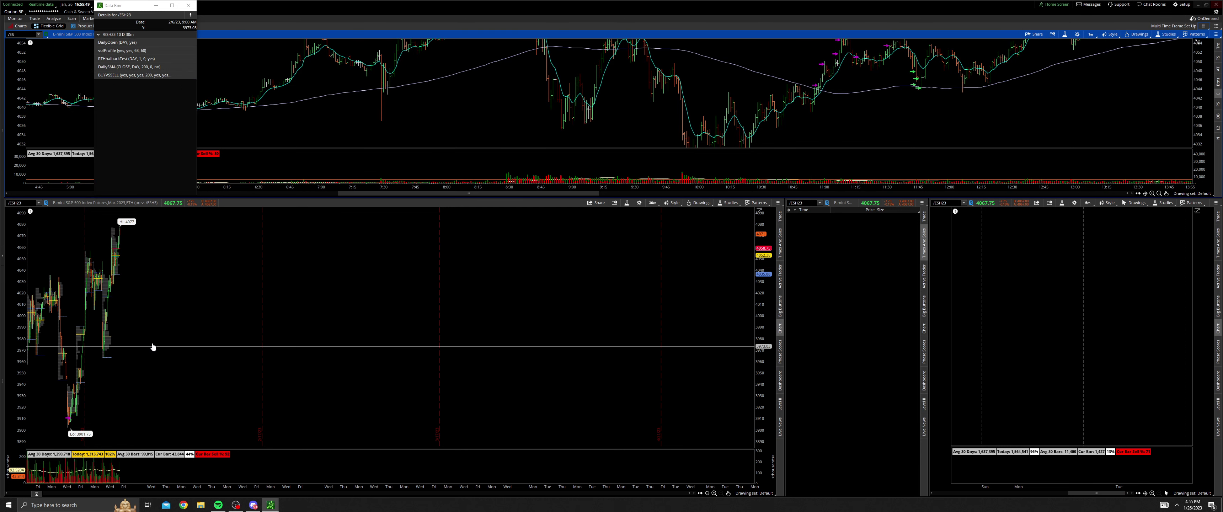
# - Zoom the 30-minute /ESH23 chart in on the latest daily profiles and bring the one-minute chart's 1/26 session low into view
pyautogui.click(162, 316)
pyautogui.middleClick(183, 307)
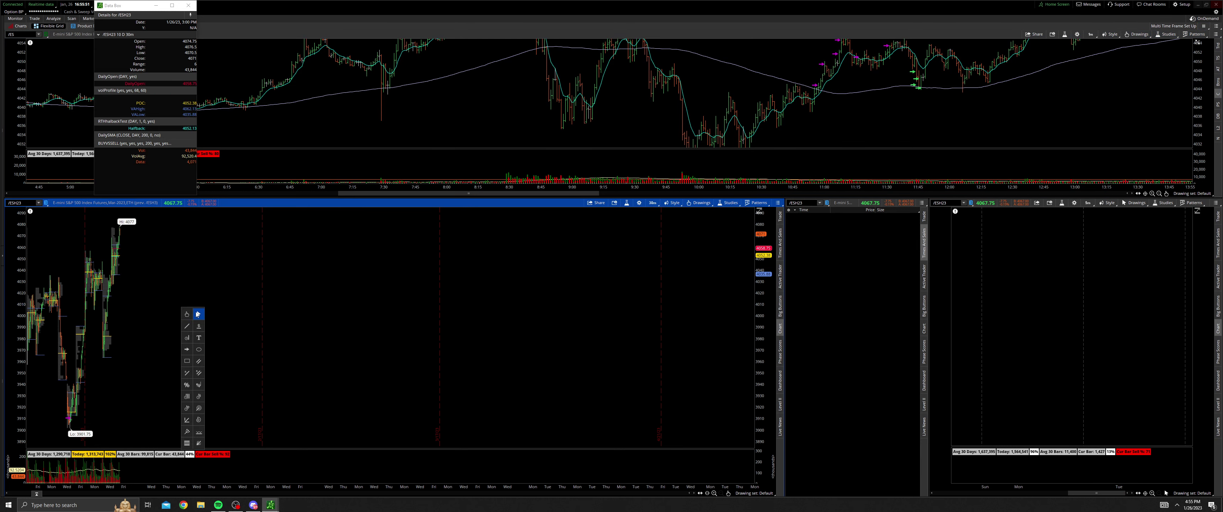
pyautogui.click(197, 316)
pyautogui.moveTo(209, 315); pyautogui.dragTo(63, 382)
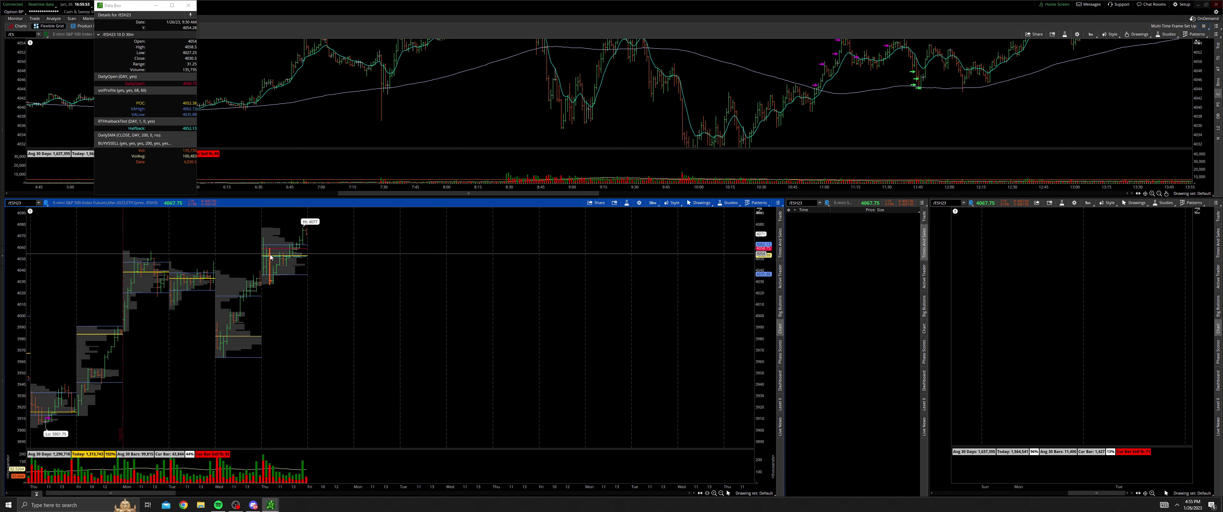
pyautogui.moveTo(769, 336); pyautogui.dragTo(764, 279)
pyautogui.middleClick(468, 270)
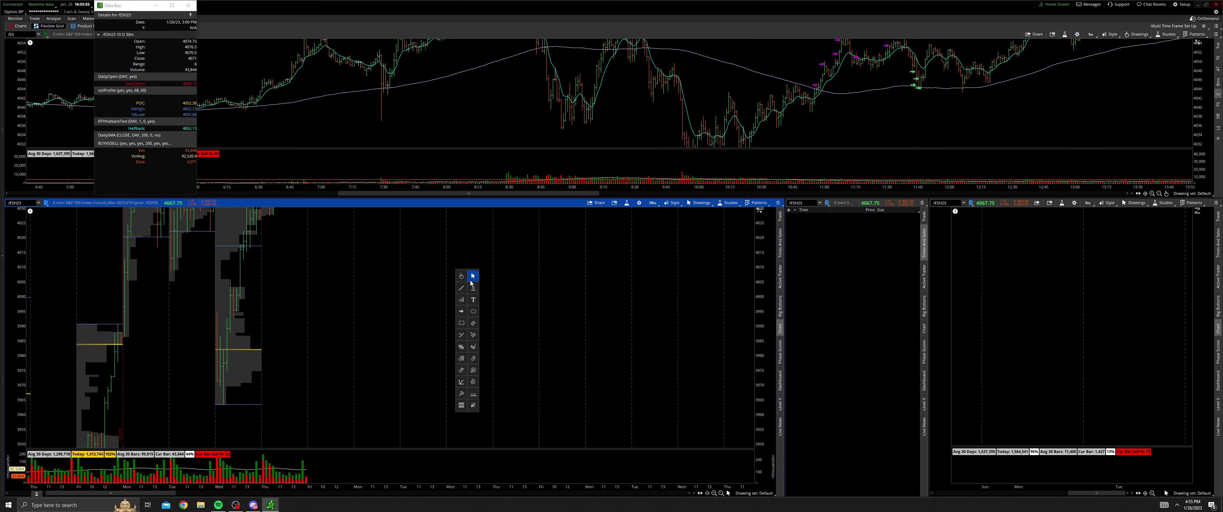
pyautogui.click(462, 276)
pyautogui.moveTo(283, 224); pyautogui.dragTo(304, 309)
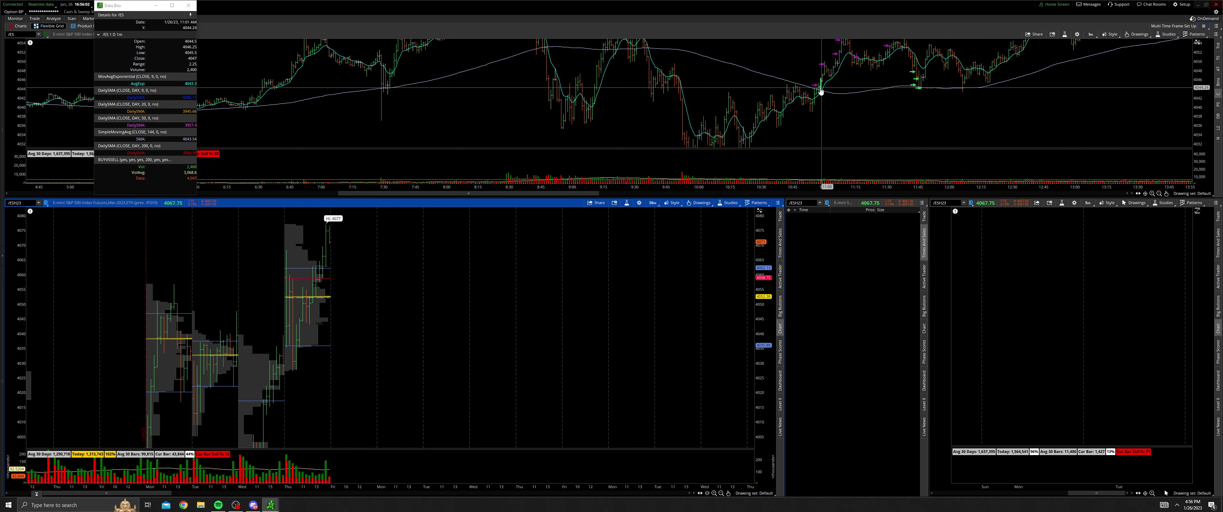
pyautogui.moveTo(827, 87)
pyautogui.mouseDown()
pyautogui.moveTo(817, 102)
pyautogui.moveTo(815, 88)
pyautogui.moveTo(840, 82)
pyautogui.mouseUp()
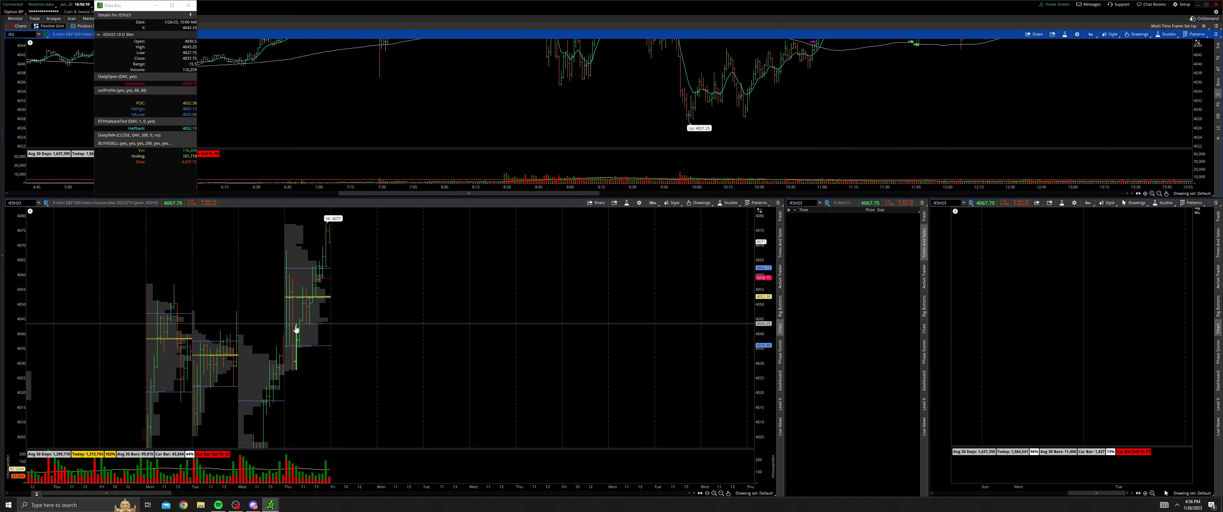
# - Switch the 30-minute /ESH23 chart to the March Con Destination drawing set and enlarge the lettered 1/26 profile
pyautogui.click(764, 495)
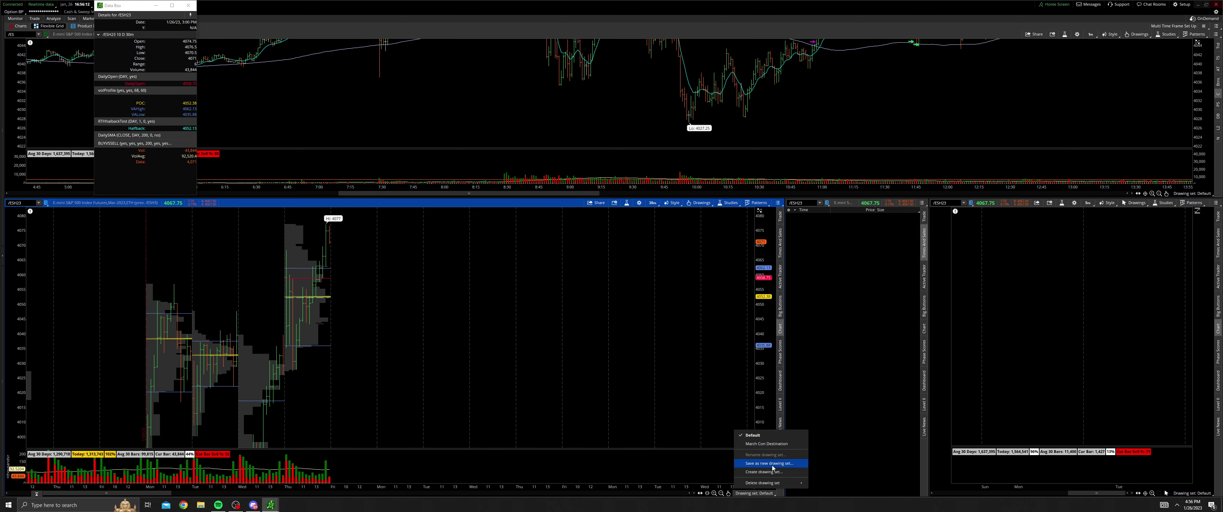
pyautogui.click(767, 447)
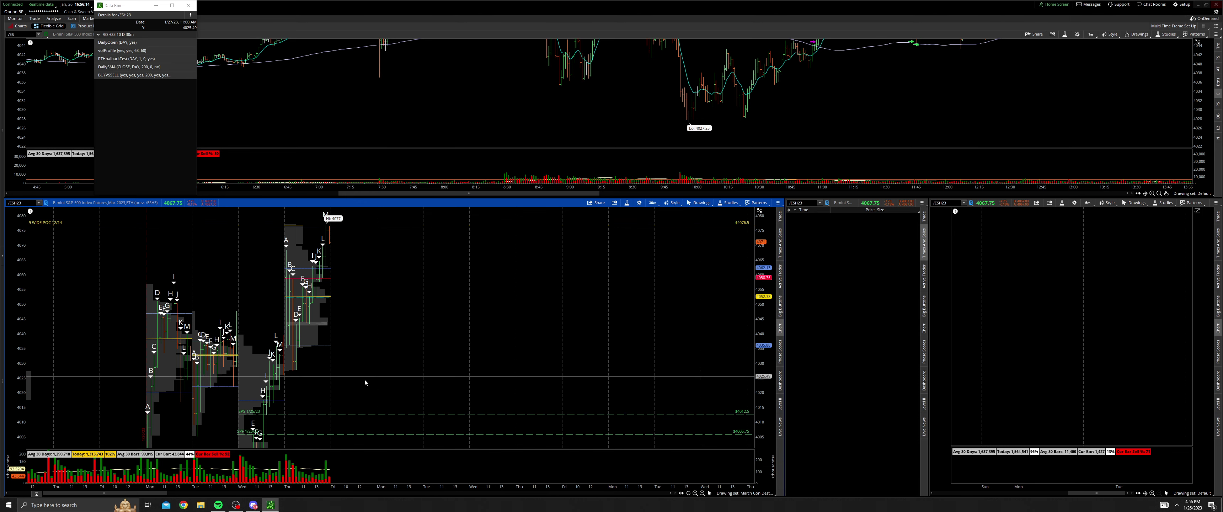
pyautogui.moveTo(402, 392); pyautogui.dragTo(232, 196)
pyautogui.moveTo(763, 365); pyautogui.dragTo(769, 305)
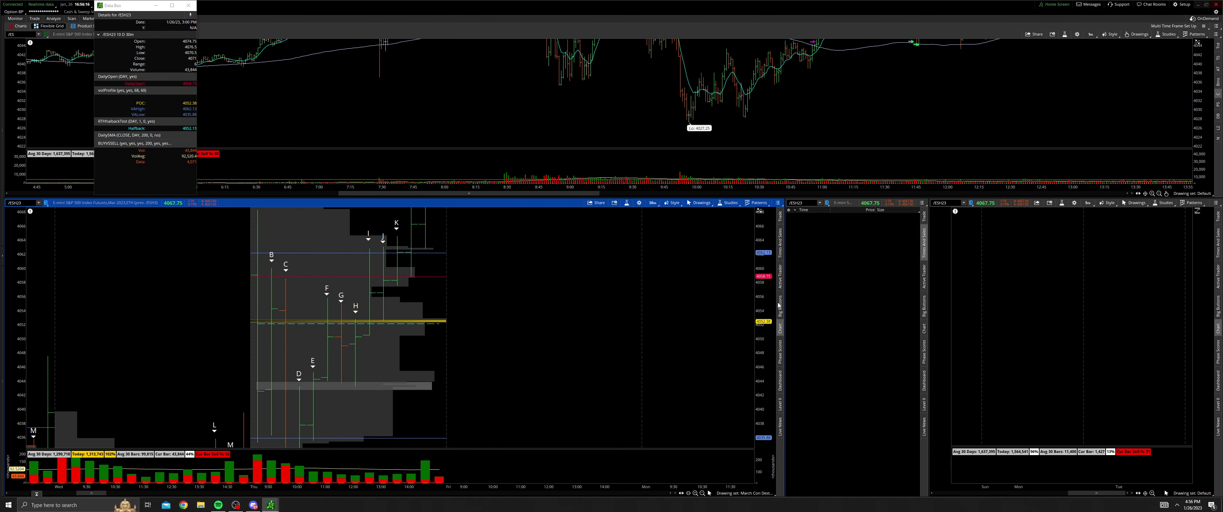
pyautogui.middleClick(631, 335)
pyautogui.click(649, 342)
pyautogui.moveTo(660, 342); pyautogui.dragTo(744, 313)
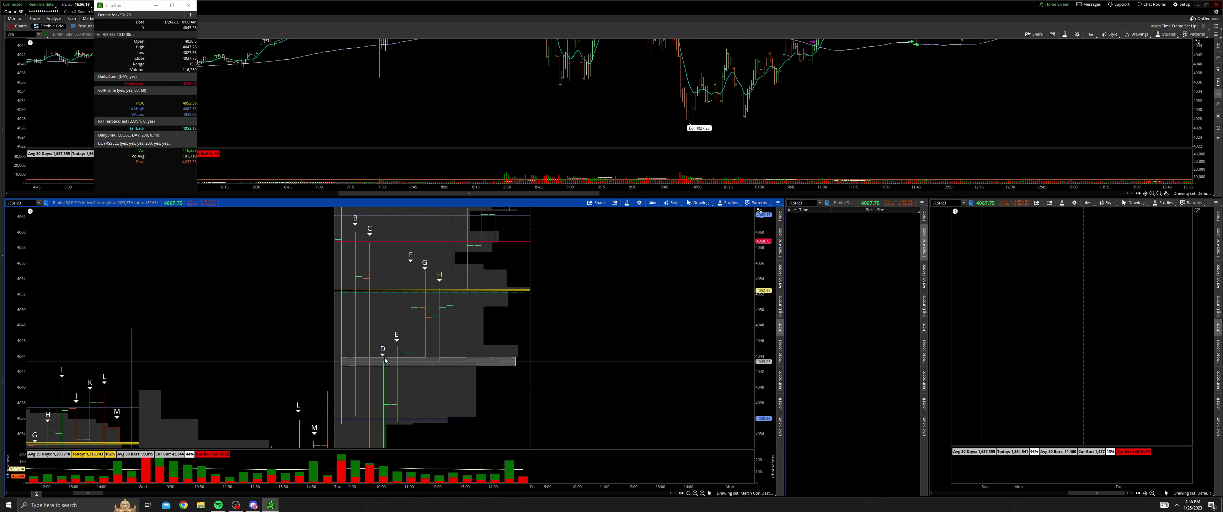
pyautogui.moveTo(388, 357); pyautogui.dragTo(389, 383)
# - Compare the trade markers on the one-minute chart with the D through H periods of the 1/26 profile
pyautogui.moveTo(820, 86); pyautogui.dragTo(773, 139)
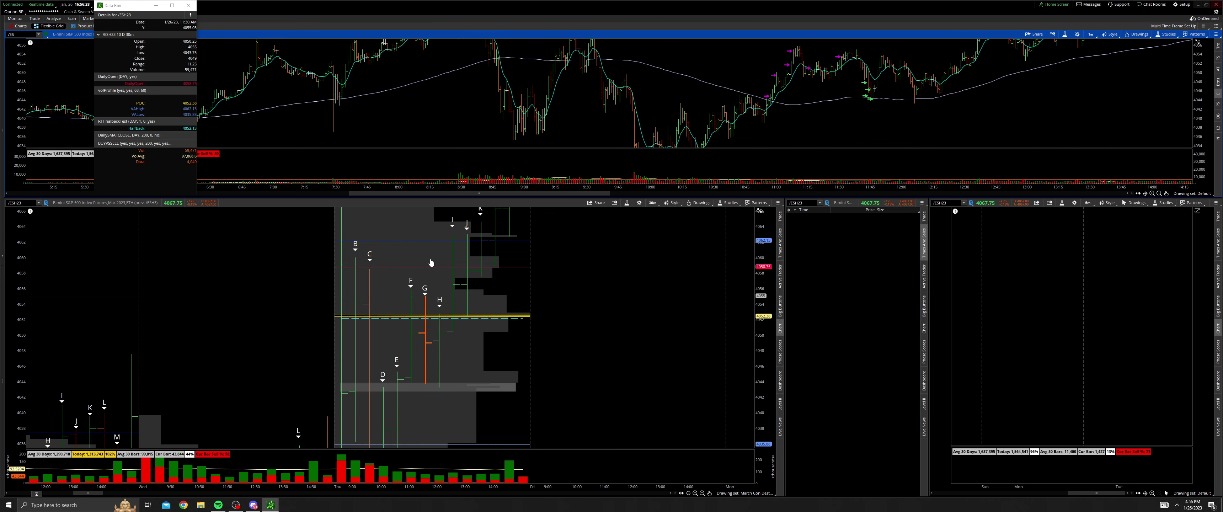
pyautogui.moveTo(430, 263); pyautogui.dragTo(473, 304)
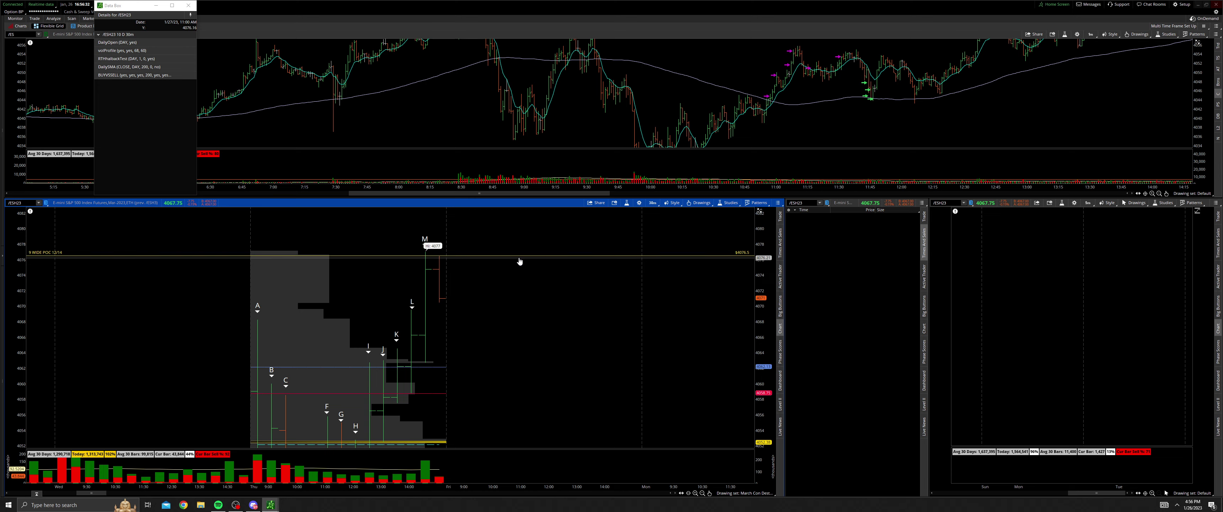
pyautogui.moveTo(495, 336); pyautogui.dragTo(530, 252)
pyautogui.moveTo(499, 361); pyautogui.dragTo(492, 344)
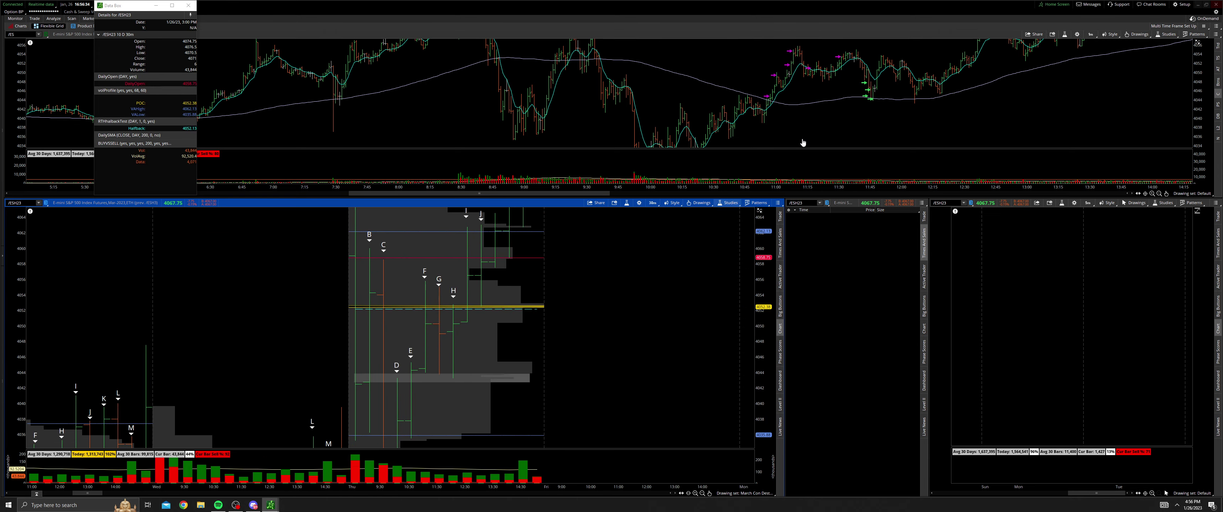
pyautogui.moveTo(805, 82); pyautogui.dragTo(708, 82)
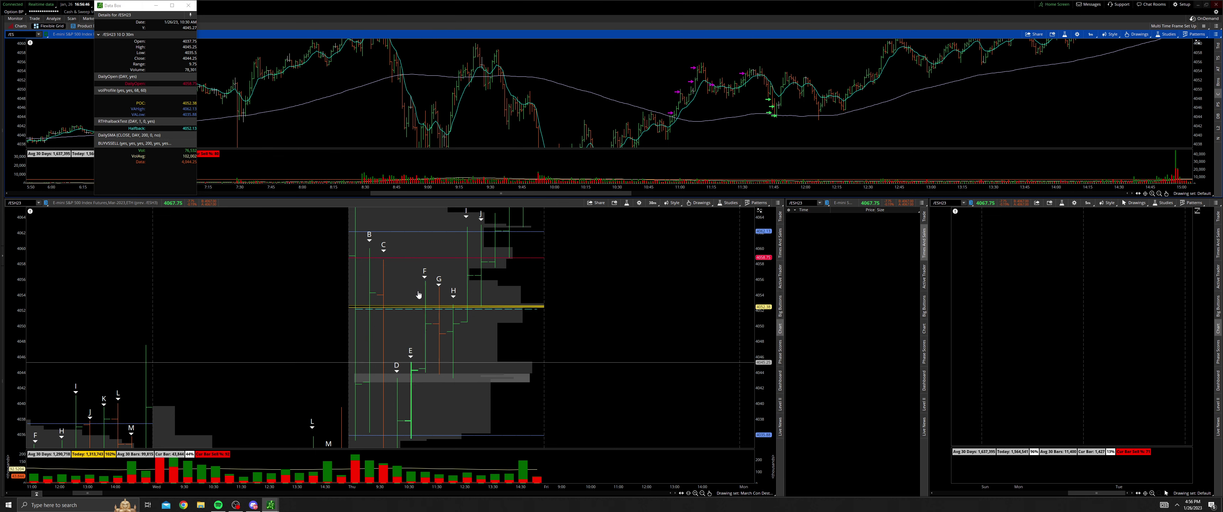
pyautogui.moveTo(617, 293); pyautogui.dragTo(631, 275)
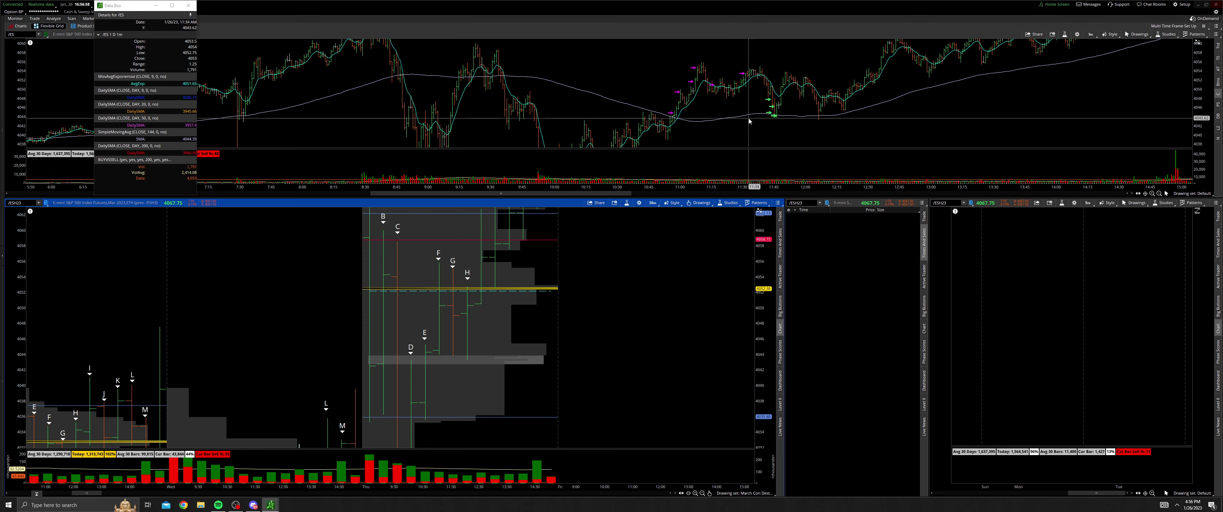
pyautogui.moveTo(792, 130); pyautogui.dragTo(786, 122)
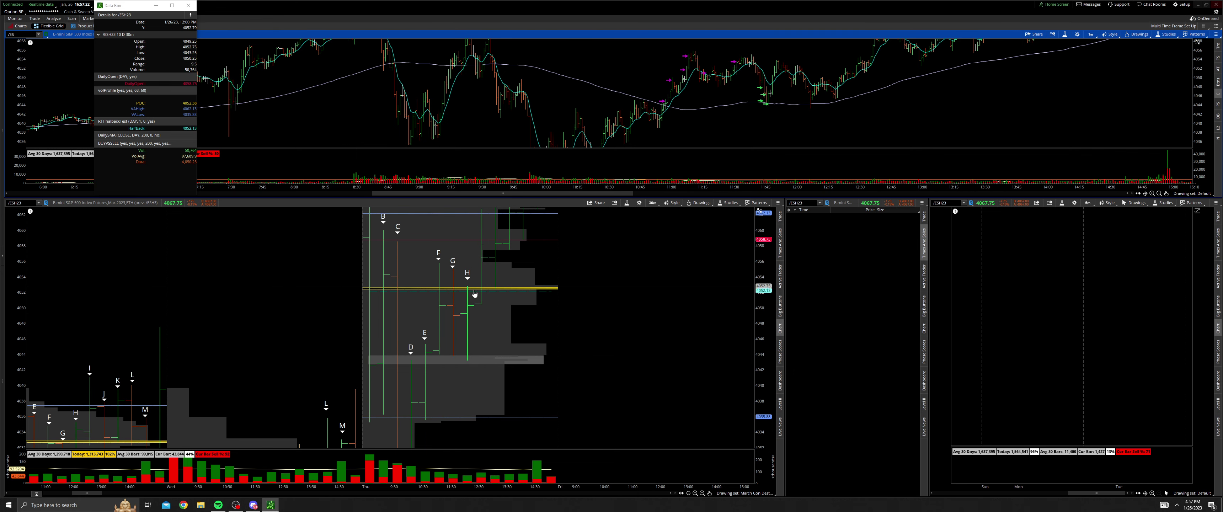
pyautogui.moveTo(482, 305); pyautogui.dragTo(480, 310)
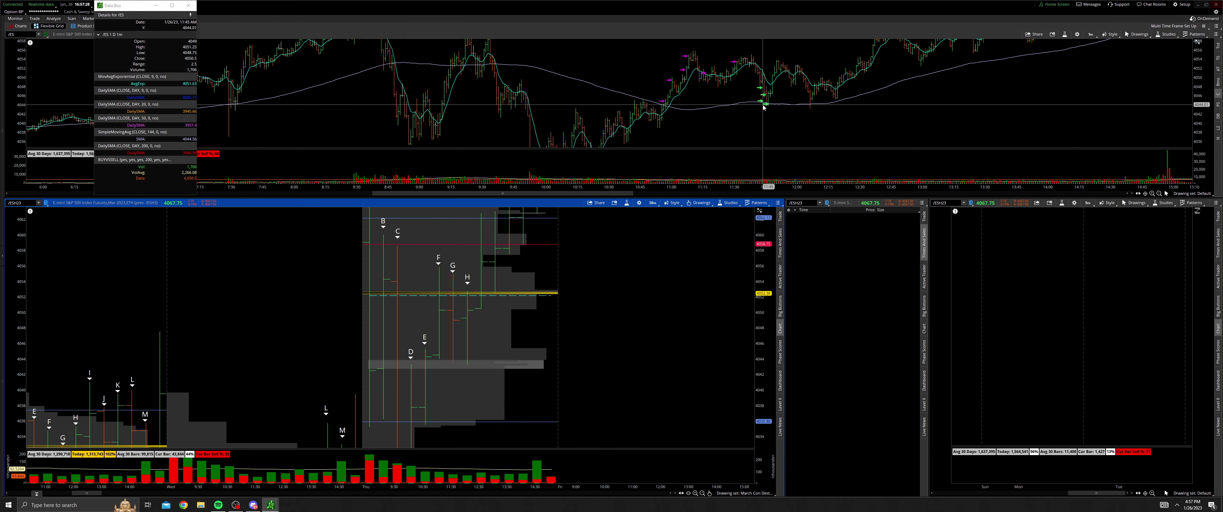
# - Examine one-minute price action around the green trade markers and the midday pullback toward the long moving average
pyautogui.click(778, 105)
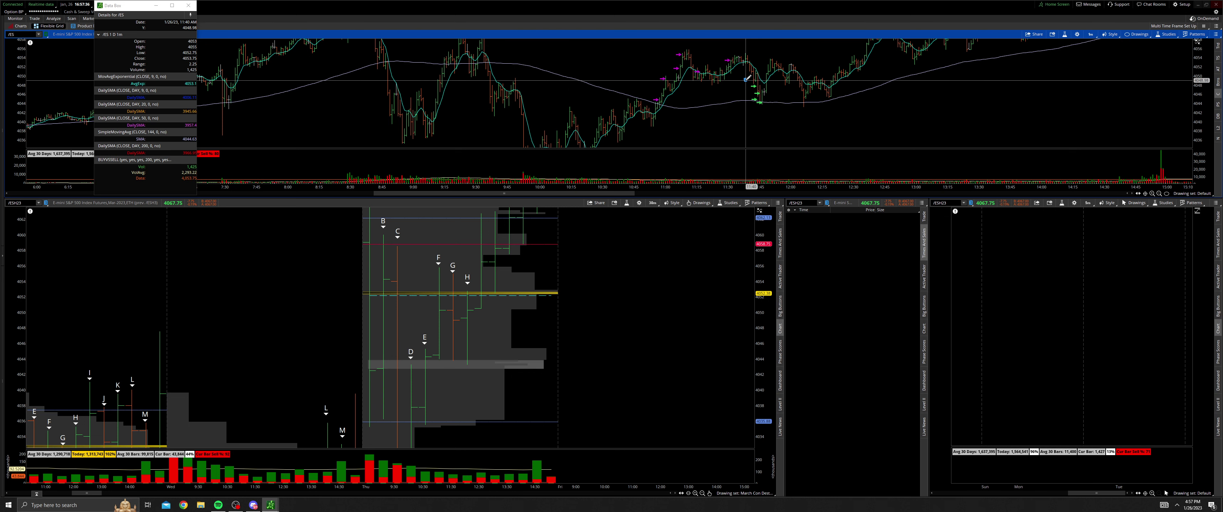
pyautogui.click(791, 121)
pyautogui.moveTo(787, 116)
pyautogui.mouseDown()
pyautogui.moveTo(774, 130)
pyautogui.moveTo(786, 115)
pyautogui.moveTo(805, 119)
pyautogui.moveTo(753, 114)
pyautogui.moveTo(776, 116)
pyautogui.mouseUp()
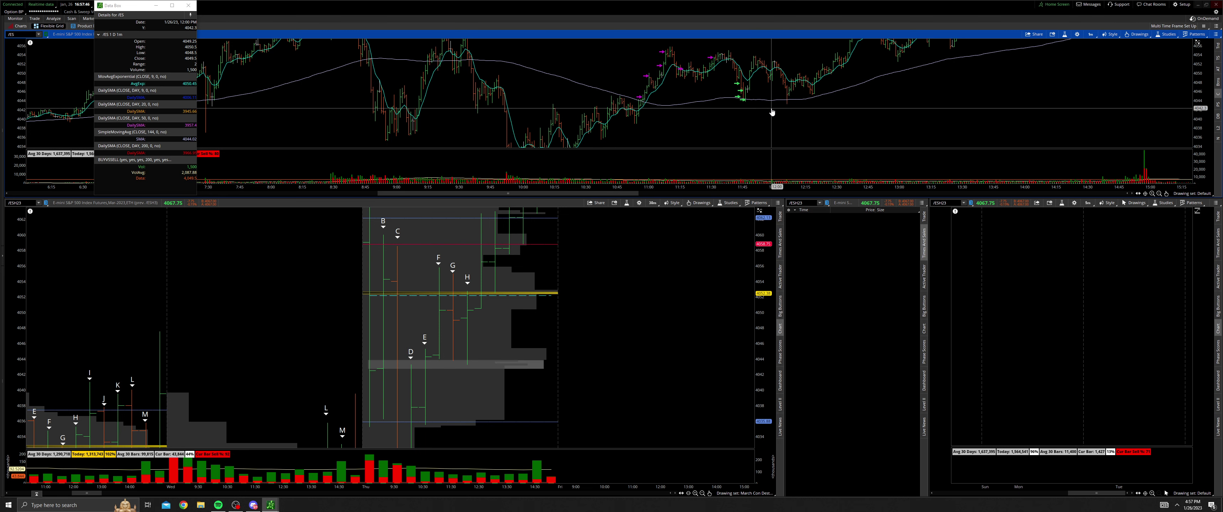
pyautogui.moveTo(763, 110); pyautogui.dragTo(794, 109)
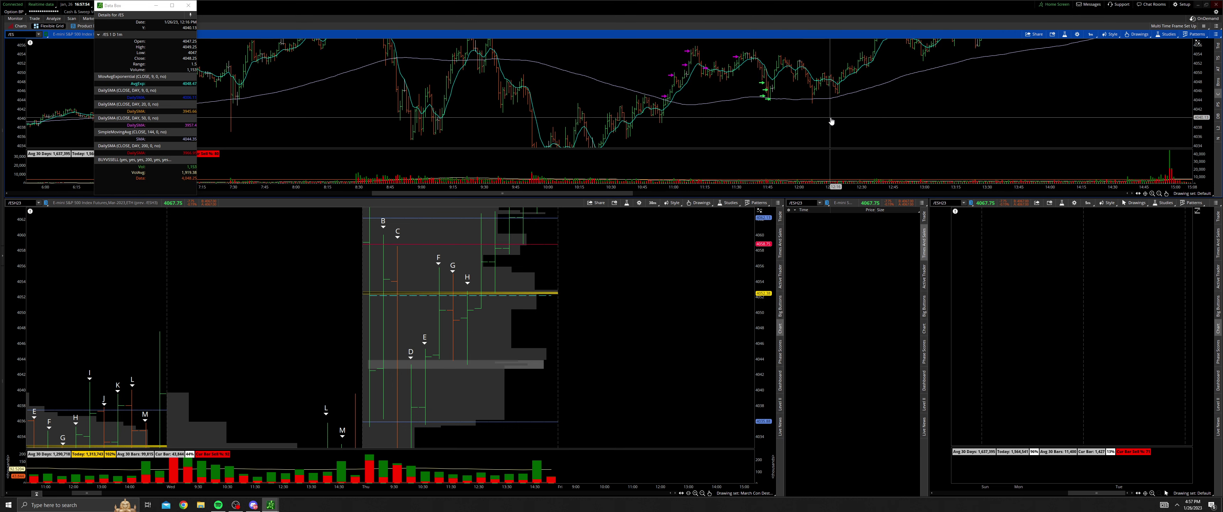
# - Review the 1/26 profile from the F, G and H period highs through the I to M periods toward the session high
pyautogui.moveTo(622, 276); pyautogui.dragTo(647, 300)
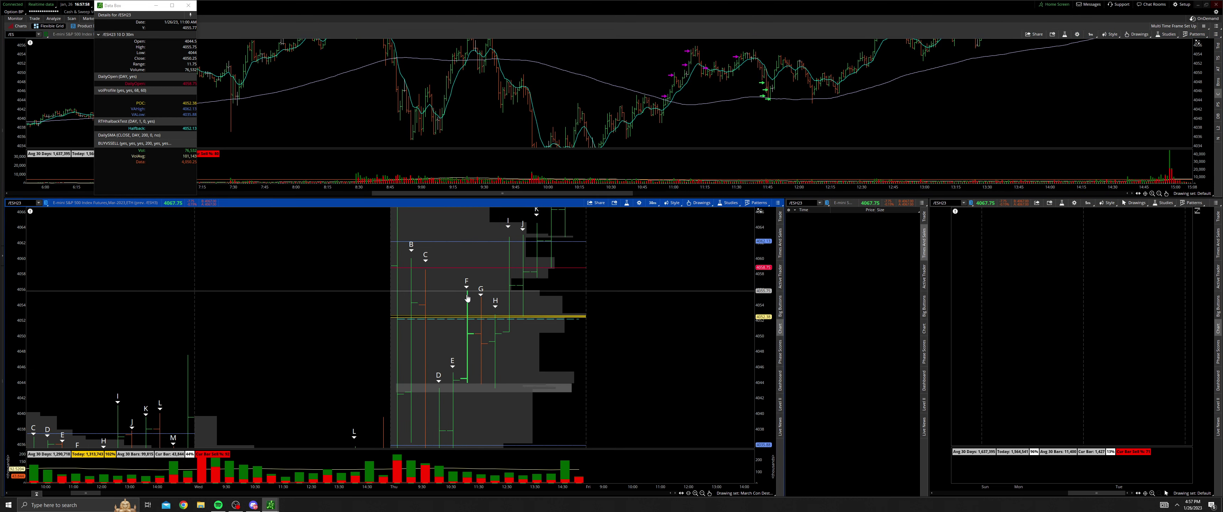
pyautogui.moveTo(606, 338); pyautogui.dragTo(606, 348)
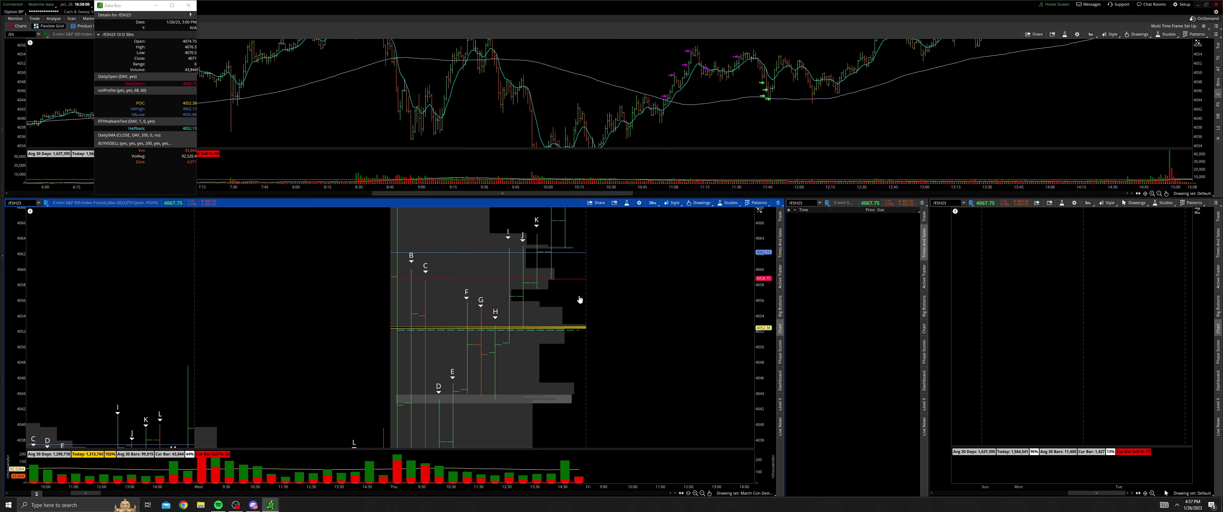
pyautogui.moveTo(548, 241); pyautogui.dragTo(552, 291)
pyautogui.moveTo(600, 328); pyautogui.dragTo(634, 338)
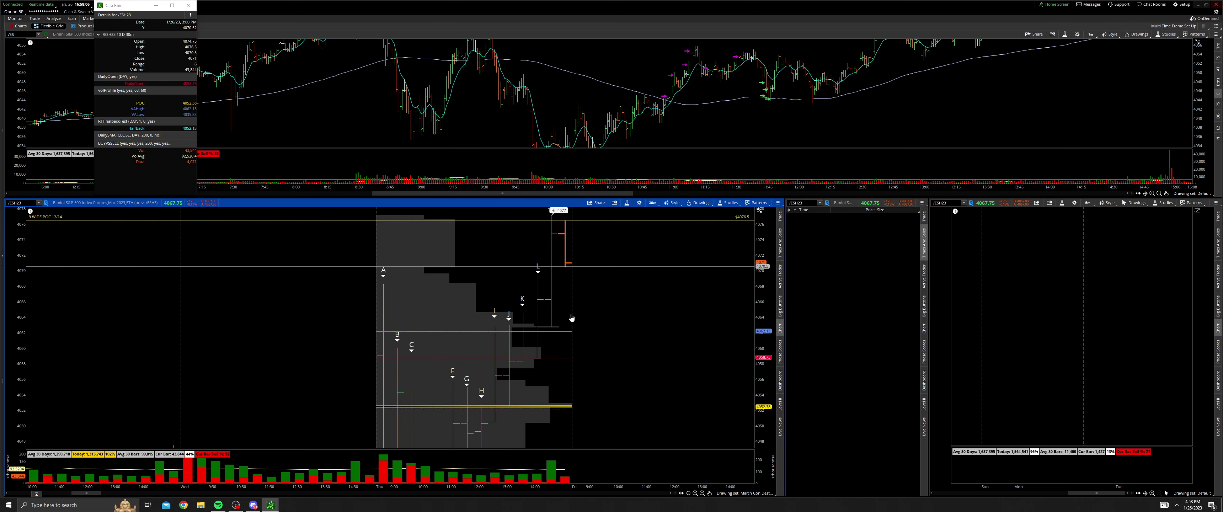
pyautogui.moveTo(624, 310)
pyautogui.mouseDown()
pyautogui.moveTo(627, 321)
pyautogui.moveTo(629, 263)
pyautogui.moveTo(629, 292)
pyautogui.mouseUp()
# - Follow one-minute /ES price from the midday lows through the afternoon rally to the end of the 1/26 session
pyautogui.moveTo(839, 118); pyautogui.dragTo(783, 136)
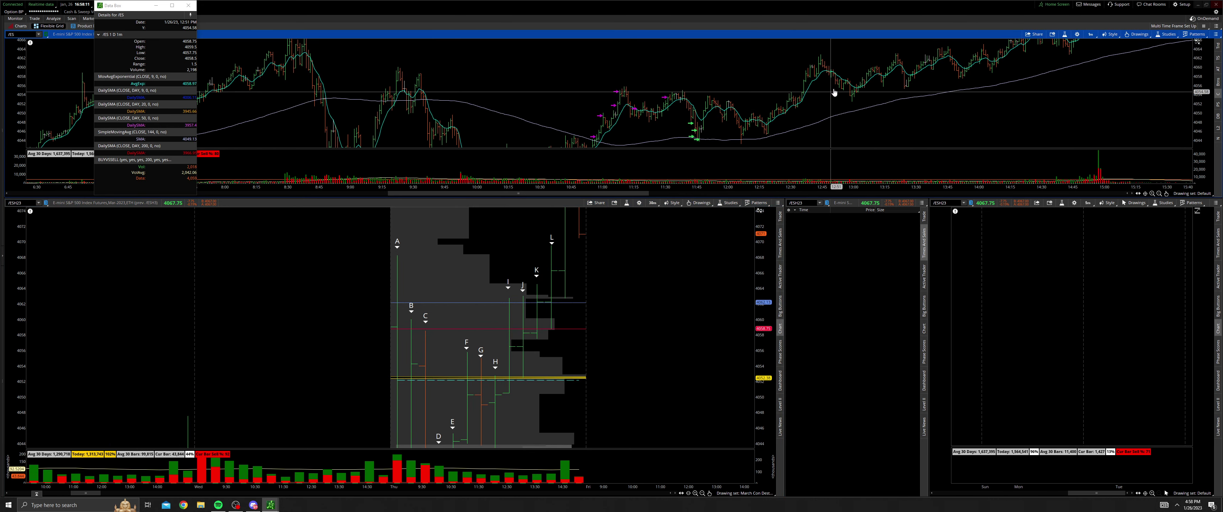
pyautogui.moveTo(895, 88); pyautogui.dragTo(889, 124)
pyautogui.scroll(-5, 964, 119)
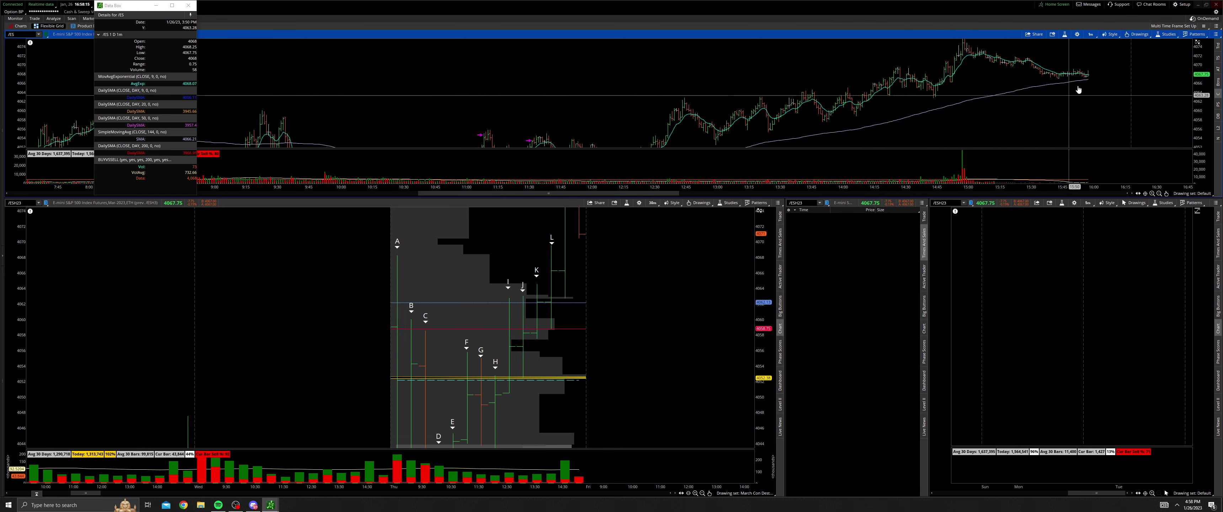
# - Maximize the 30-minute /ESH23 chart cell and frame the 1/26 profile beside the prior sessions
pyautogui.click(779, 204)
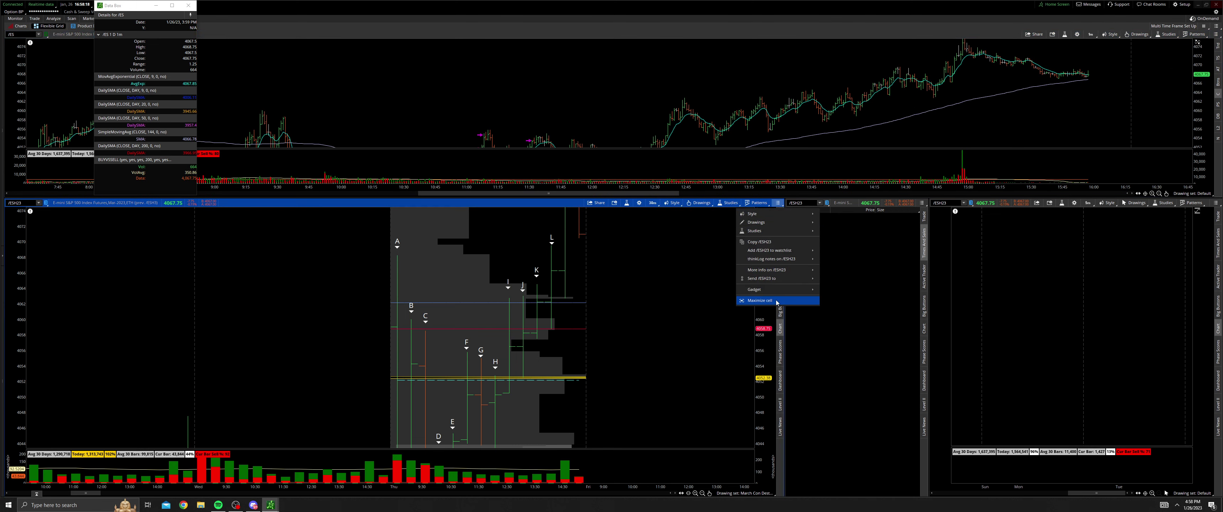
pyautogui.click(774, 302)
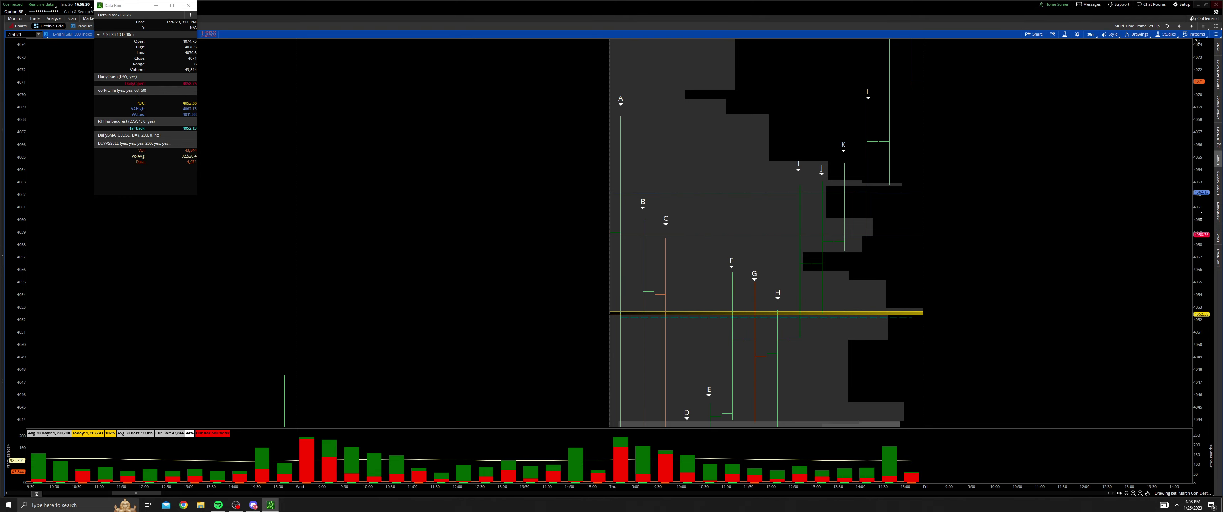
pyautogui.moveTo(996, 415)
pyautogui.mouseDown()
pyautogui.moveTo(1043, 331)
pyautogui.moveTo(996, 257)
pyautogui.mouseUp()
pyautogui.middleClick(826, 335)
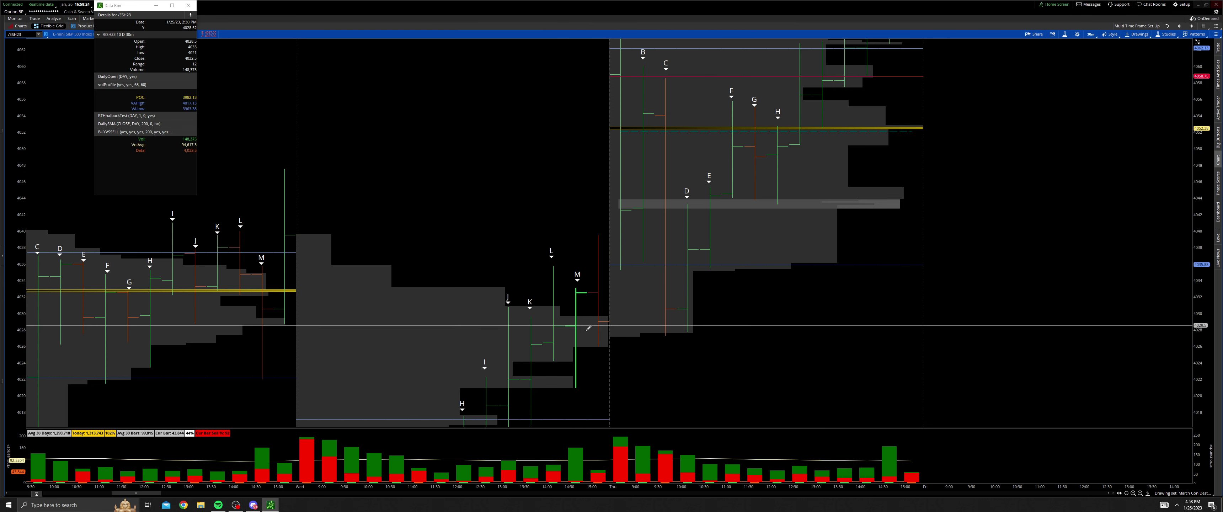
pyautogui.middleClick(806, 192)
pyautogui.click(811, 195)
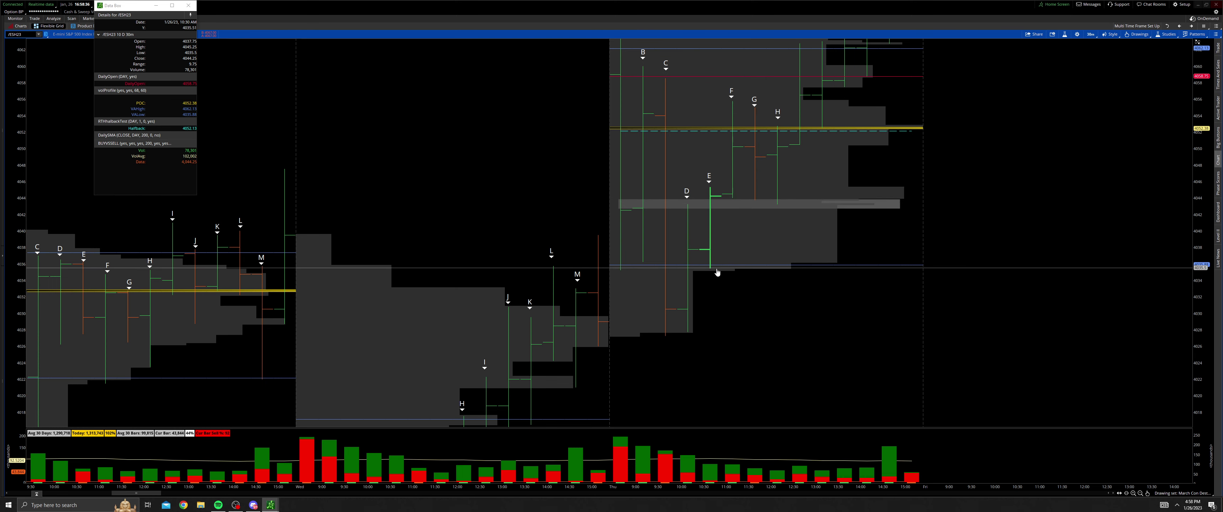
pyautogui.scroll(-2, 718, 273)
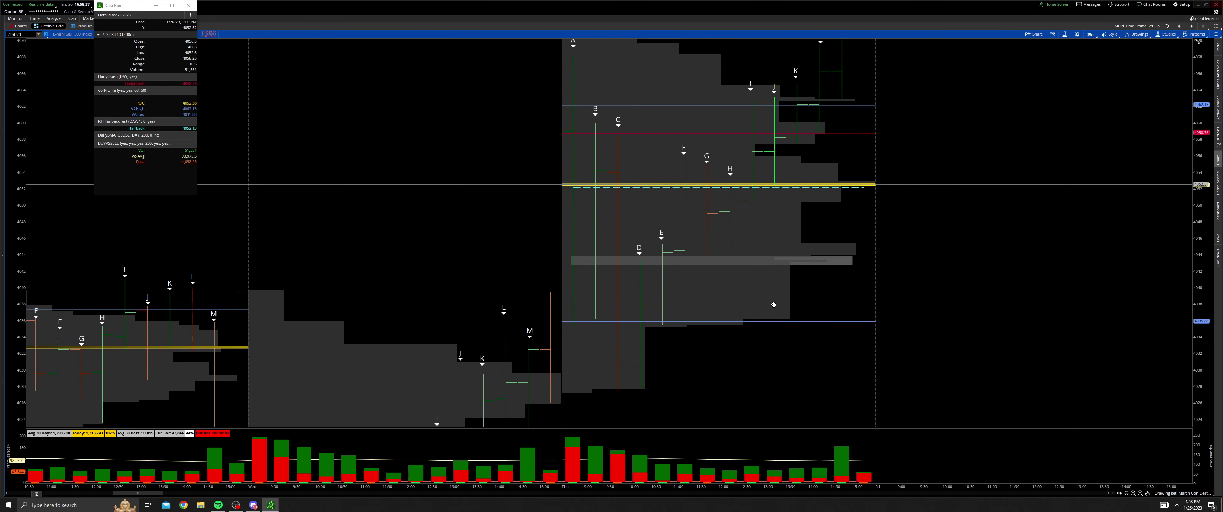
# - Remove the thin rectangle drawn at the D period high on the 1/26 profile
pyautogui.middleClick(794, 275)
pyautogui.click(796, 276)
pyautogui.moveTo(802, 284); pyautogui.dragTo(825, 303)
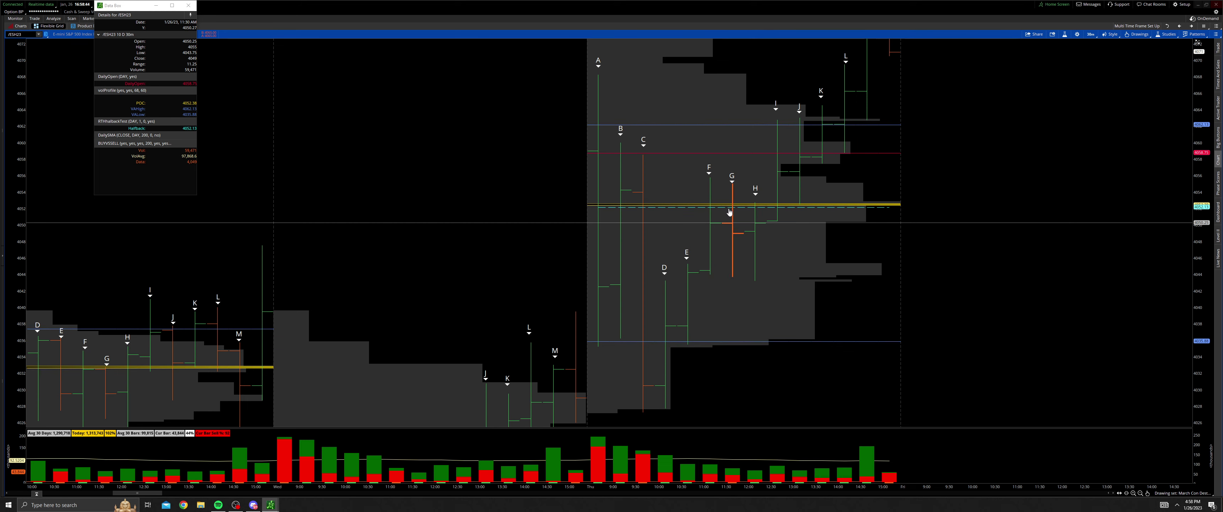
pyautogui.scroll(-1, 902, 247)
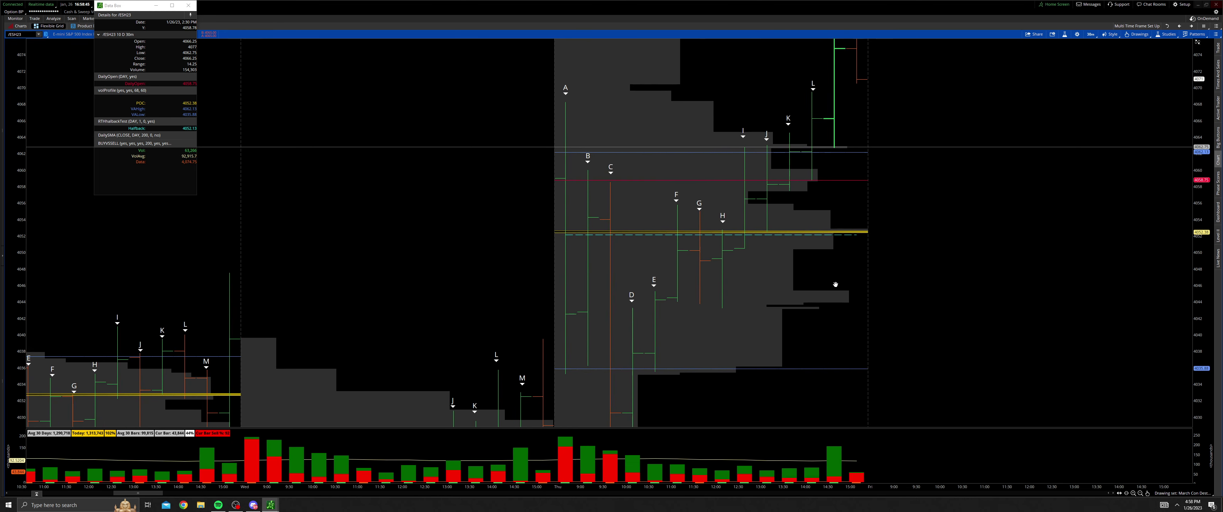
pyautogui.moveTo(1037, 294); pyautogui.dragTo(903, 216)
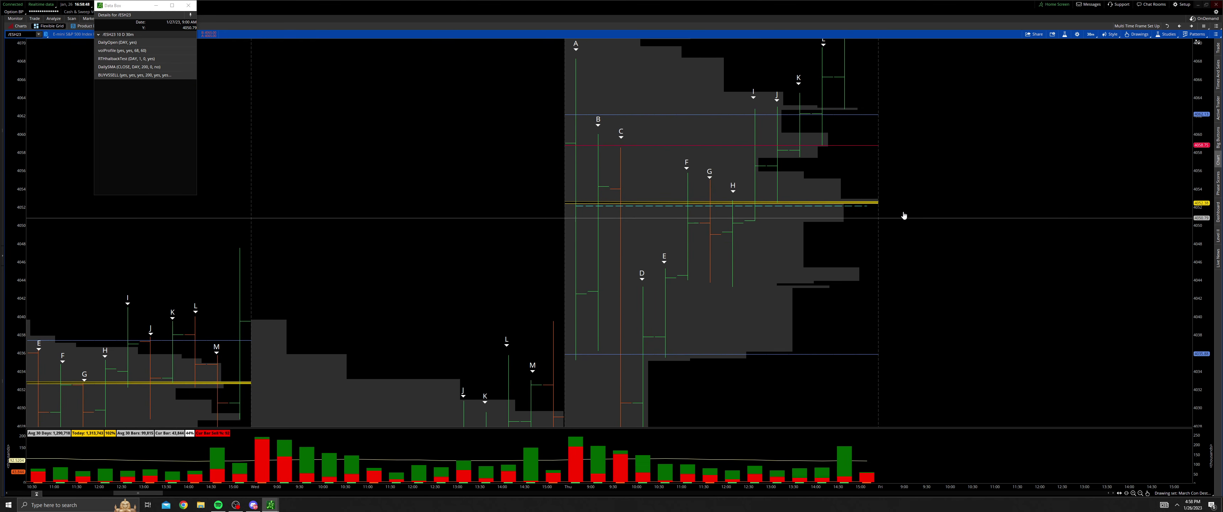
# - Place a right-extending price level at 4027.25 on the 1/26 session low in the C period
pyautogui.click(1140, 492)
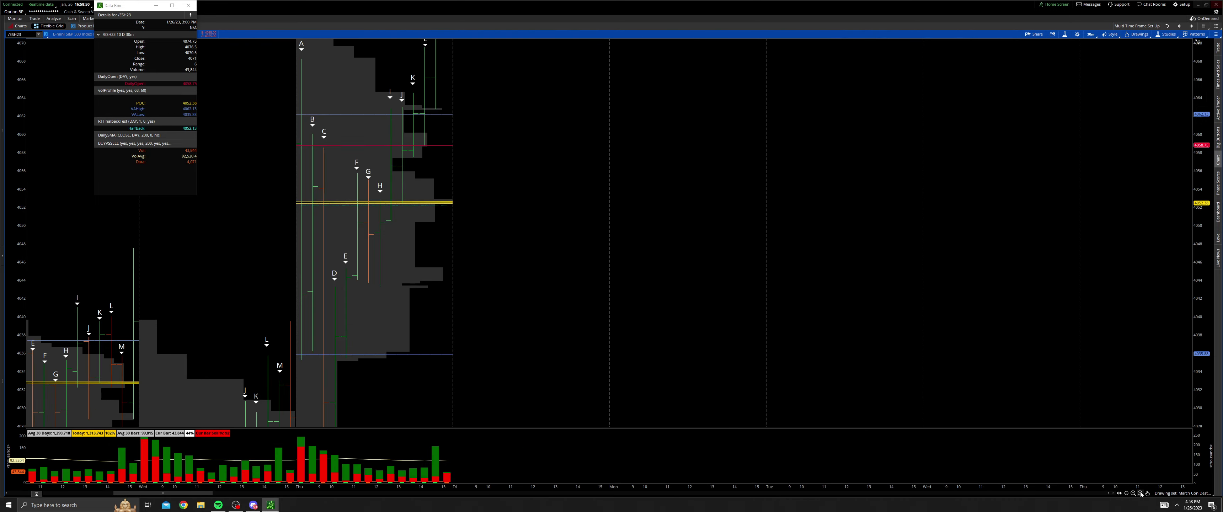
pyautogui.moveTo(877, 327); pyautogui.dragTo(994, 344)
pyautogui.moveTo(789, 285); pyautogui.dragTo(860, 290)
pyautogui.moveTo(669, 384)
pyautogui.mouseDown()
pyautogui.moveTo(729, 292)
pyautogui.moveTo(852, 282)
pyautogui.mouseUp()
pyautogui.middleClick(786, 280)
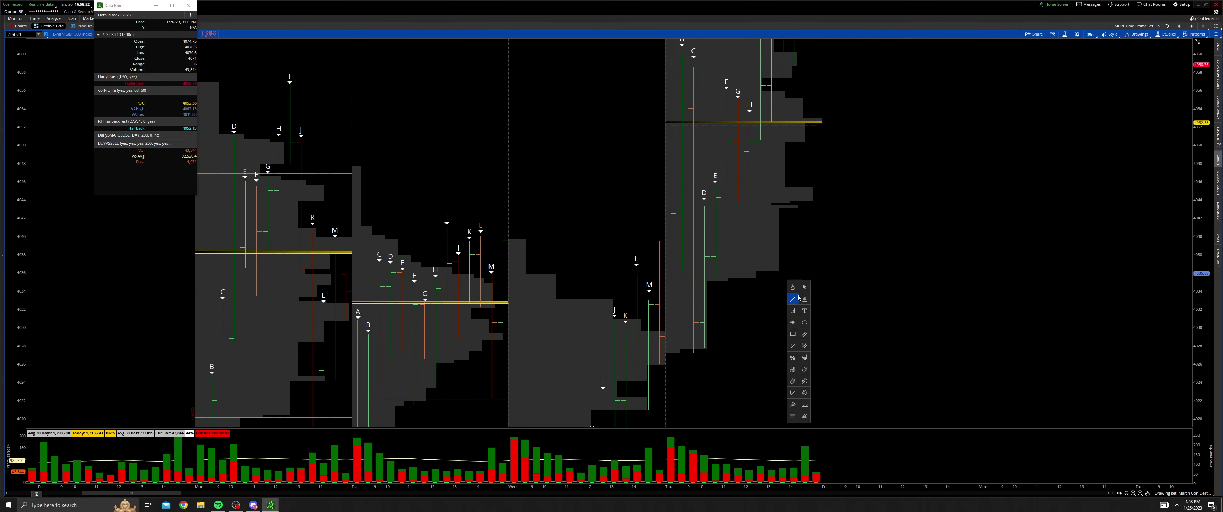
pyautogui.click(803, 300)
pyautogui.click(664, 352)
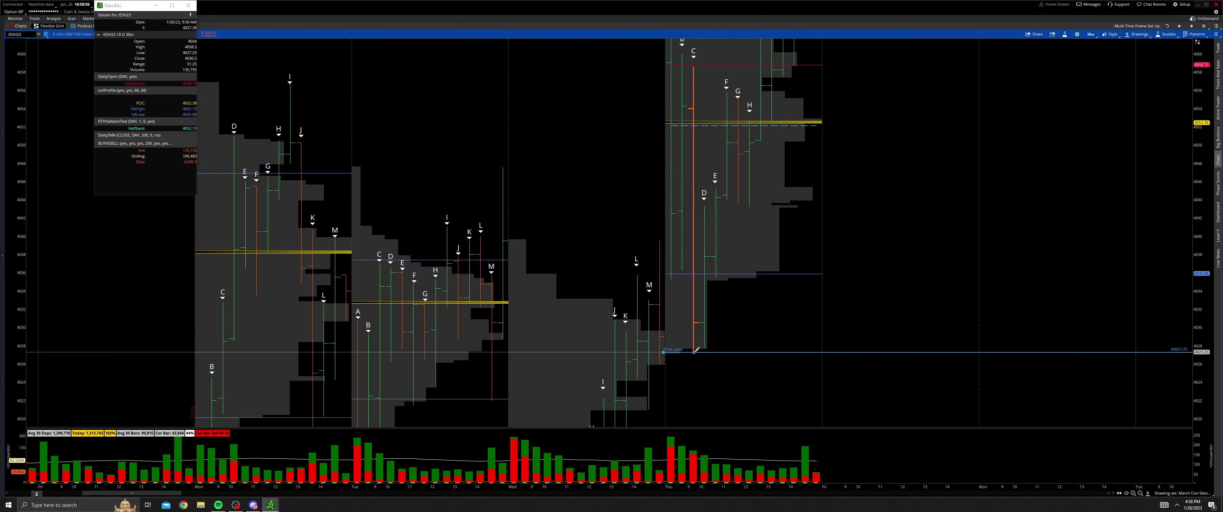
# - Name the price level at the 1/26 session low "LOD 1/26/23" and color it green
pyautogui.rightClick(696, 350)
pyautogui.click(722, 350)
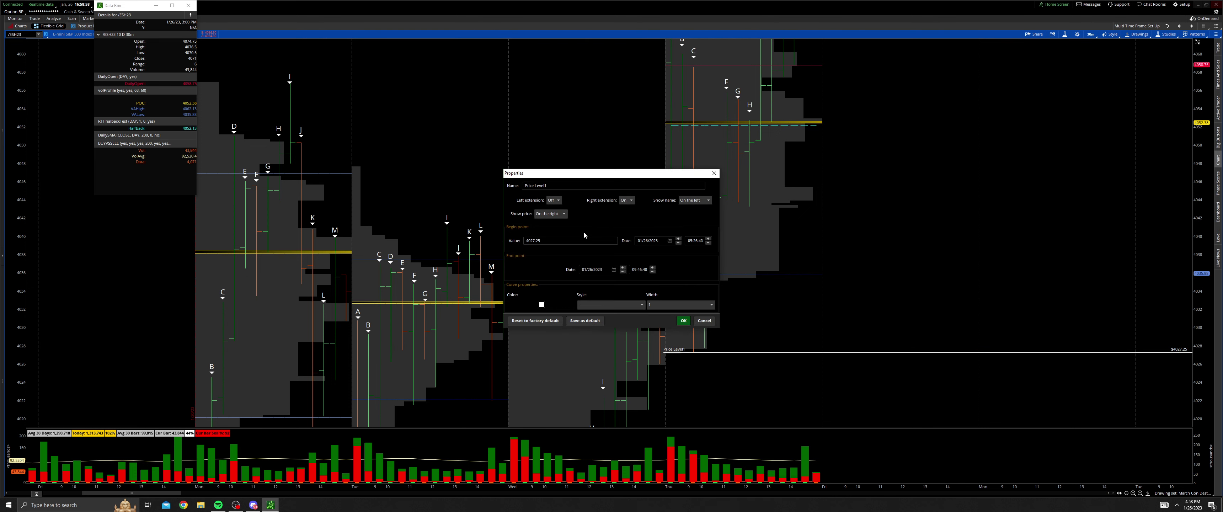
pyautogui.moveTo(560, 186); pyautogui.dragTo(499, 187)
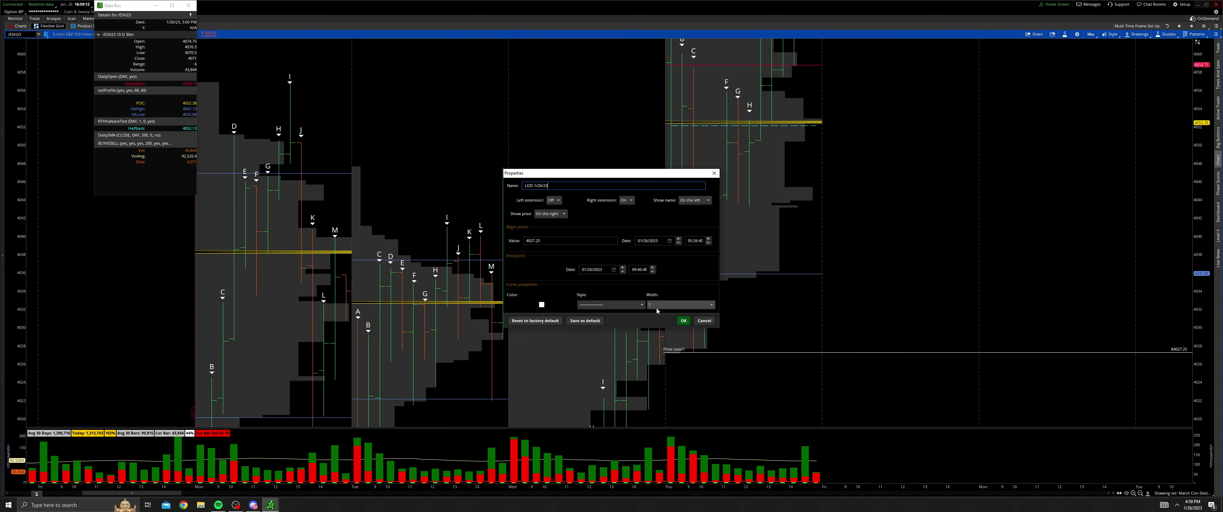
pyautogui.click(541, 304)
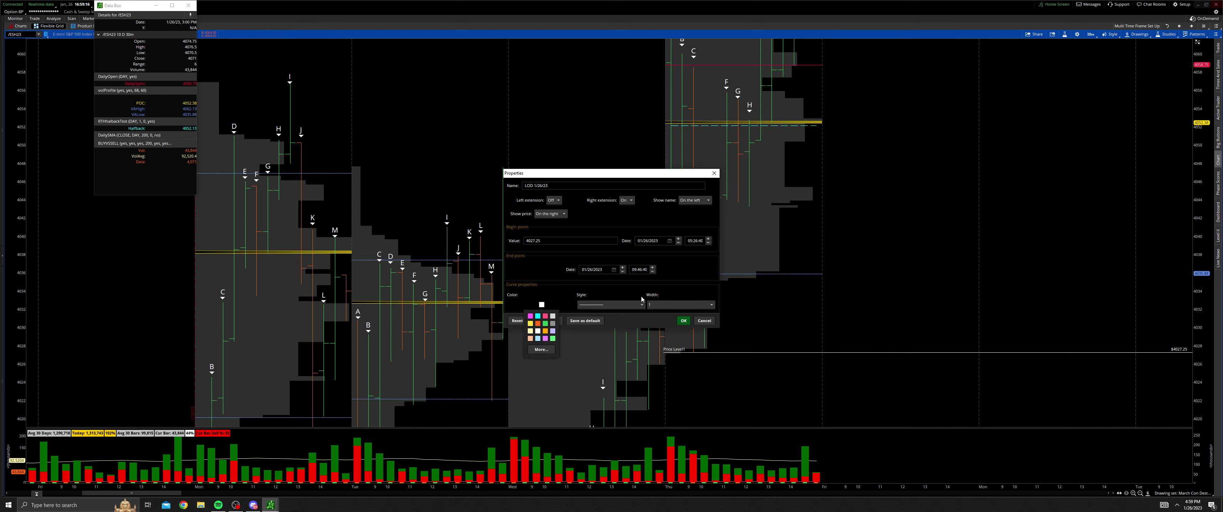
pyautogui.click(545, 323)
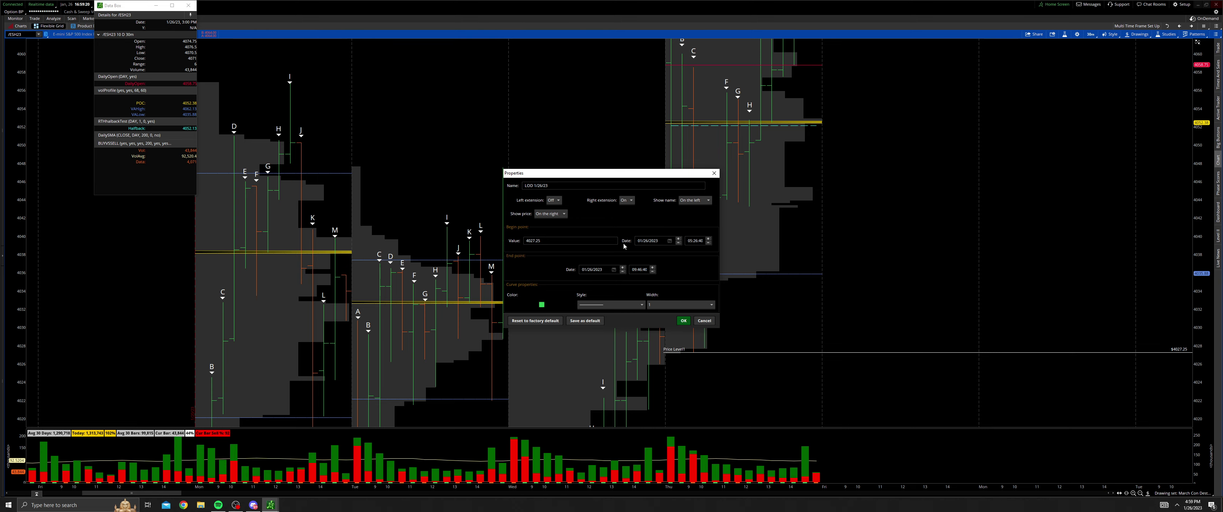
pyautogui.click(684, 321)
# - Place a right-extending price level at 4043.25 on the H period low of the 1/26 profile
pyautogui.moveTo(786, 306); pyautogui.dragTo(732, 260)
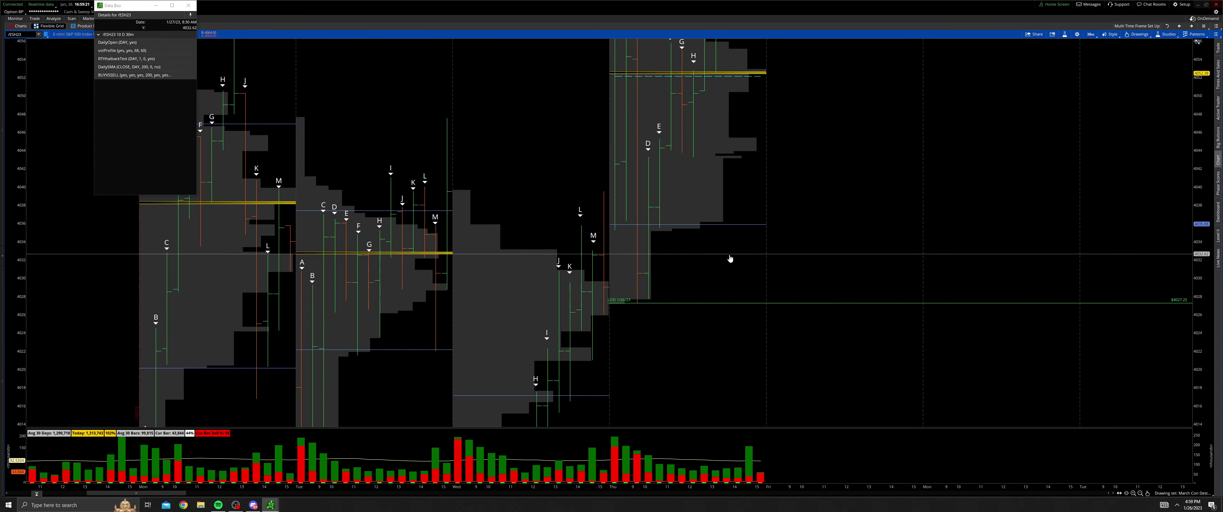
pyautogui.moveTo(806, 239); pyautogui.dragTo(841, 357)
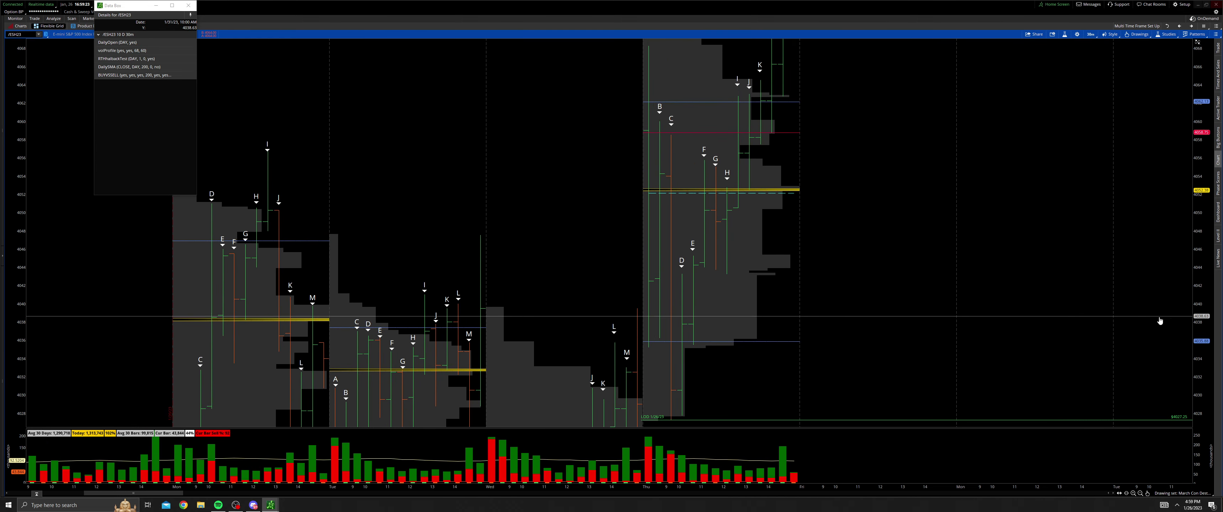
pyautogui.moveTo(1195, 326)
pyautogui.mouseDown()
pyautogui.moveTo(1195, 374)
pyautogui.moveTo(1201, 341)
pyautogui.mouseUp()
pyautogui.moveTo(917, 341); pyautogui.dragTo(883, 390)
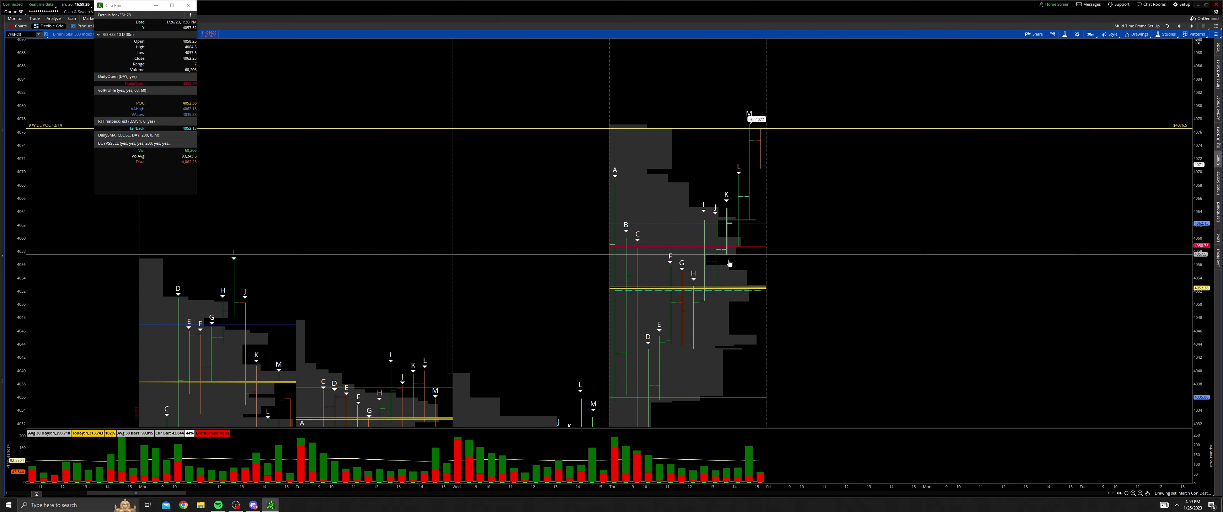
pyautogui.middleClick(744, 262)
pyautogui.click(761, 293)
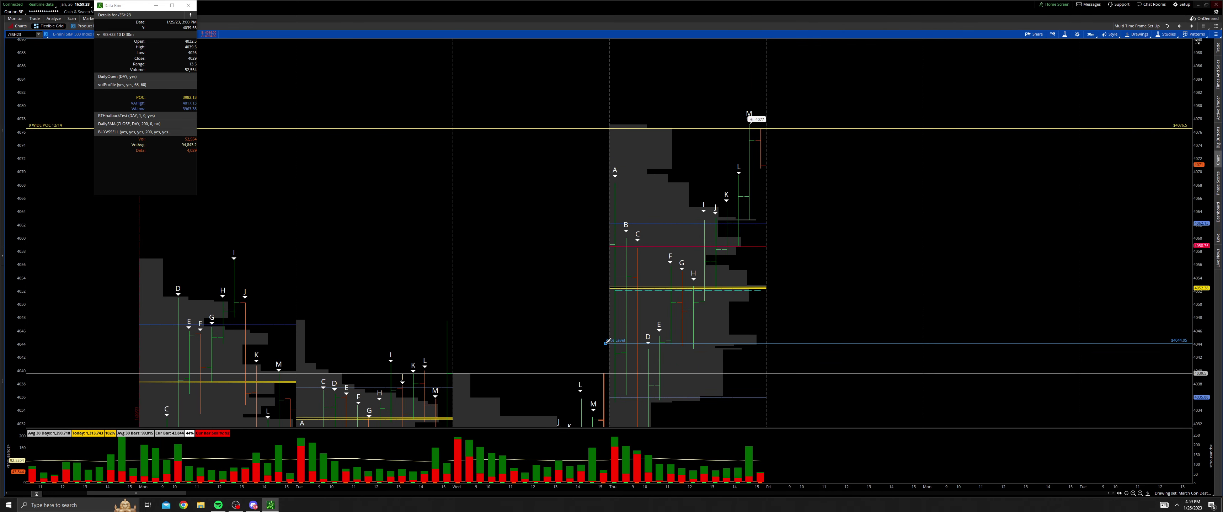
pyautogui.click(688, 363)
pyautogui.moveTo(691, 360); pyautogui.dragTo(697, 346)
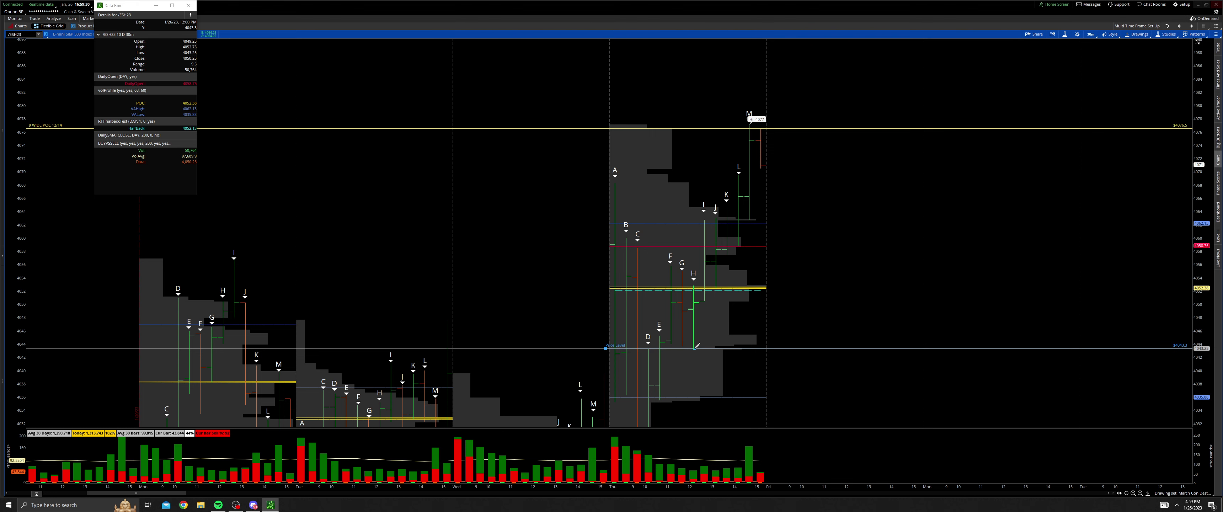
pyautogui.click(694, 348)
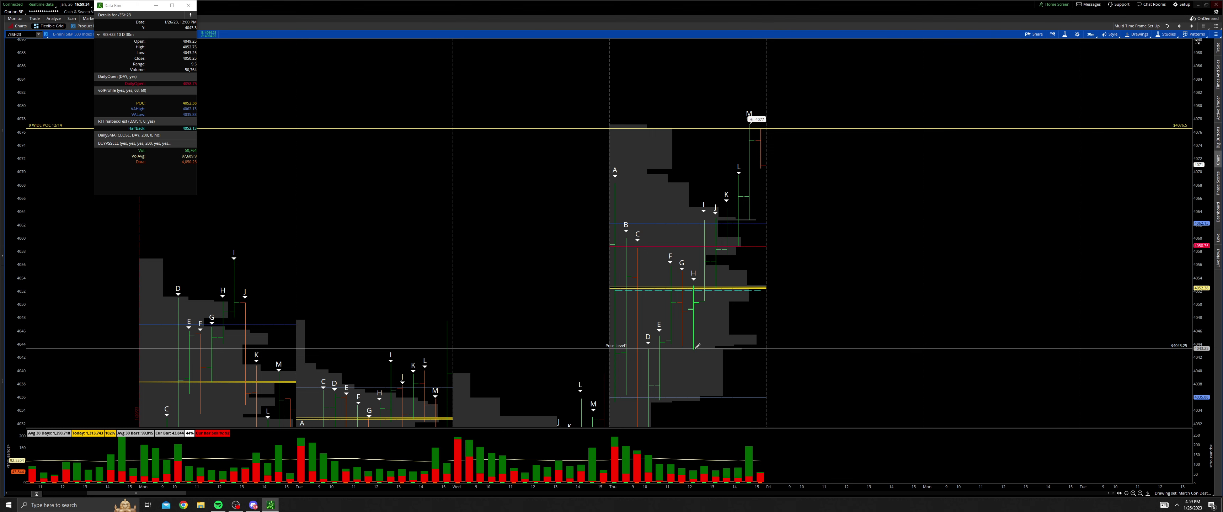
# - Give the H period low price level a short-dashed style, green color and a name dated 1/26/23
pyautogui.rightClick(697, 346)
pyautogui.click(710, 357)
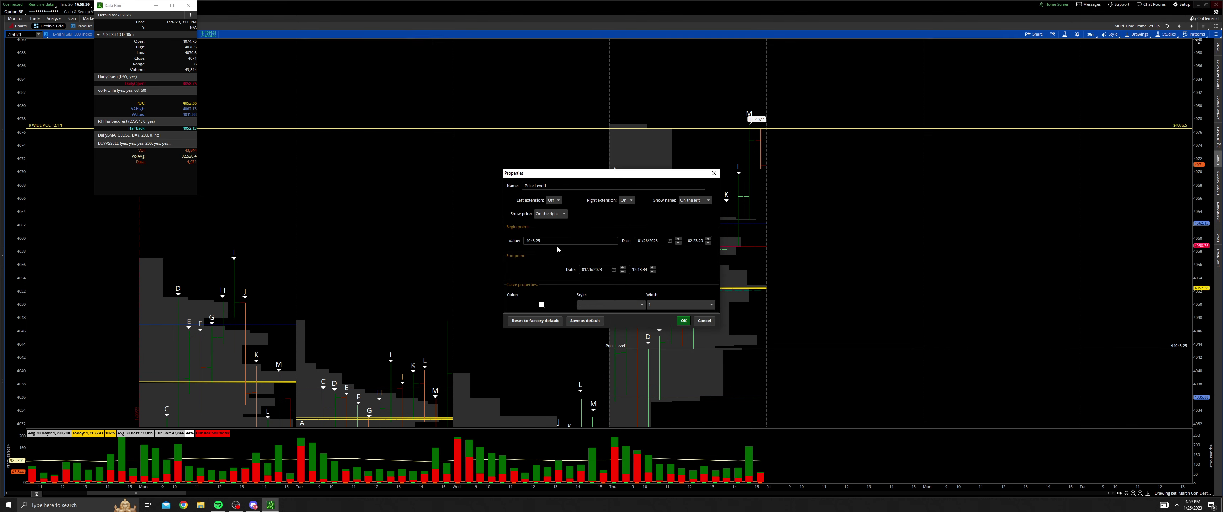
pyautogui.click(601, 304)
pyautogui.click(624, 333)
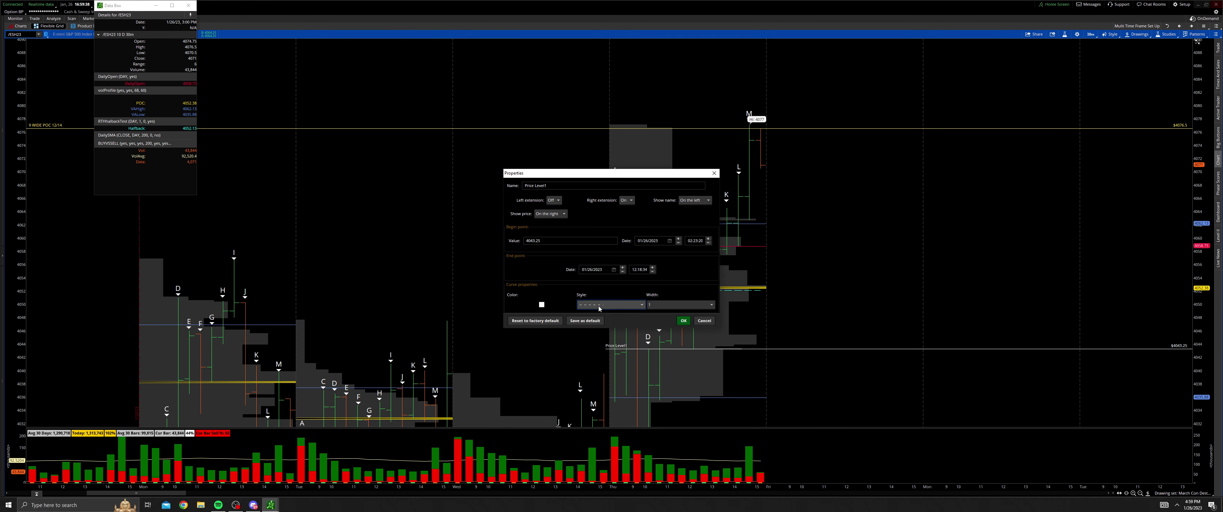
pyautogui.click(610, 304)
pyautogui.click(541, 305)
pyautogui.click(545, 324)
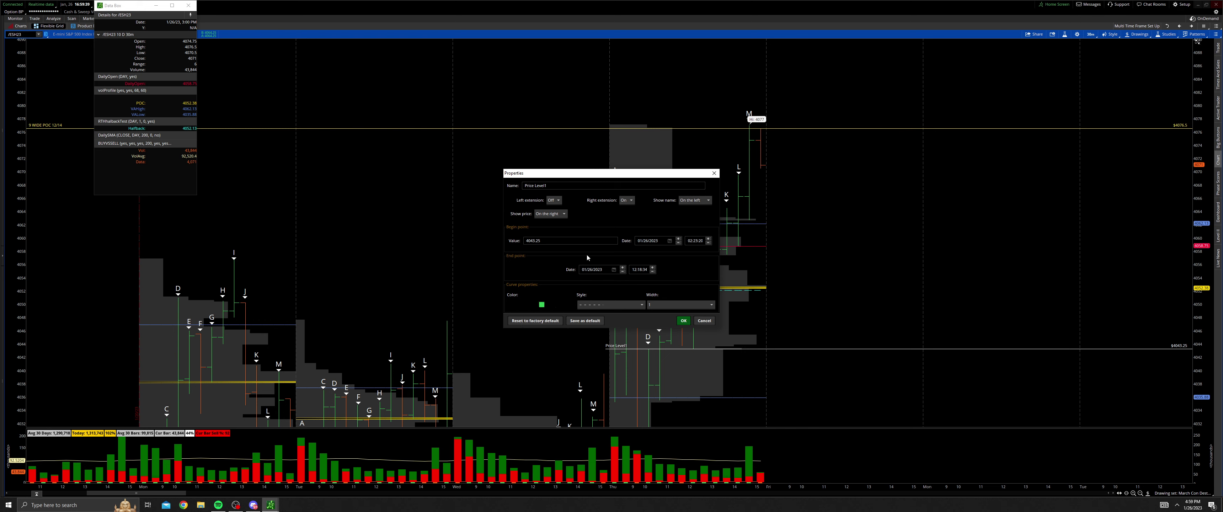
pyautogui.moveTo(549, 185); pyautogui.dragTo(502, 175)
pyautogui.click(689, 322)
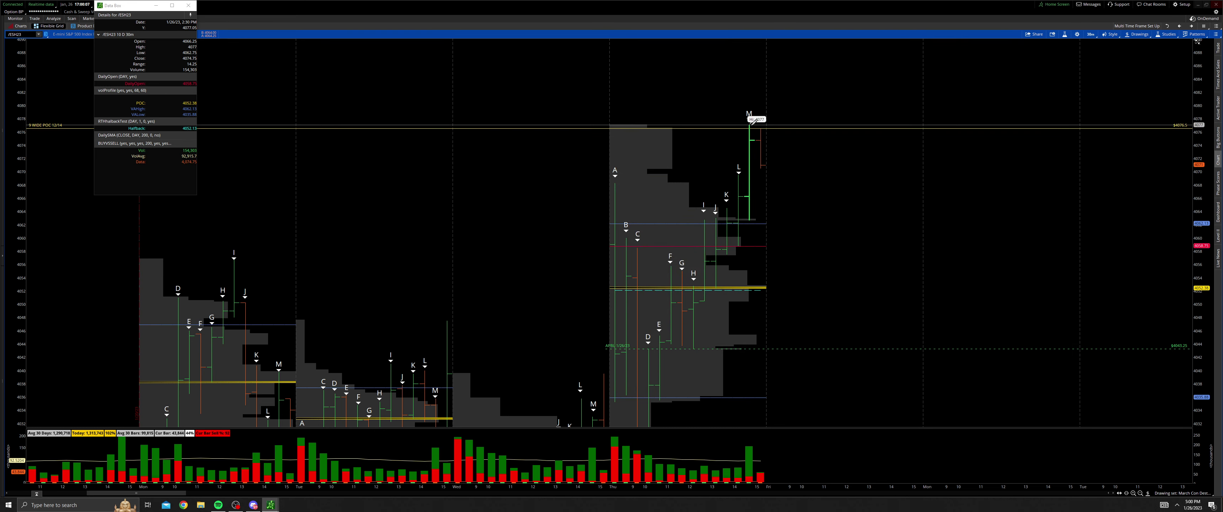
# - Delete the yellow 12/14 POC price level near the M period high
pyautogui.middleClick(765, 138)
pyautogui.moveTo(765, 139); pyautogui.dragTo(783, 205)
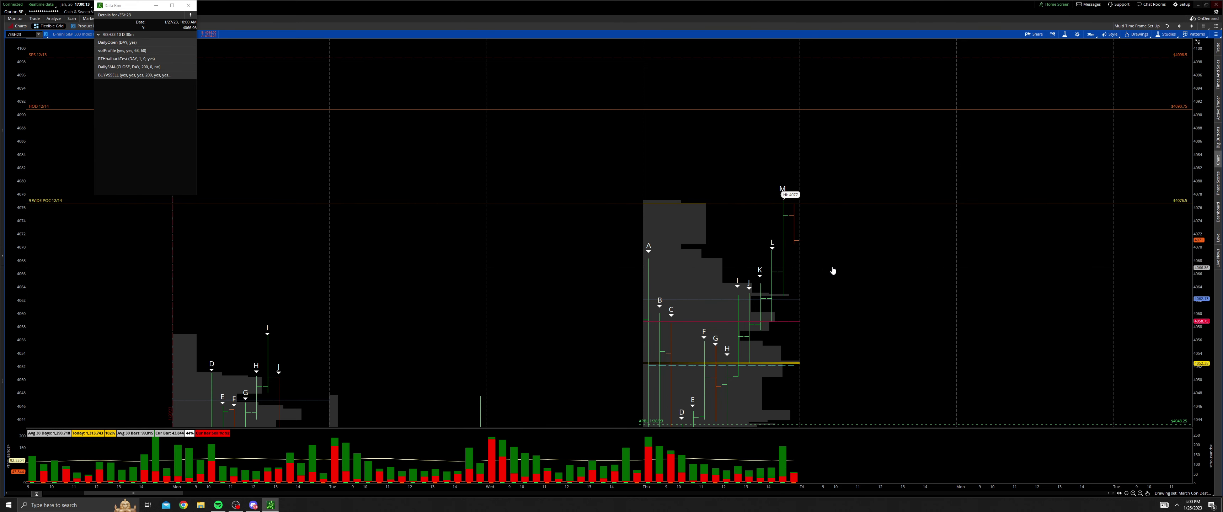
pyautogui.moveTo(804, 241); pyautogui.dragTo(825, 271)
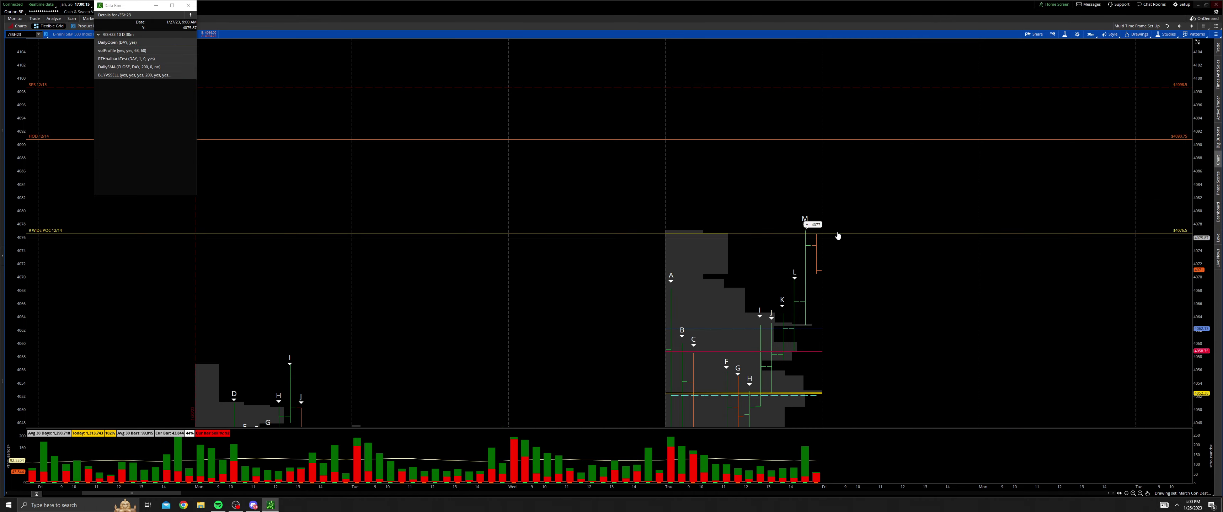
pyautogui.doubleClick(805, 234)
pyautogui.click(704, 320)
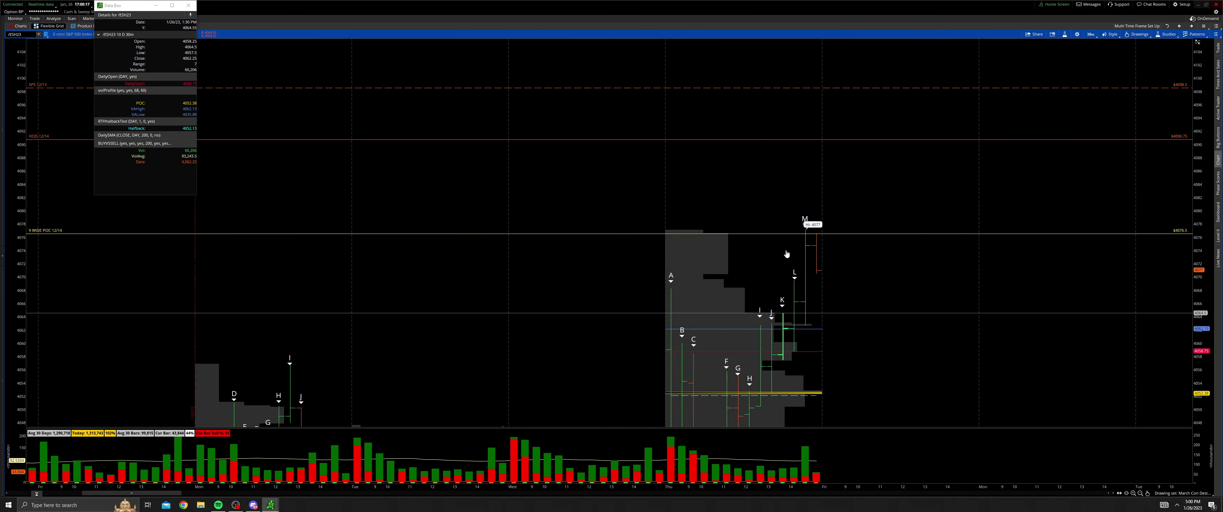
pyautogui.click(799, 234)
pyautogui.press('Delete')
# - Place a right-extending price level at 4077 on the M period high of the 1/26 session
pyautogui.middleClick(802, 236)
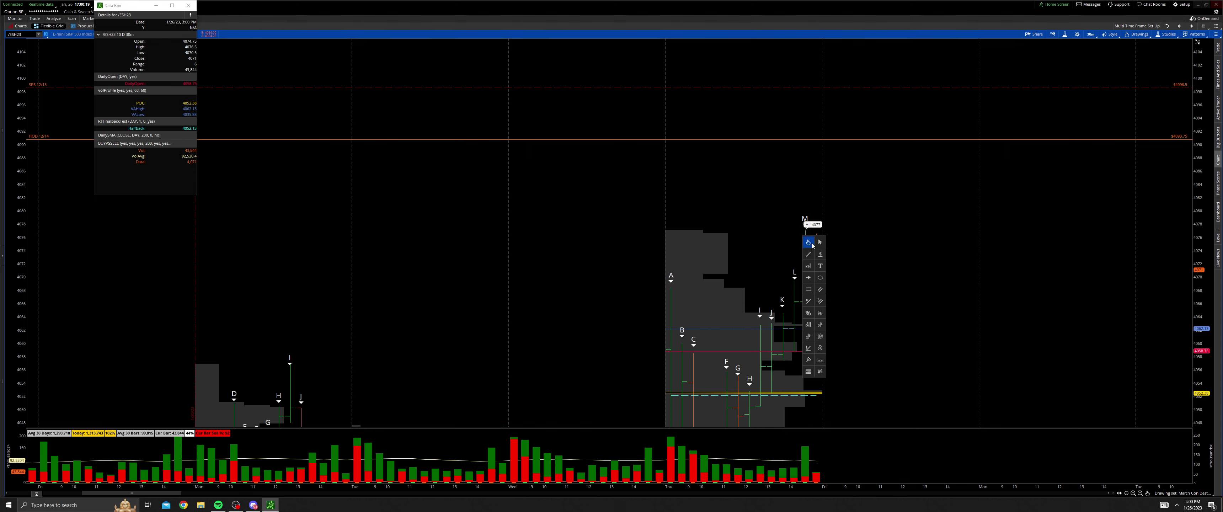
pyautogui.click(820, 253)
pyautogui.click(814, 233)
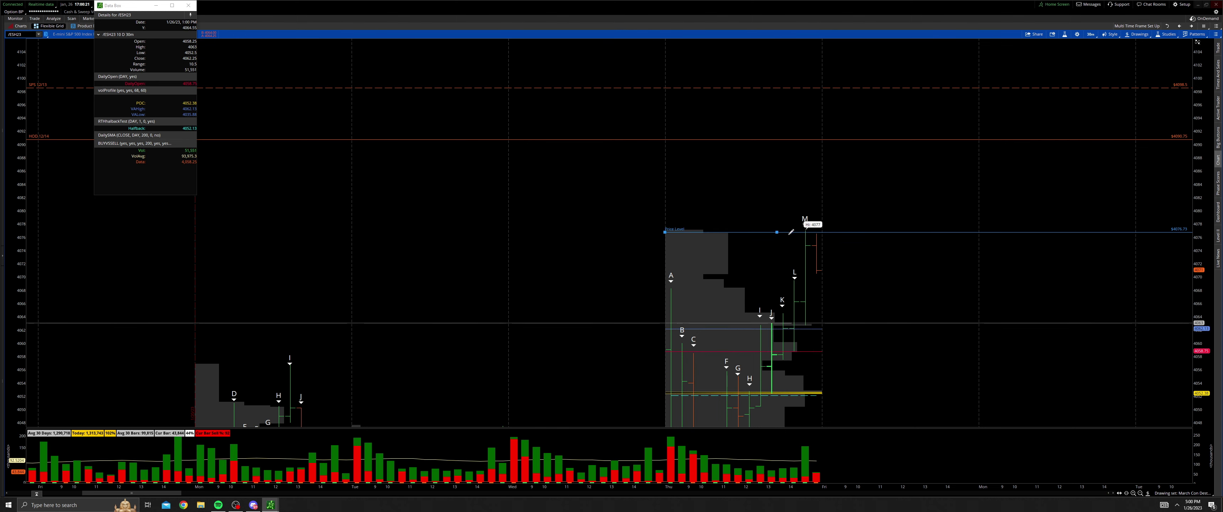
pyautogui.moveTo(813, 233); pyautogui.dragTo(807, 228)
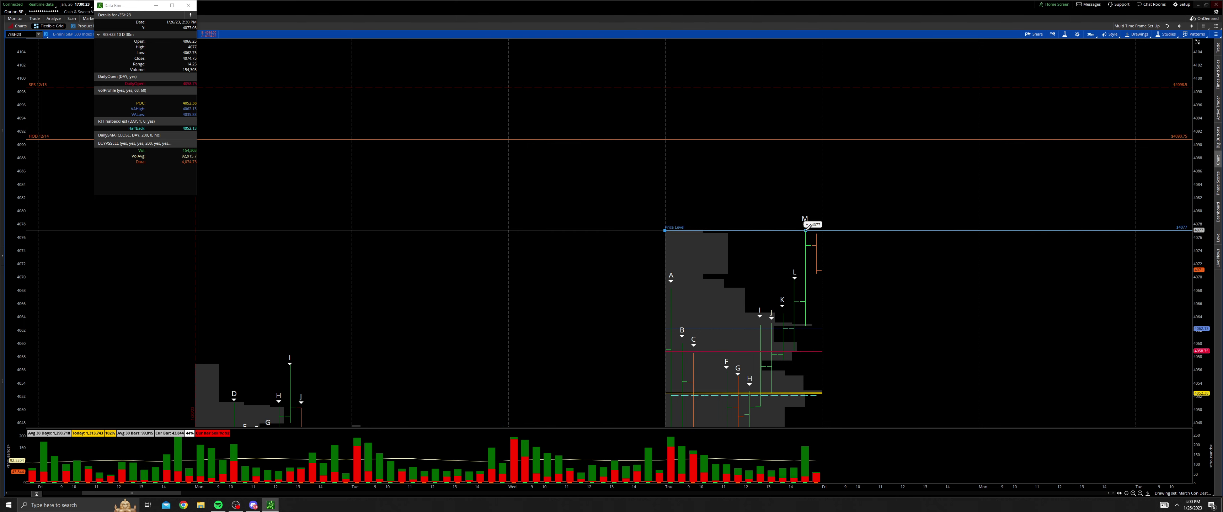
# - Name the price level at the session high "HOD 1/26/23" and color it green
pyautogui.rightClick(806, 229)
pyautogui.click(829, 237)
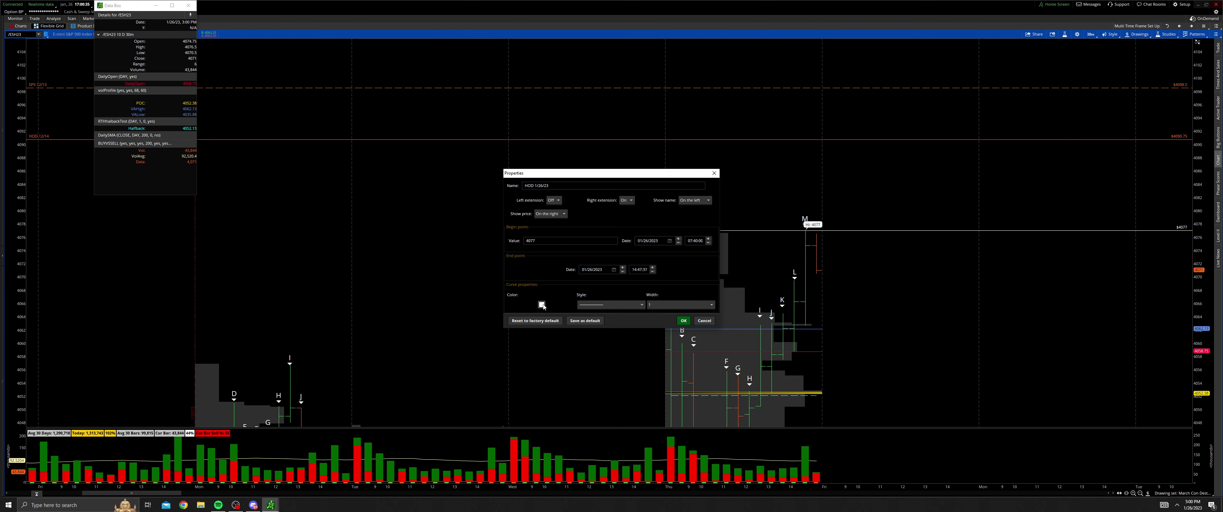
pyautogui.click(542, 304)
pyautogui.click(545, 318)
pyautogui.click(684, 318)
# - Recolor the HOD 1/26/23 price level orange-red
pyautogui.rightClick(811, 232)
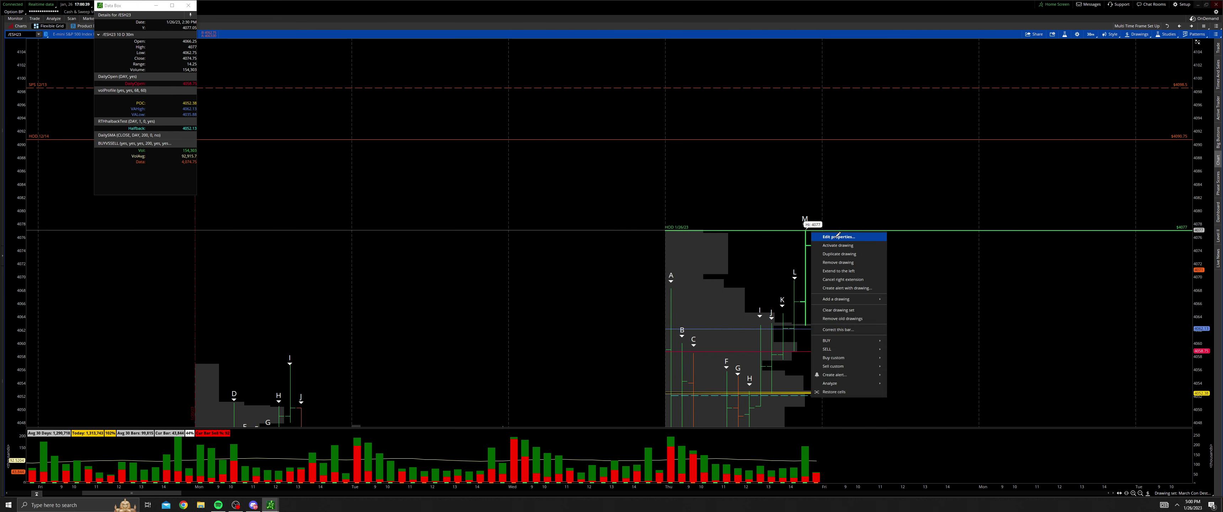
pyautogui.click(838, 236)
pyautogui.click(541, 304)
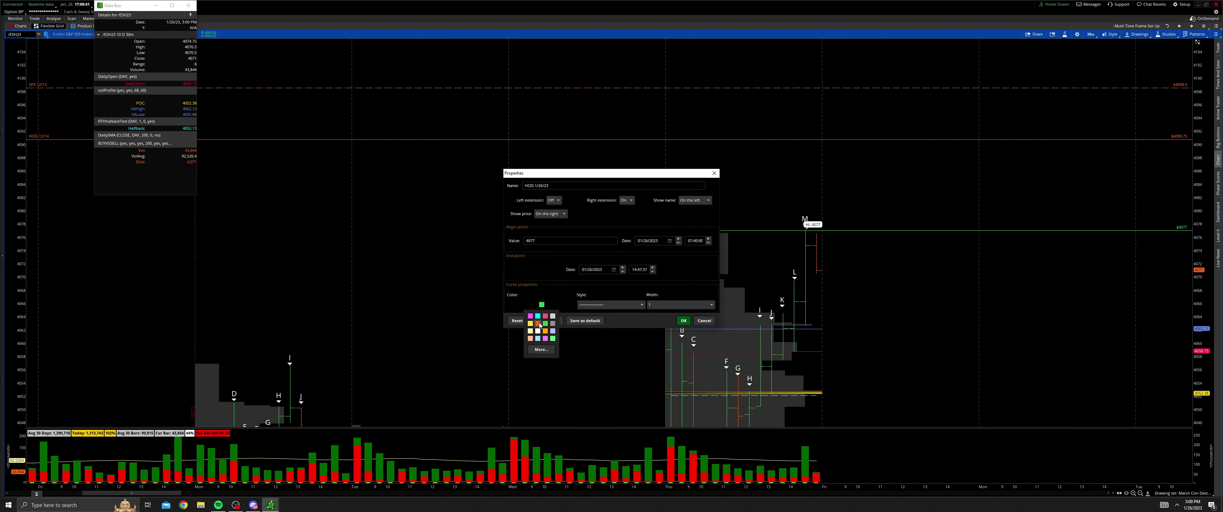
pyautogui.click(537, 325)
pyautogui.click(683, 322)
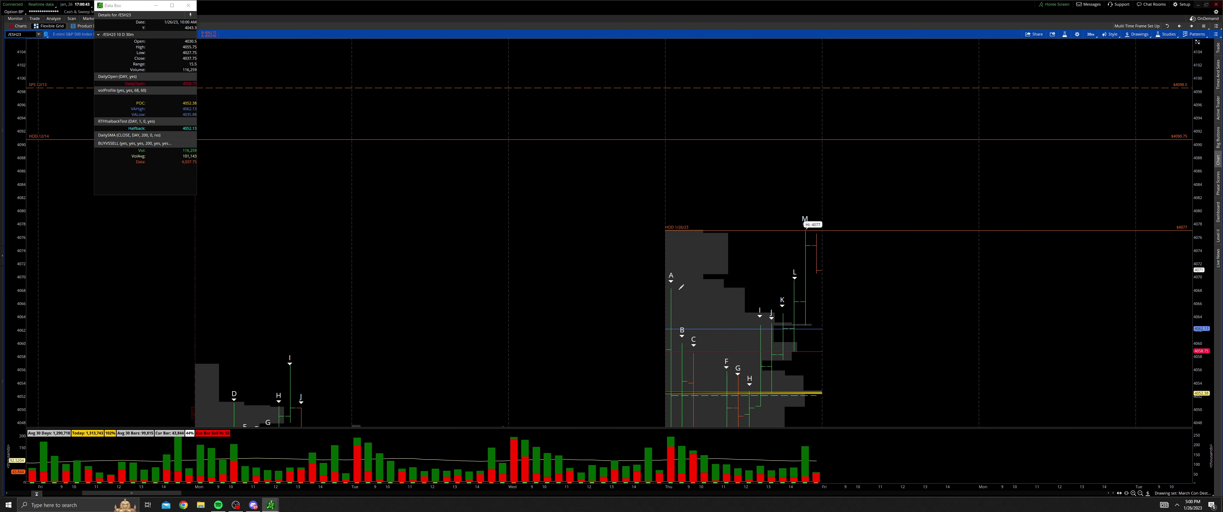
# - Place a price level across the A and L period highs and set its value to 4069.5
pyautogui.click(673, 279)
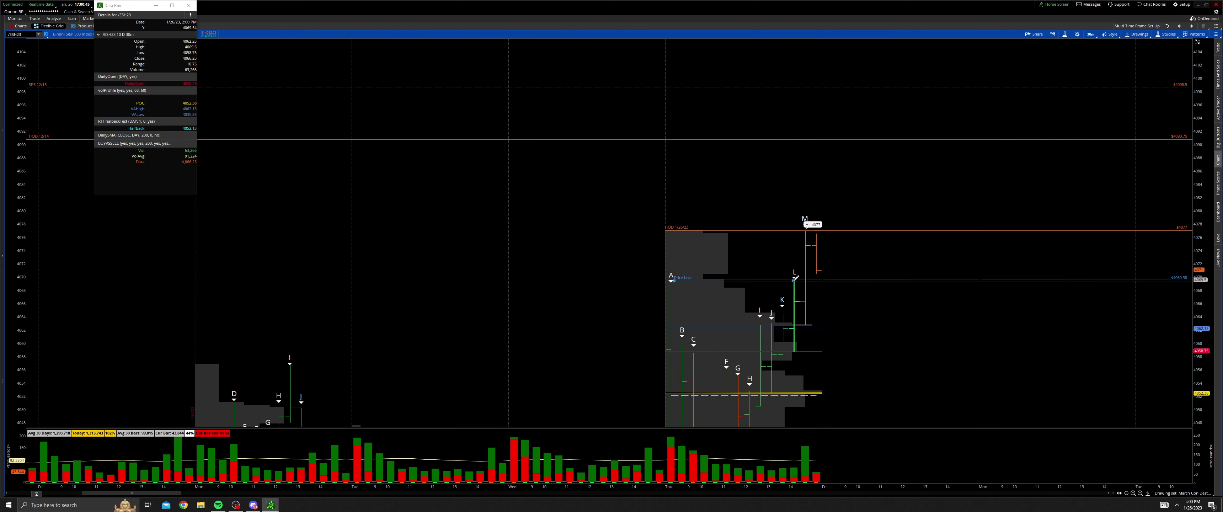
pyautogui.click(797, 278)
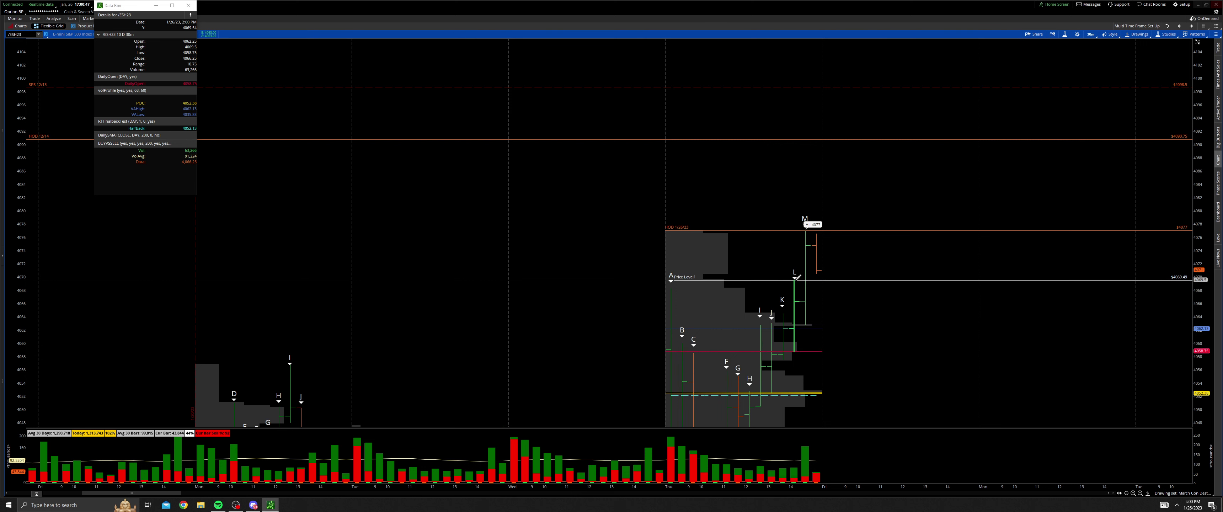
pyautogui.rightClick(795, 279)
pyautogui.click(817, 287)
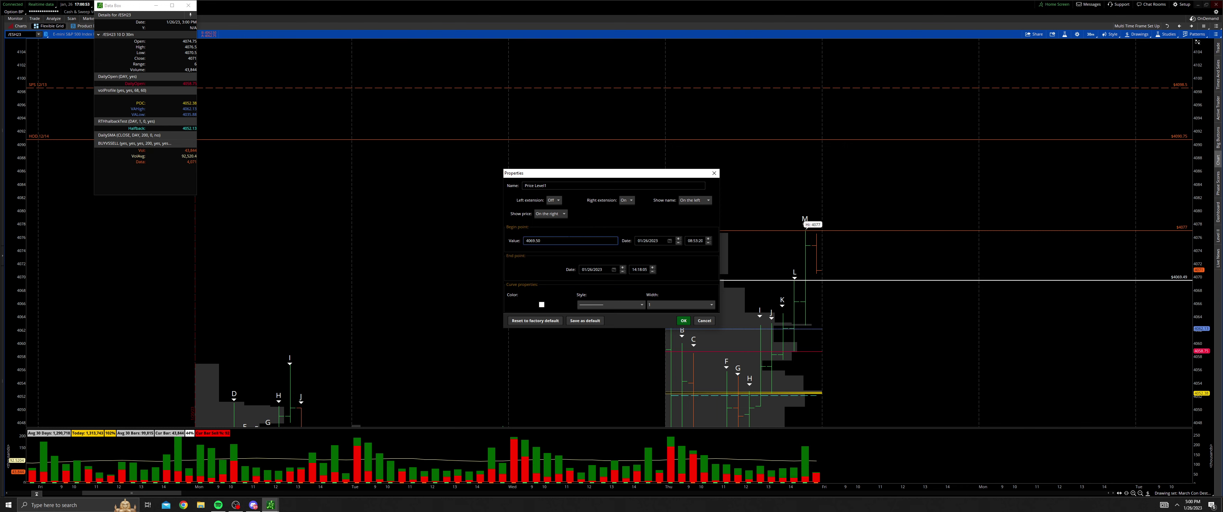
# - Give the 4069.5 price level a green color, long-dashed style and a name dated 1/26/23
pyautogui.click(541, 305)
pyautogui.click(545, 324)
pyautogui.click(612, 305)
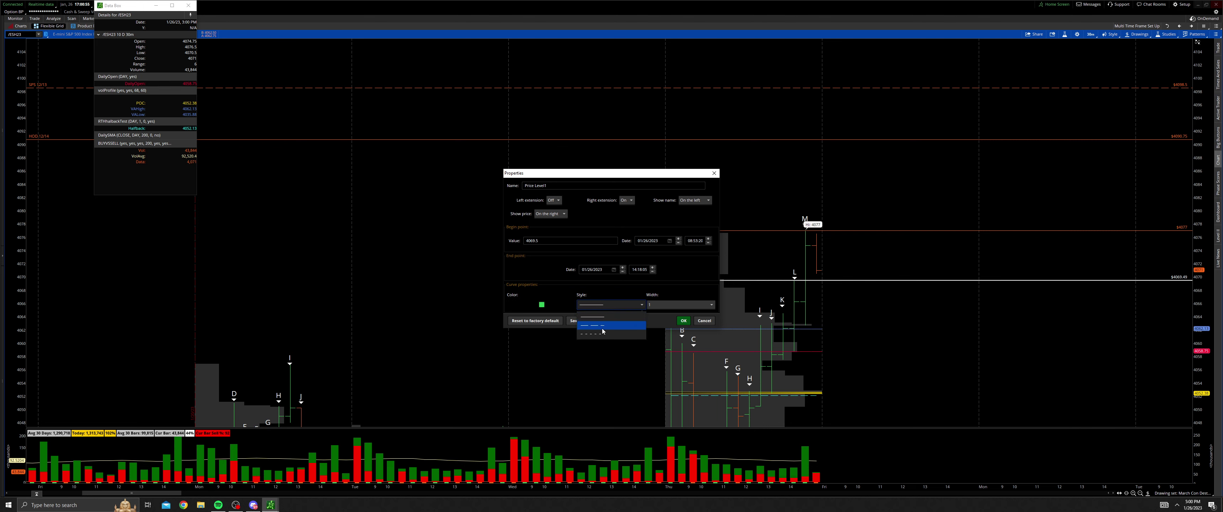
pyautogui.click(599, 323)
pyautogui.moveTo(553, 186); pyautogui.dragTo(485, 181)
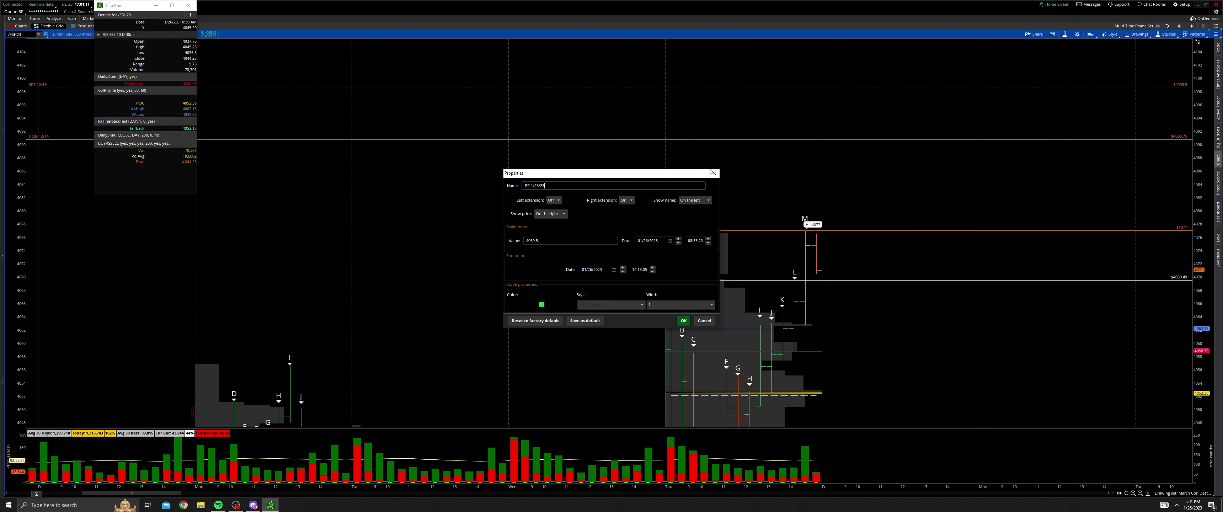
pyautogui.click(684, 320)
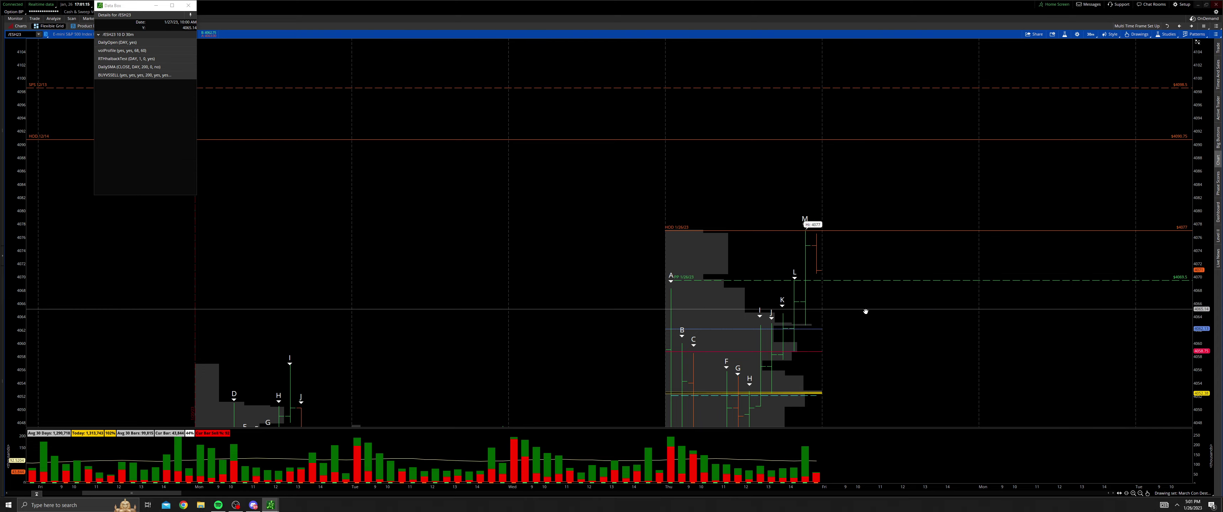
pyautogui.moveTo(786, 309); pyautogui.dragTo(734, 250)
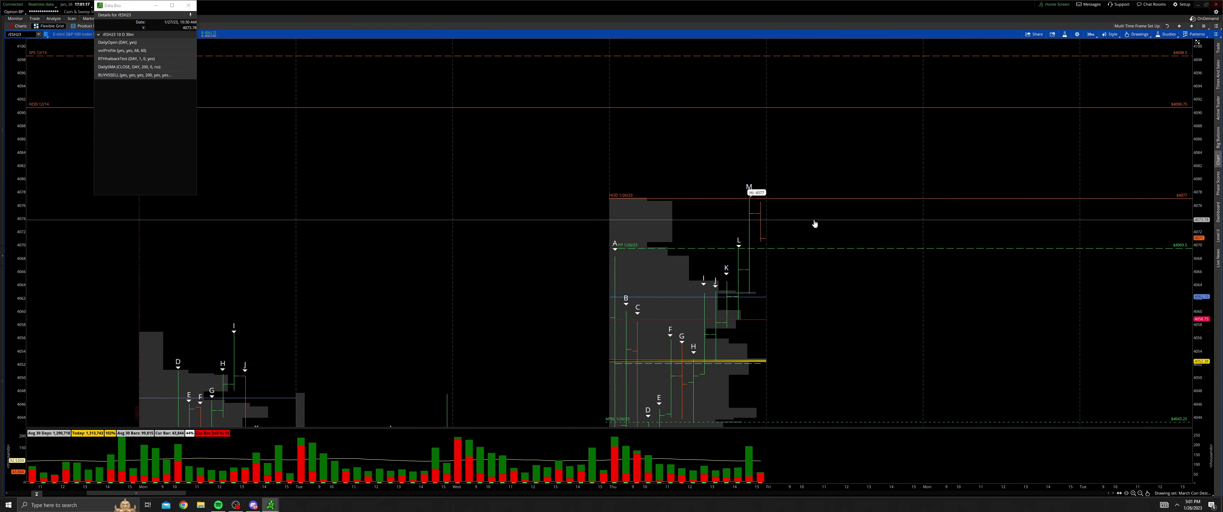
pyautogui.moveTo(765, 209); pyautogui.dragTo(743, 221)
pyautogui.moveTo(813, 270); pyautogui.dragTo(800, 303)
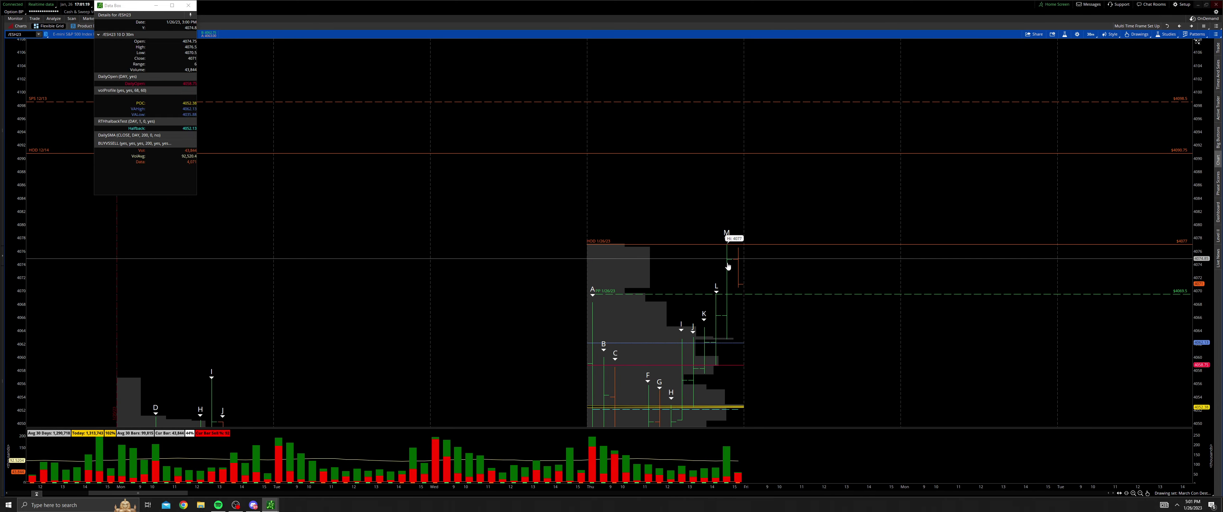
# - Examine the marked price levels above the 1/26 session high, up to the 12/13 high
pyautogui.moveTo(769, 265); pyautogui.dragTo(760, 276)
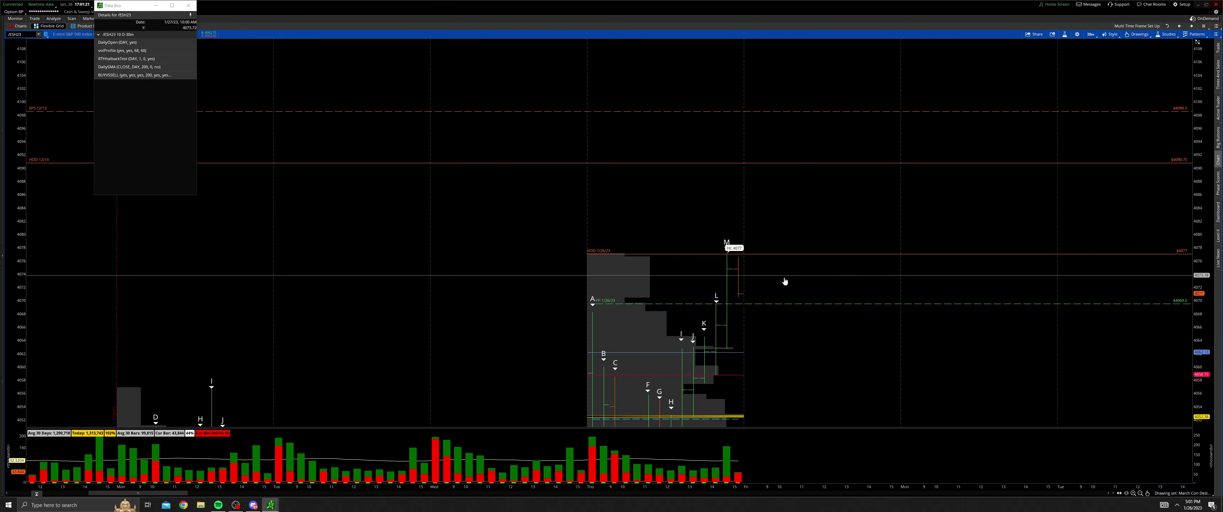
pyautogui.moveTo(740, 276); pyautogui.dragTo(728, 290)
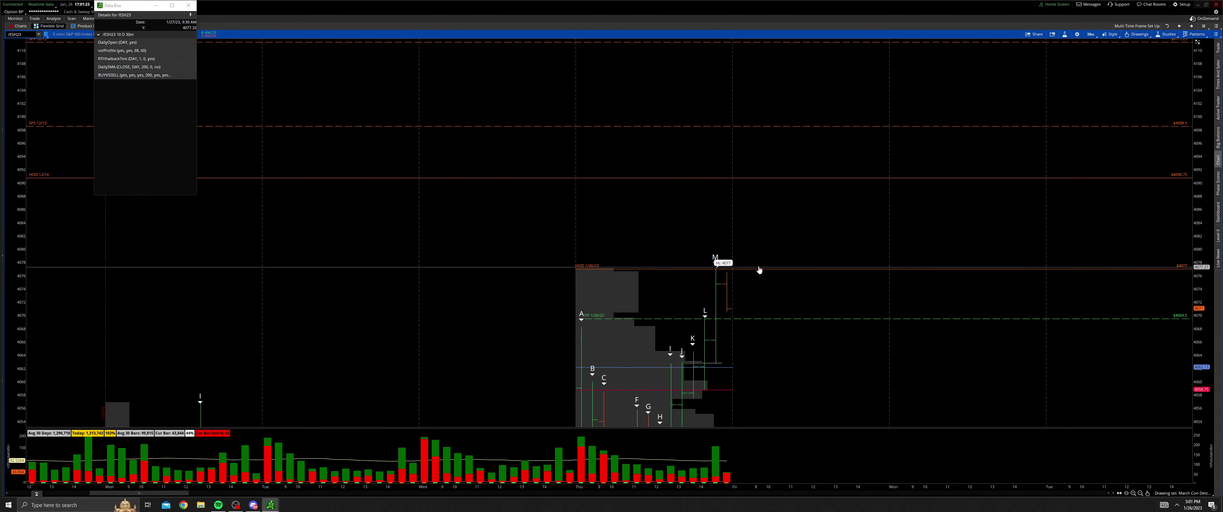
pyautogui.moveTo(766, 264); pyautogui.dragTo(769, 278)
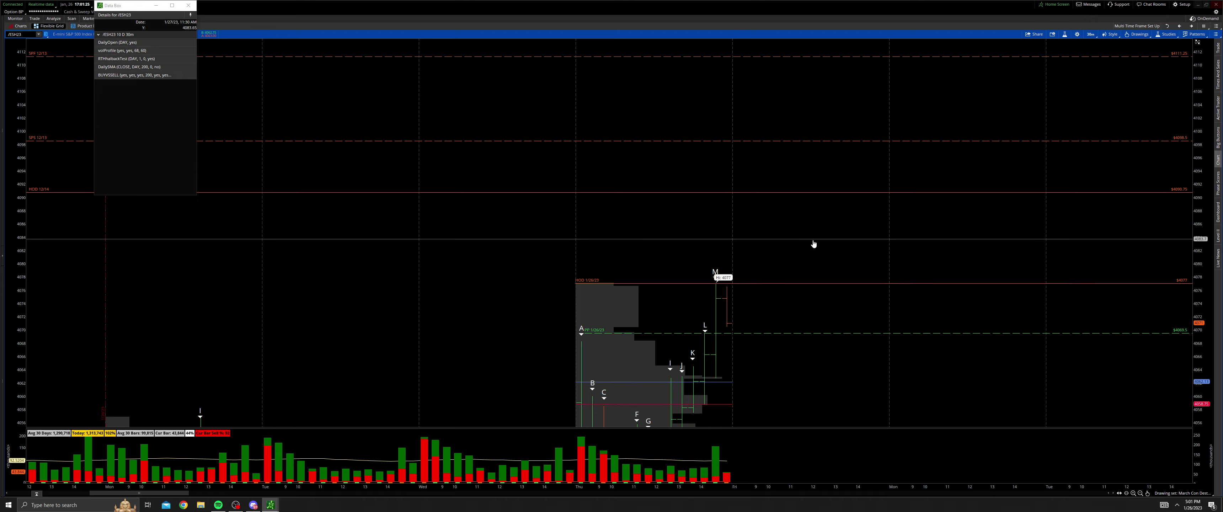
pyautogui.moveTo(764, 214); pyautogui.dragTo(801, 281)
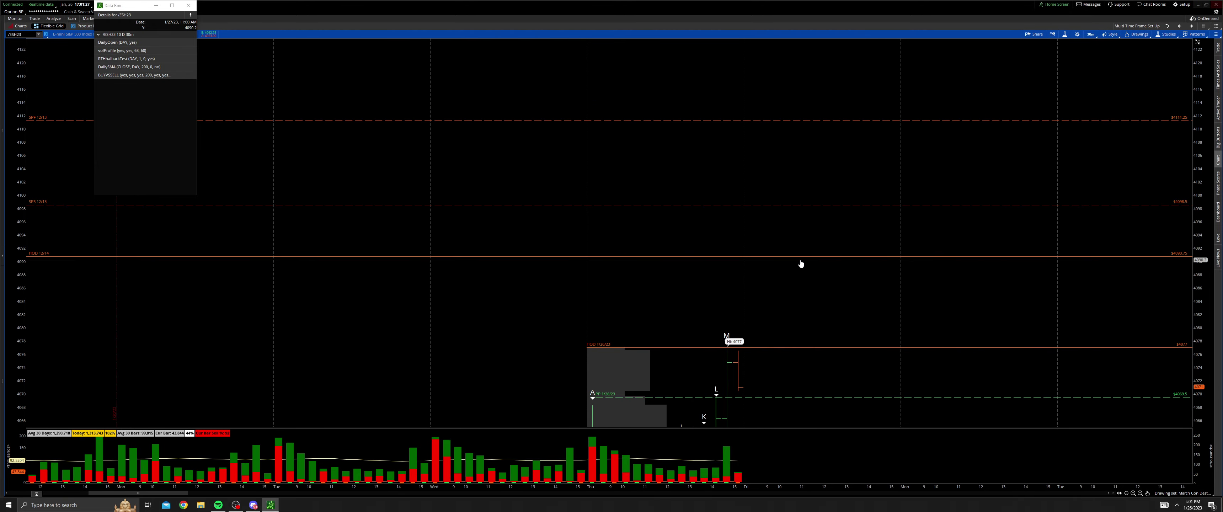
pyautogui.scroll(4, 807, 268)
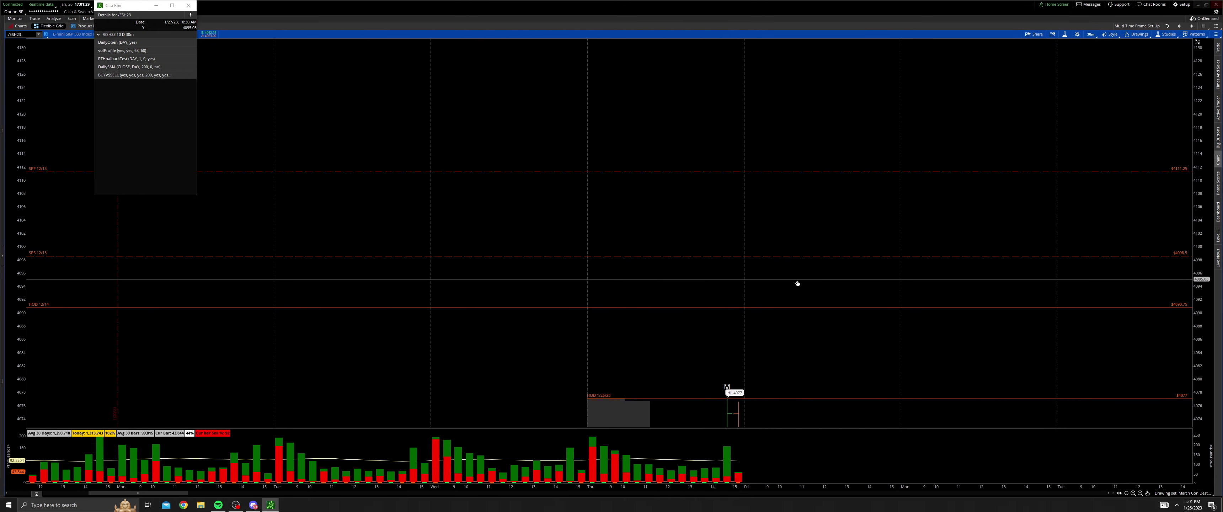
pyautogui.moveTo(851, 244); pyautogui.dragTo(851, 276)
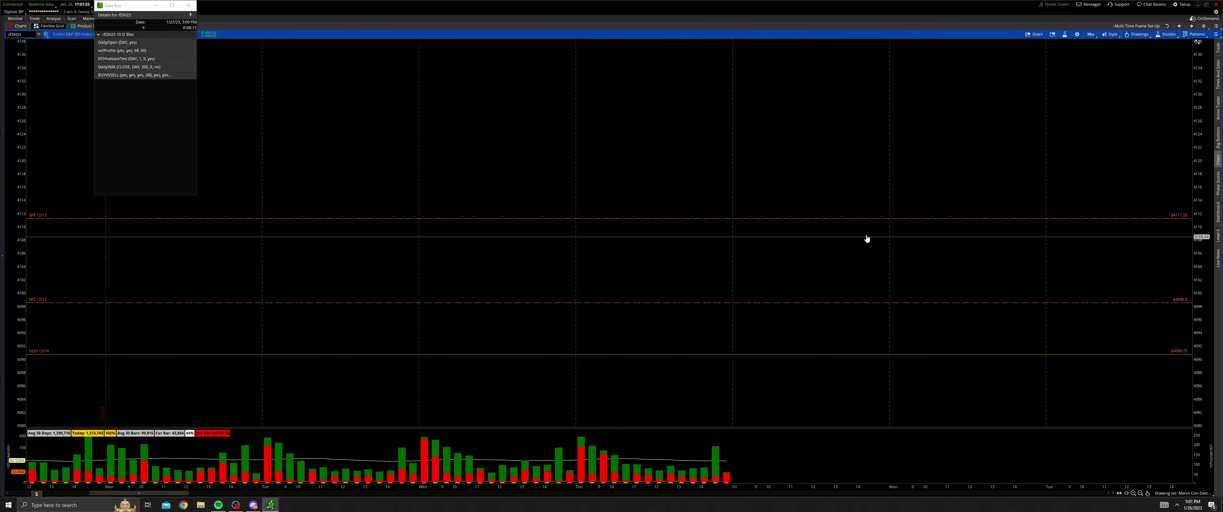
pyautogui.moveTo(965, 264); pyautogui.dragTo(1010, 298)
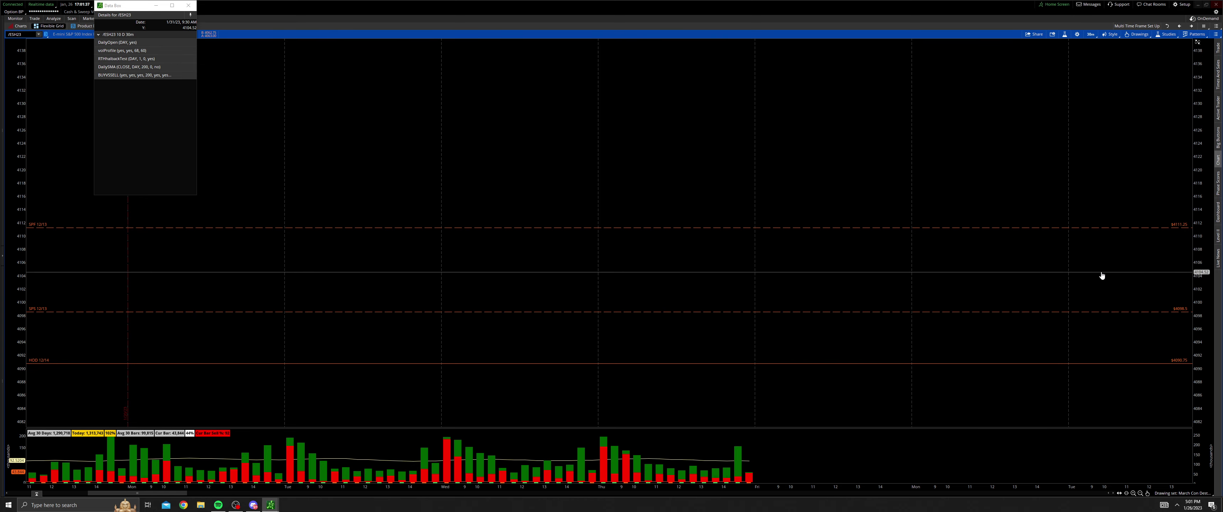
pyautogui.moveTo(1101, 273); pyautogui.dragTo(1079, 291)
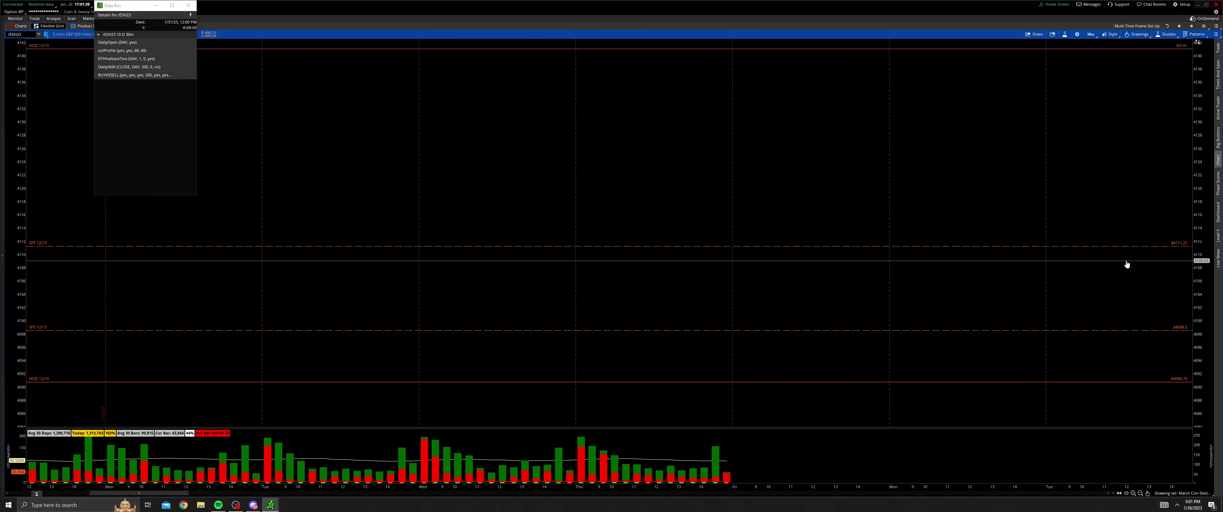
pyautogui.moveTo(1125, 262); pyautogui.dragTo(1127, 291)
pyautogui.moveTo(1116, 231); pyautogui.dragTo(1115, 296)
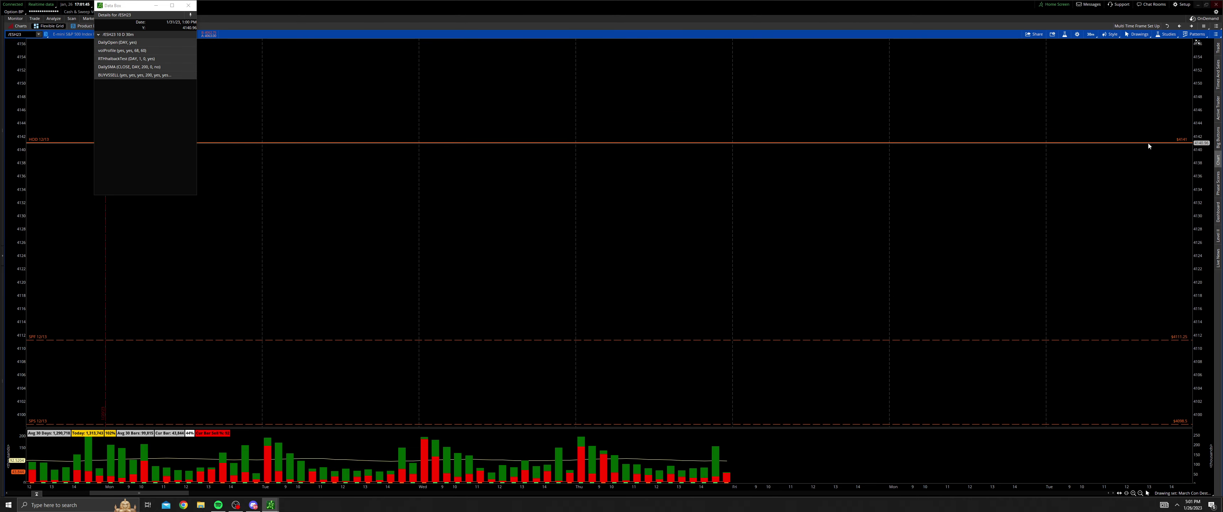
pyautogui.scroll(-5, 1149, 146)
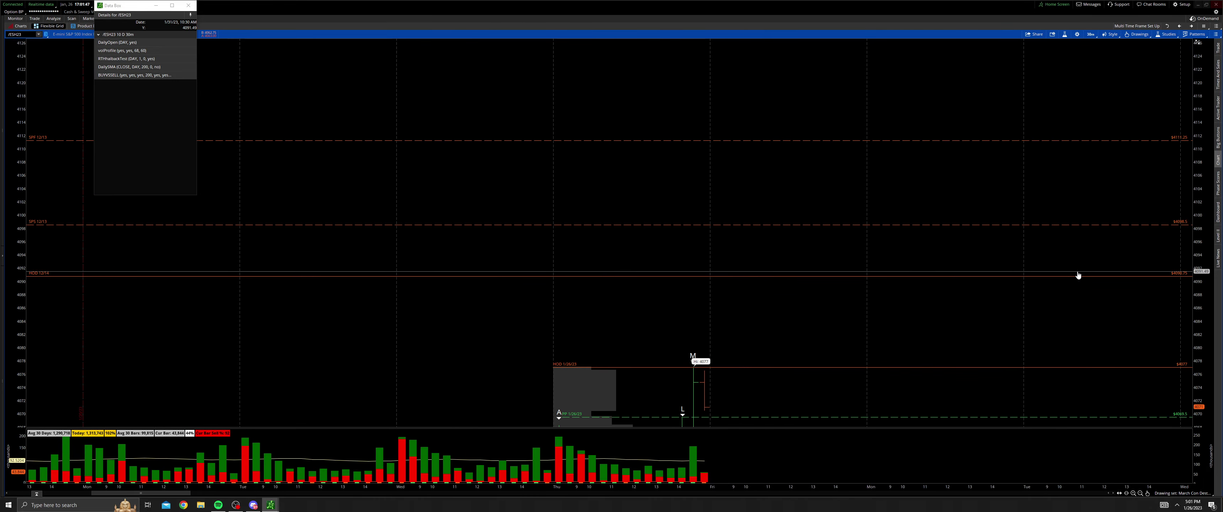
# - Examine the 1/26 session's profile and its marked levels, from the session high down to the prior day's lower levels
pyautogui.scroll(8, 1057, 207)
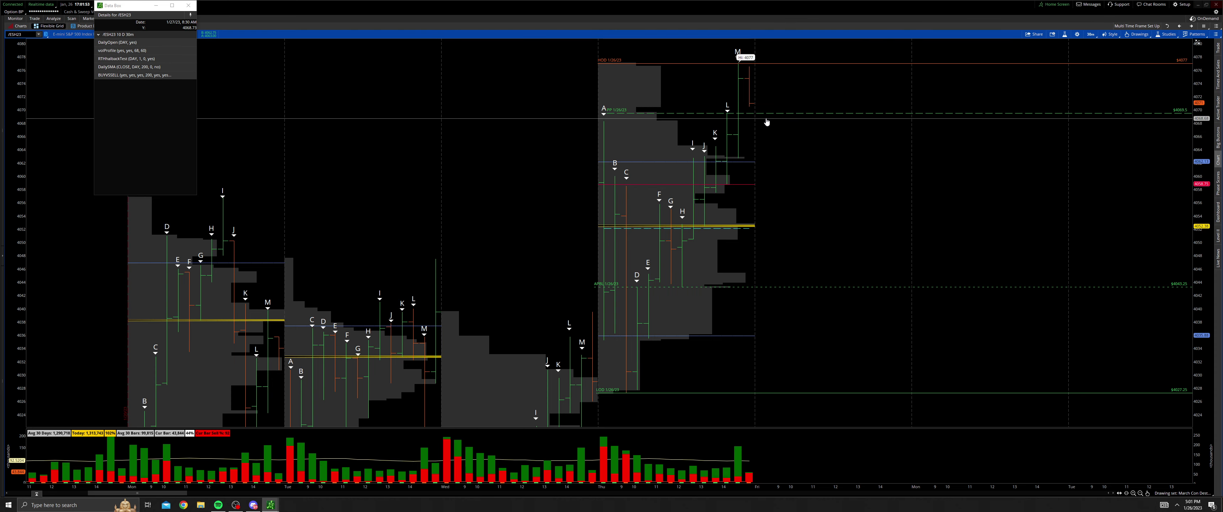
pyautogui.moveTo(765, 164); pyautogui.dragTo(759, 141)
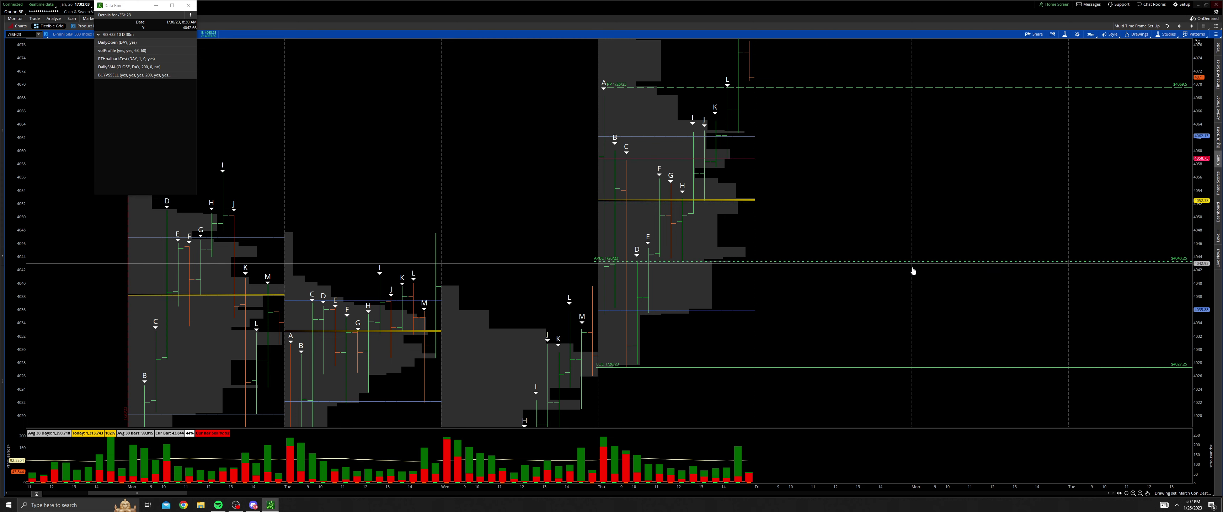
pyautogui.scroll(-8, 873, 259)
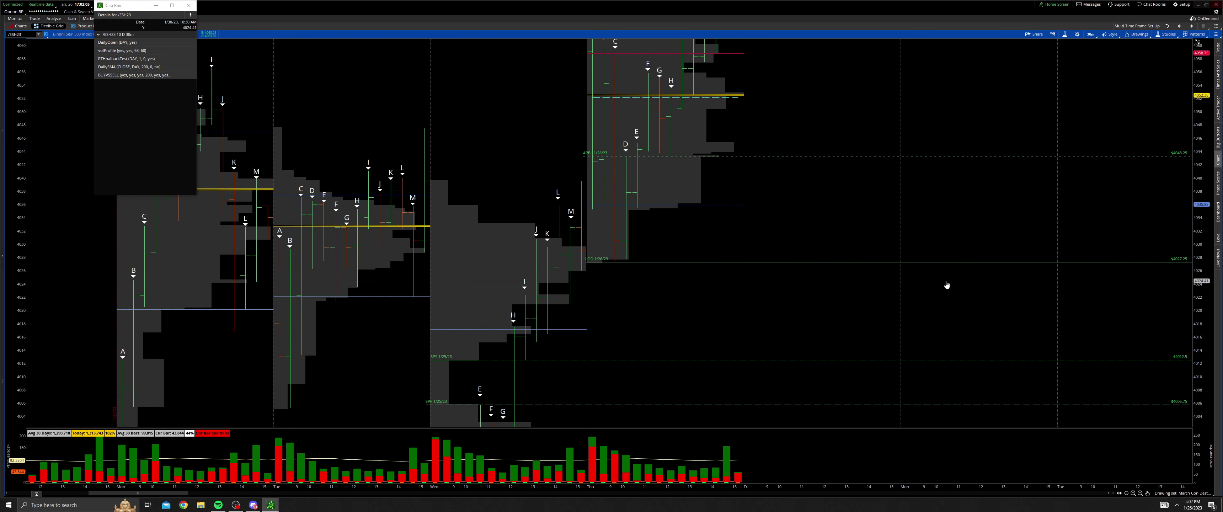
pyautogui.moveTo(895, 219); pyautogui.dragTo(912, 304)
pyautogui.moveTo(874, 197); pyautogui.dragTo(906, 236)
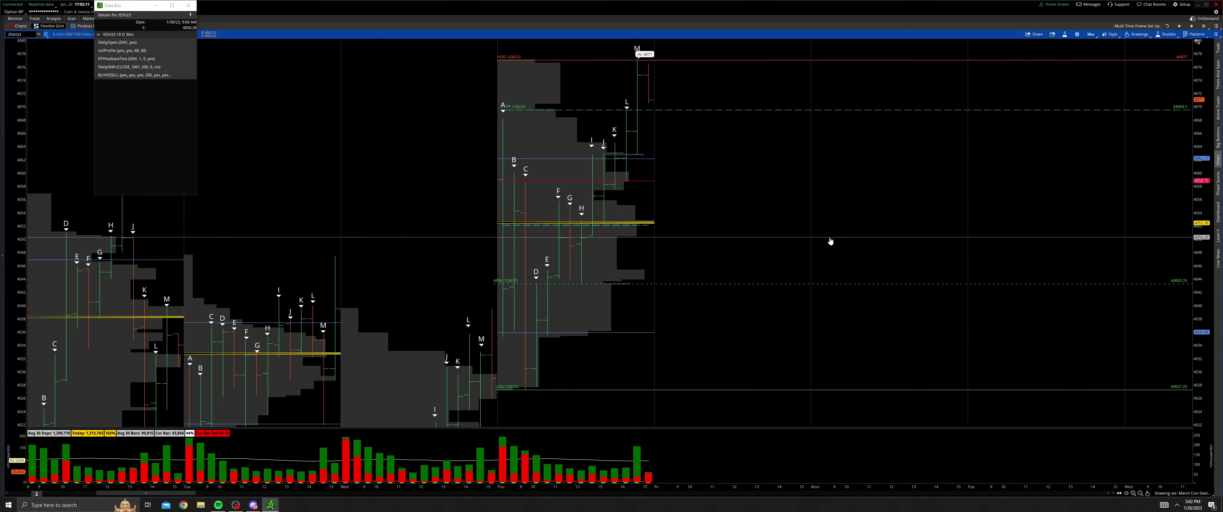
pyautogui.moveTo(835, 234); pyautogui.dragTo(920, 233)
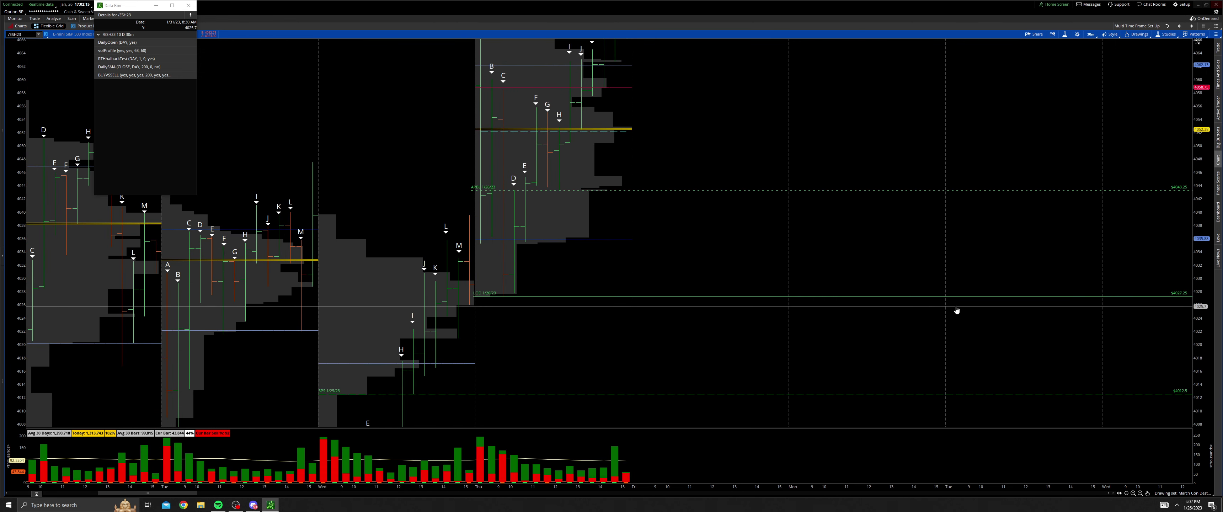
pyautogui.moveTo(952, 274); pyautogui.dragTo(1074, 199)
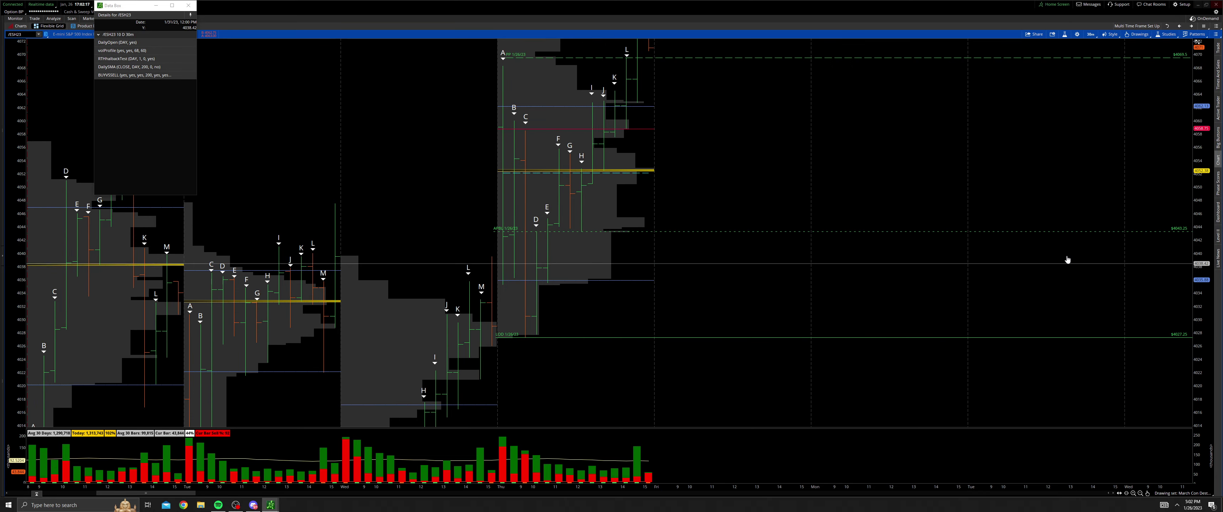
pyautogui.moveTo(1130, 117); pyautogui.dragTo(1075, 287)
pyautogui.moveTo(818, 178); pyautogui.dragTo(899, 212)
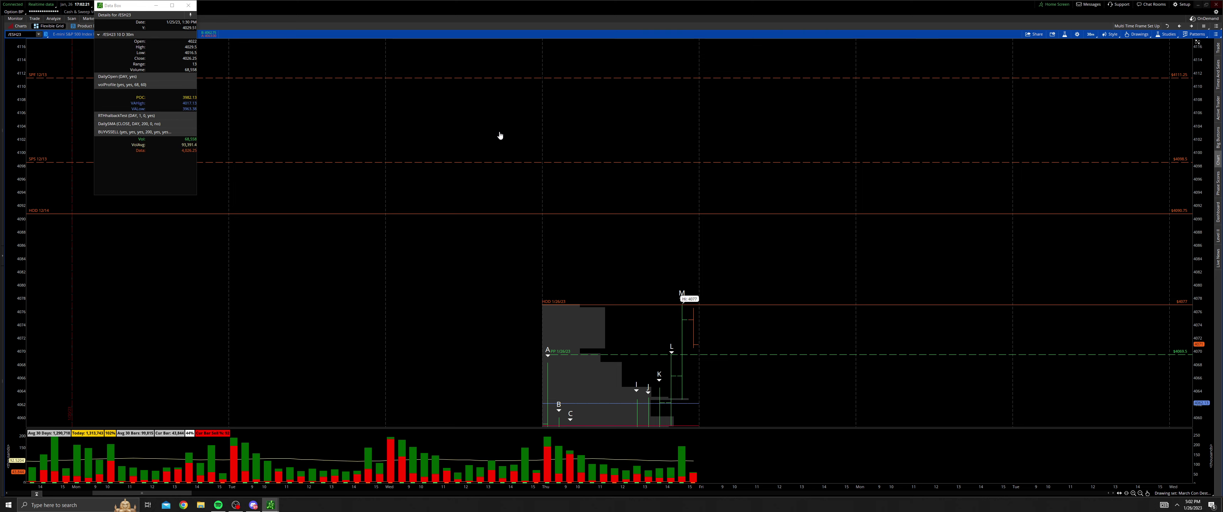
# - Load the Larger TF grid and link its chart to the yellow symbol group to show DKNG
pyautogui.click(1169, 26)
pyautogui.click(1208, 29)
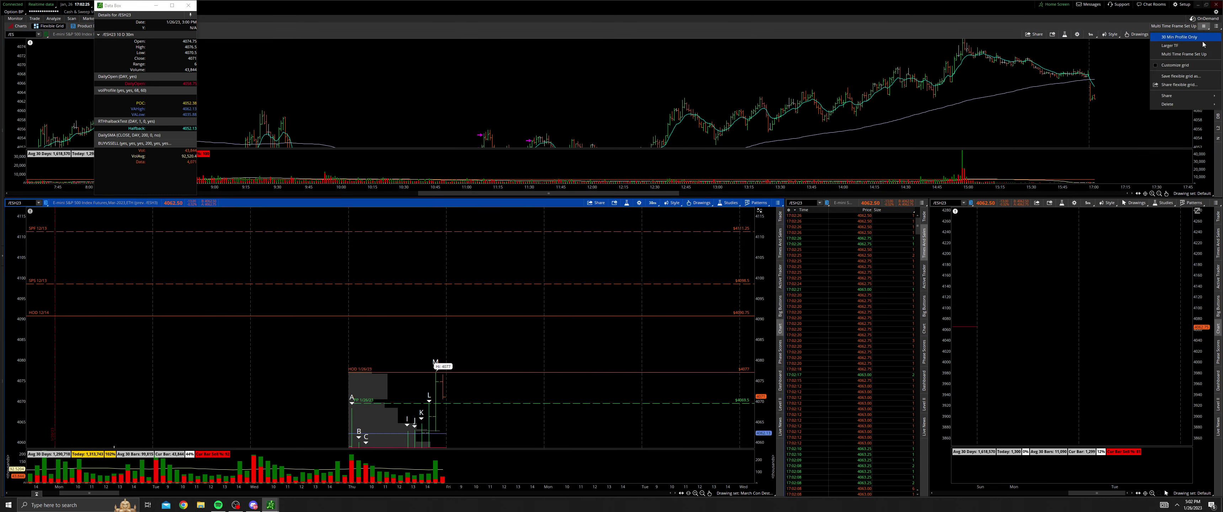
pyautogui.click(1201, 47)
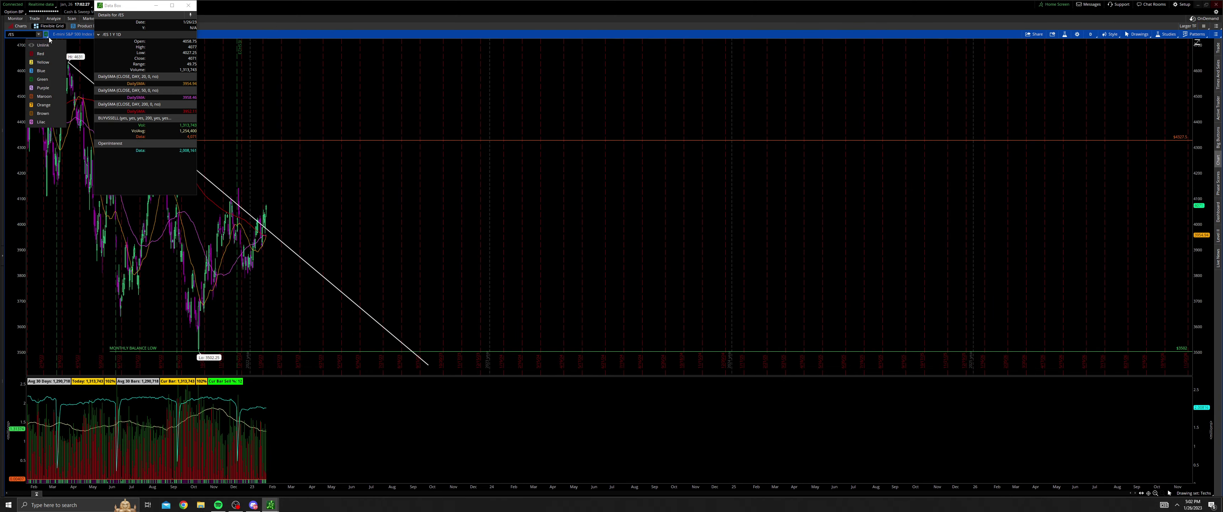
pyautogui.click(48, 63)
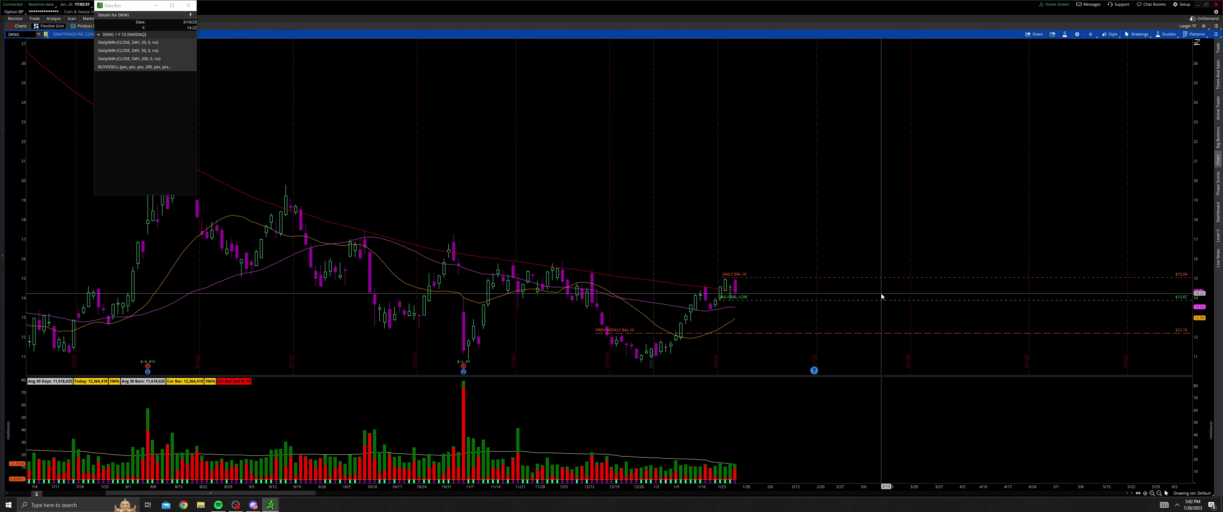
# - Set the DKNG chart to the 15-year monthly time frame and switch to the MONTHLY drawing set
pyautogui.click(1100, 34)
pyautogui.click(1076, 161)
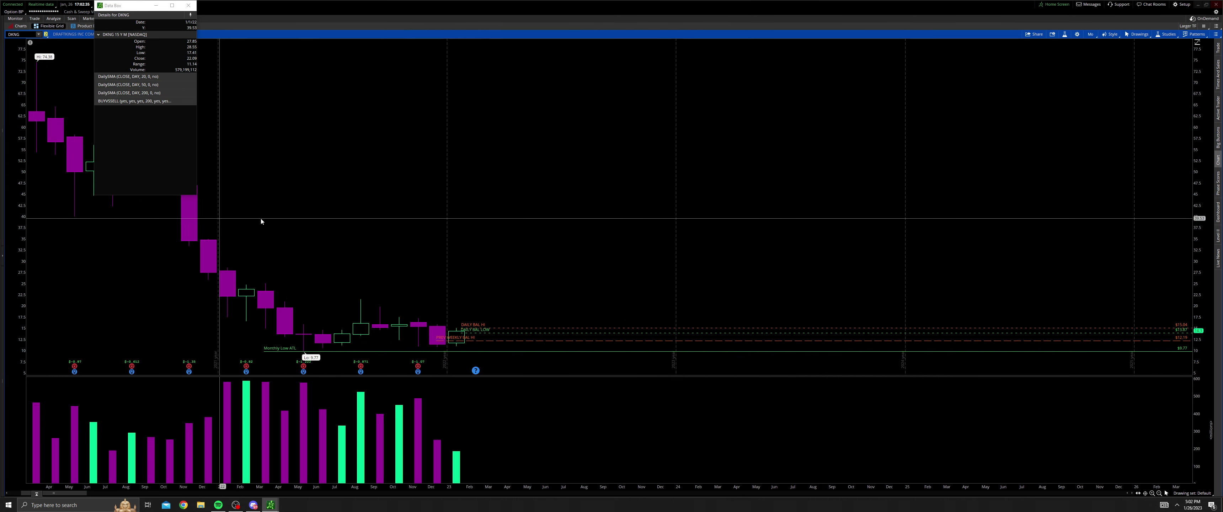
pyautogui.click(1191, 494)
pyautogui.click(1199, 438)
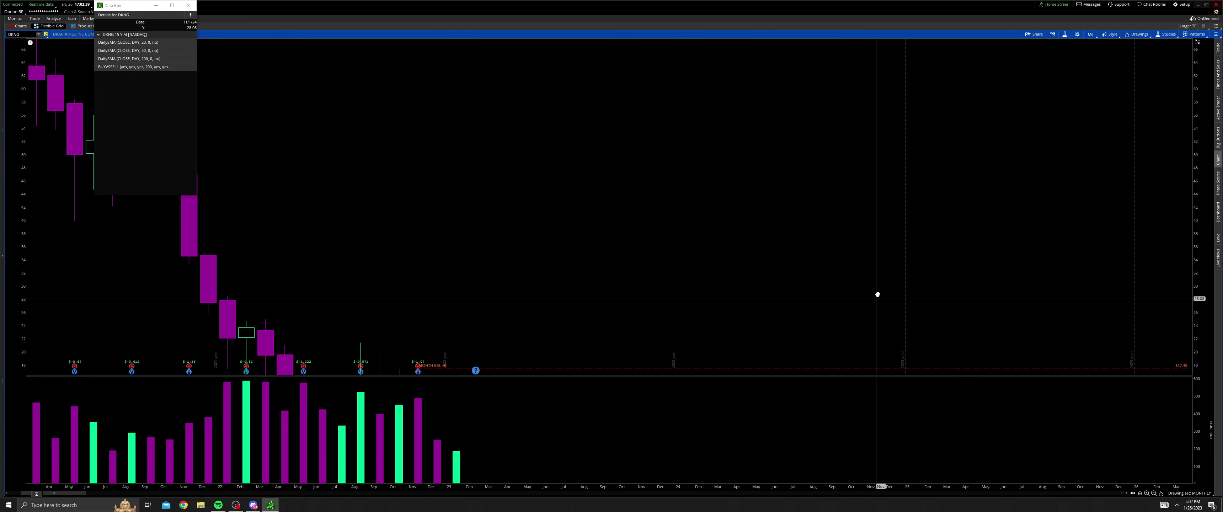
# - Examine DKNG's monthly candles, from the decline off the all-time high to the recent multi-month balance and its marked boundaries
pyautogui.moveTo(876, 292); pyautogui.dragTo(819, 164)
pyautogui.click(1153, 494)
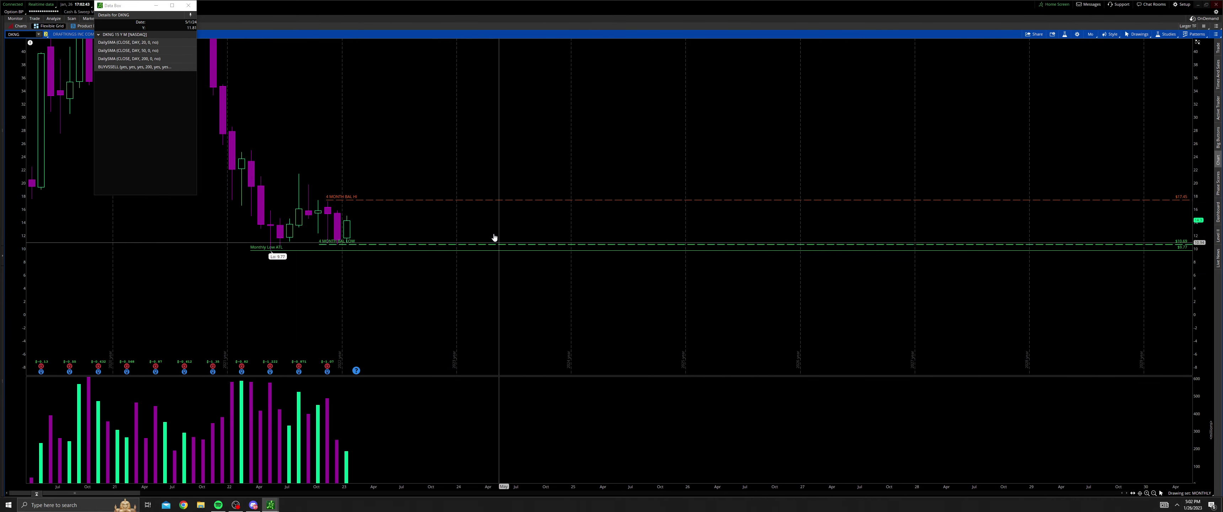
pyautogui.moveTo(343, 139); pyautogui.dragTo(332, 175)
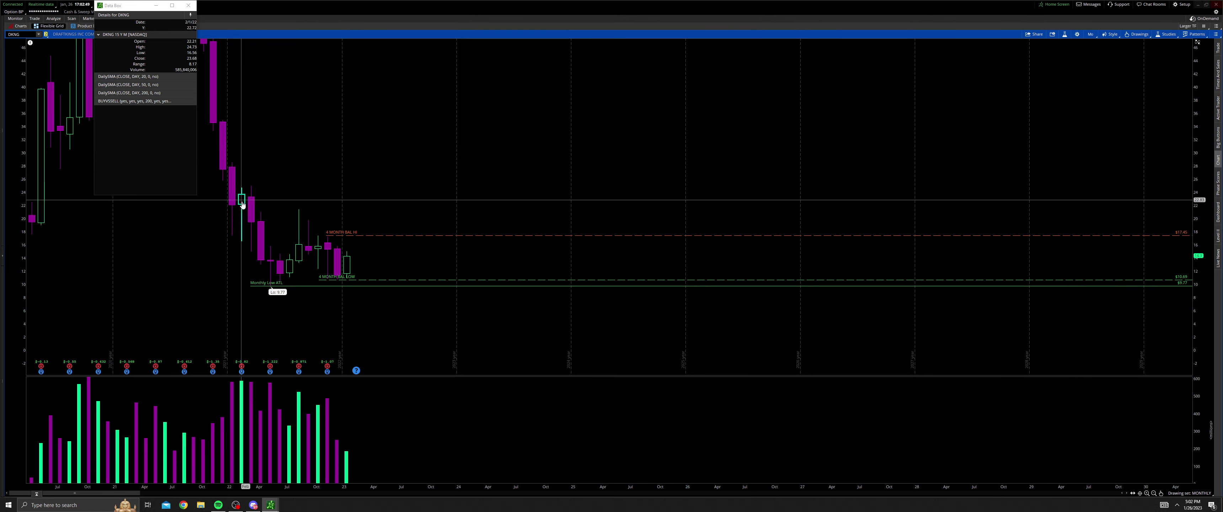
pyautogui.scroll(20, 257, 117)
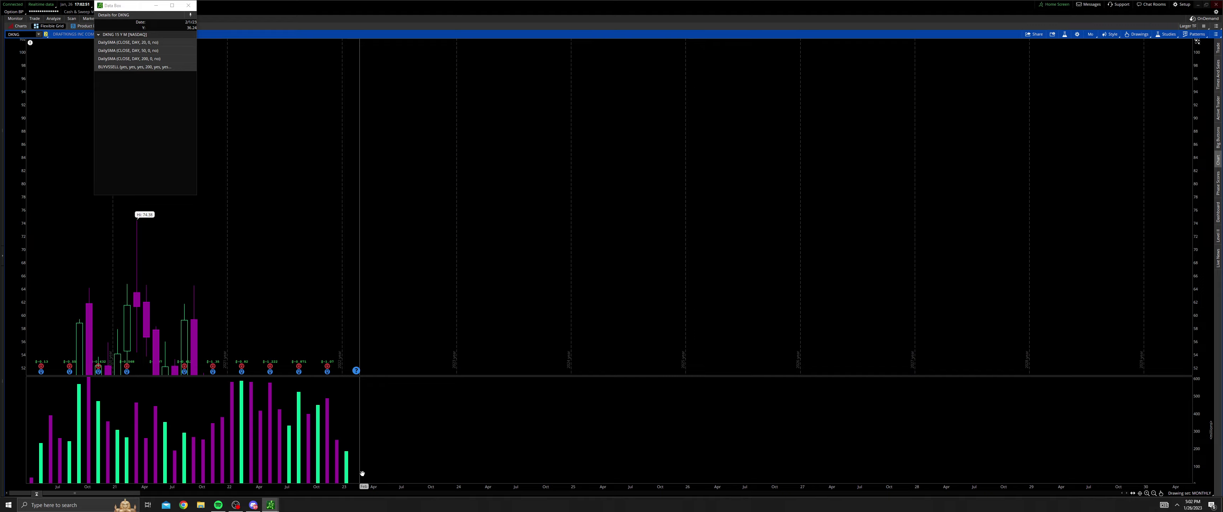
pyautogui.scroll(-15, 152, 232)
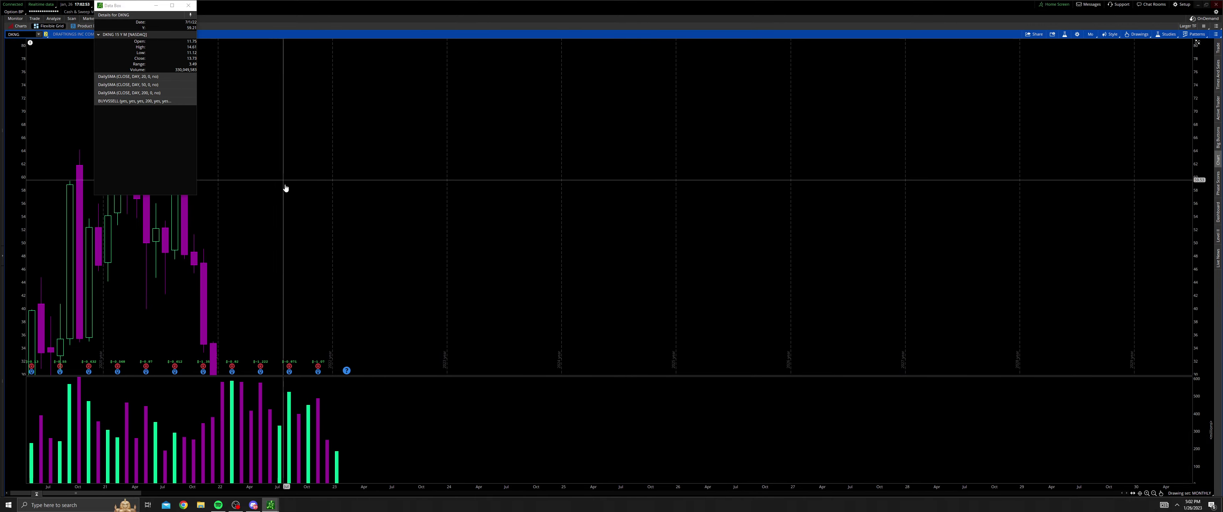
pyautogui.scroll(-4, 234, 227)
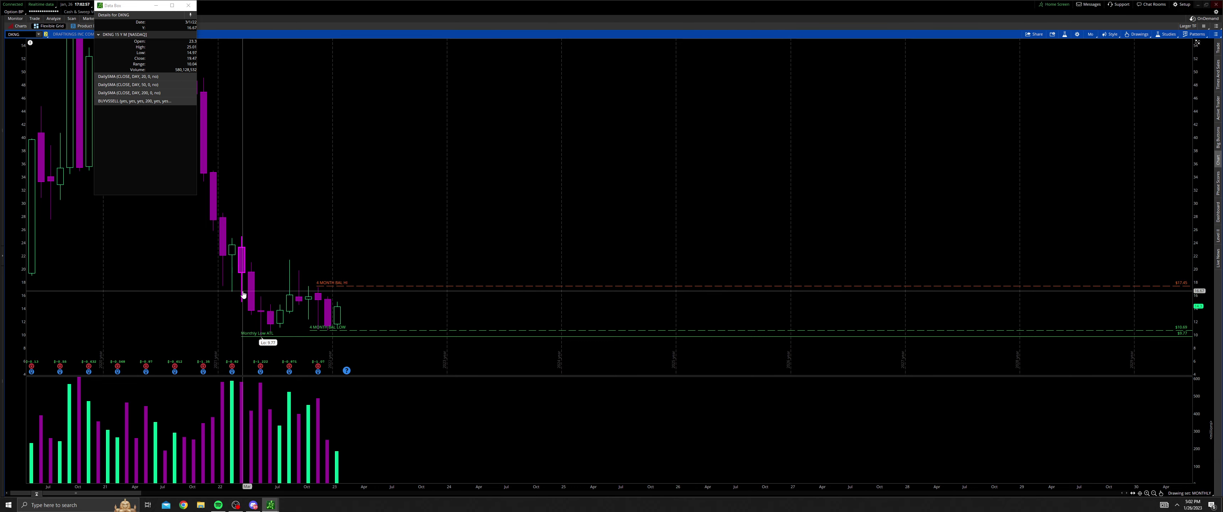
pyautogui.scroll(-1, 272, 300)
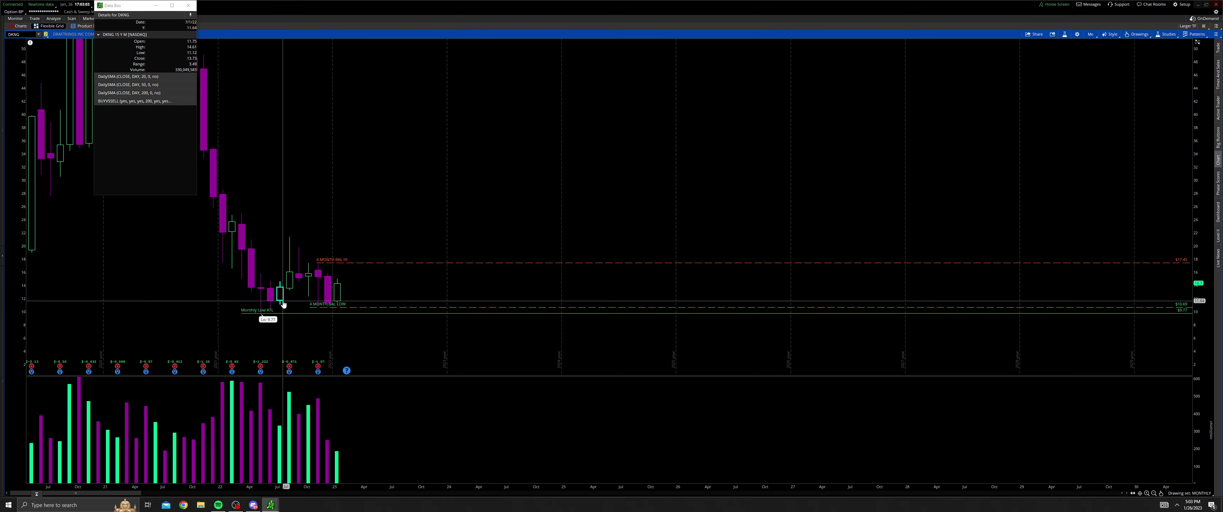
pyautogui.moveTo(283, 301); pyautogui.dragTo(283, 304)
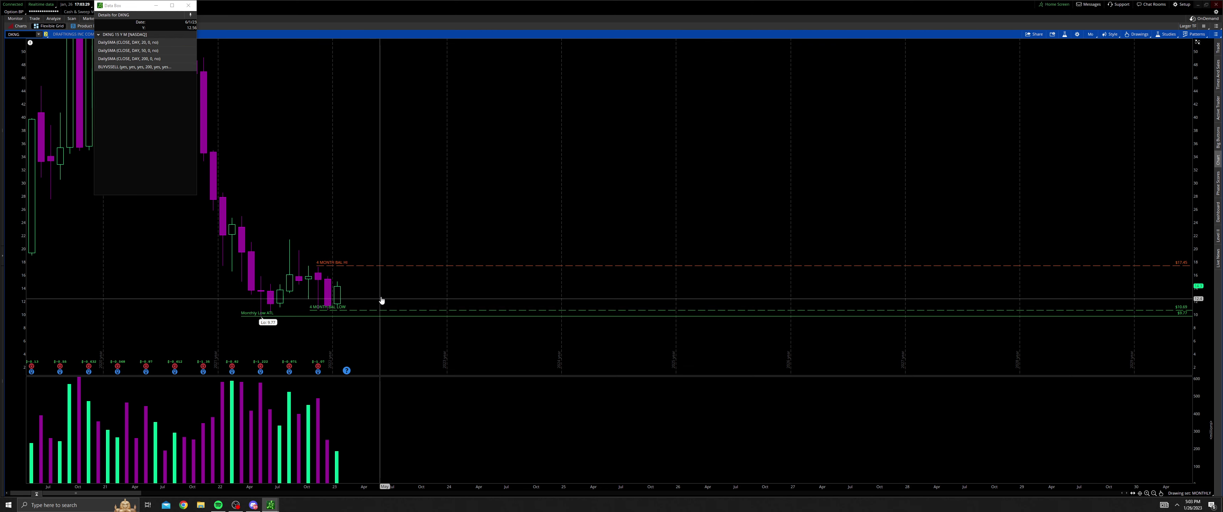
pyautogui.scroll(-1, 375, 293)
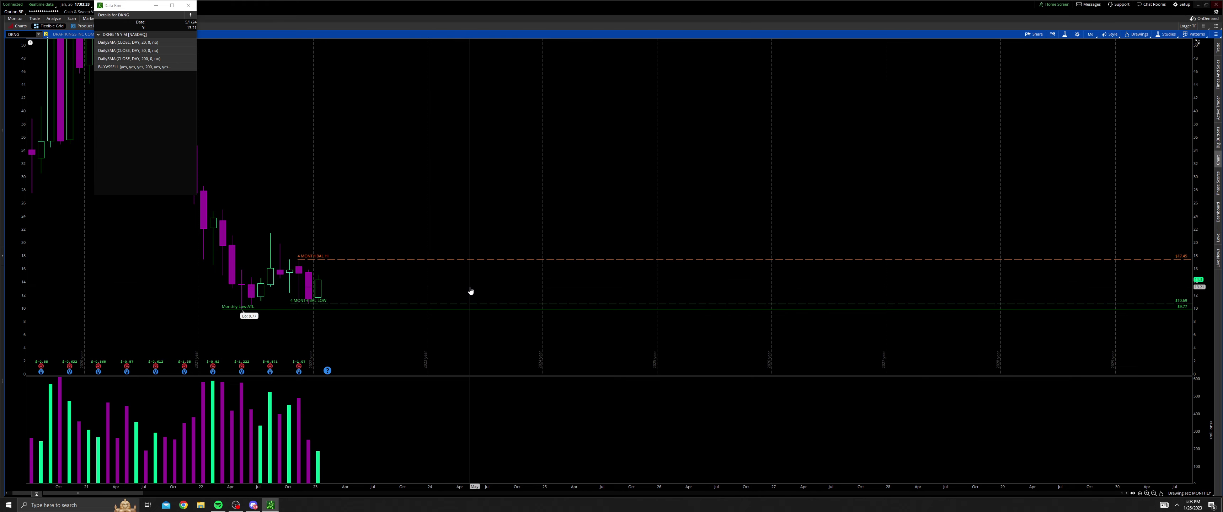
pyautogui.scroll(1, 474, 293)
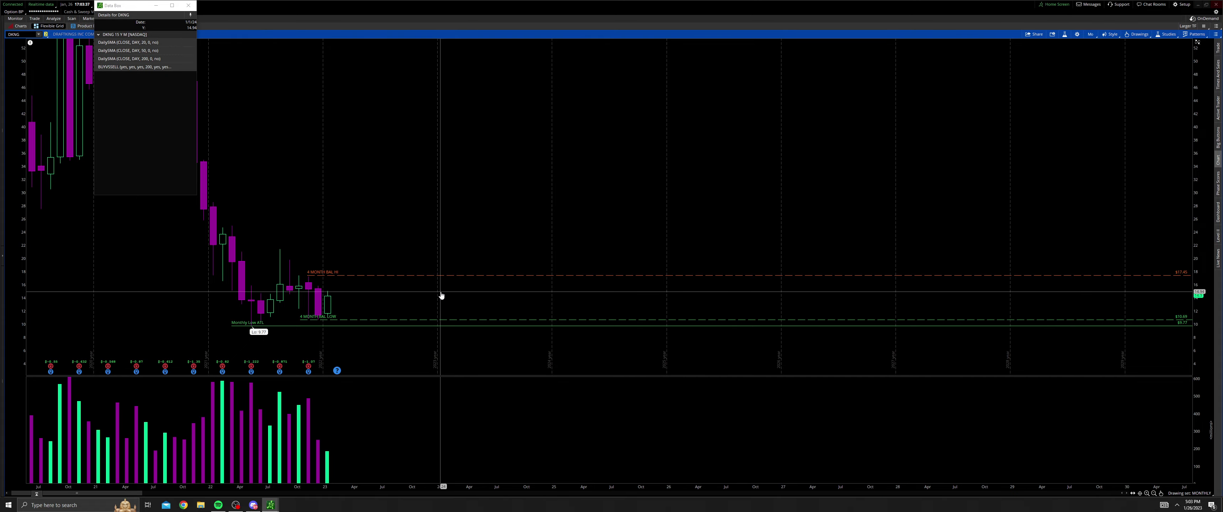
pyautogui.scroll(1, 455, 284)
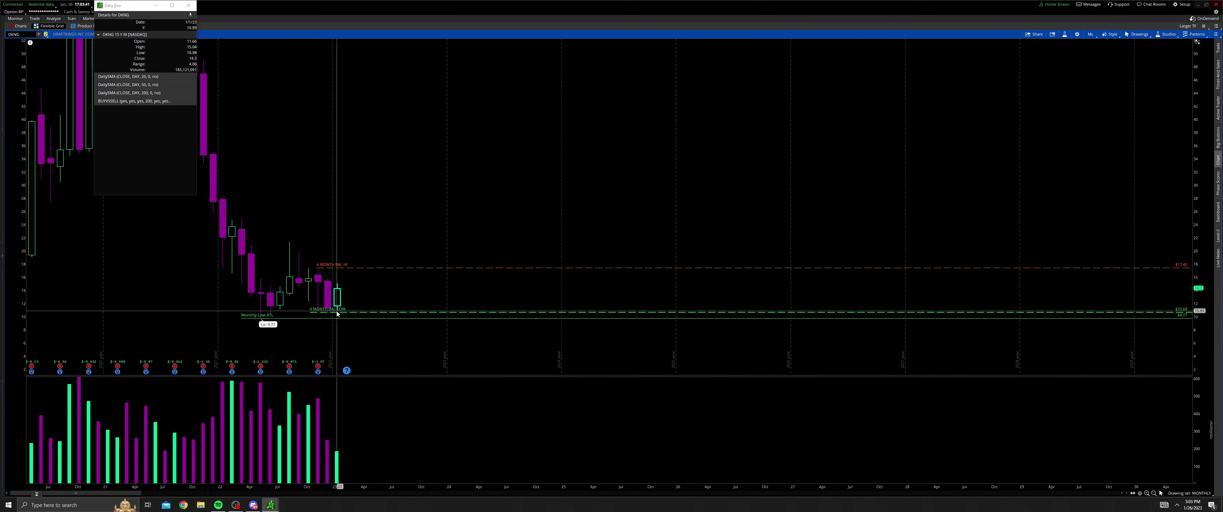
pyautogui.moveTo(356, 312); pyautogui.dragTo(354, 302)
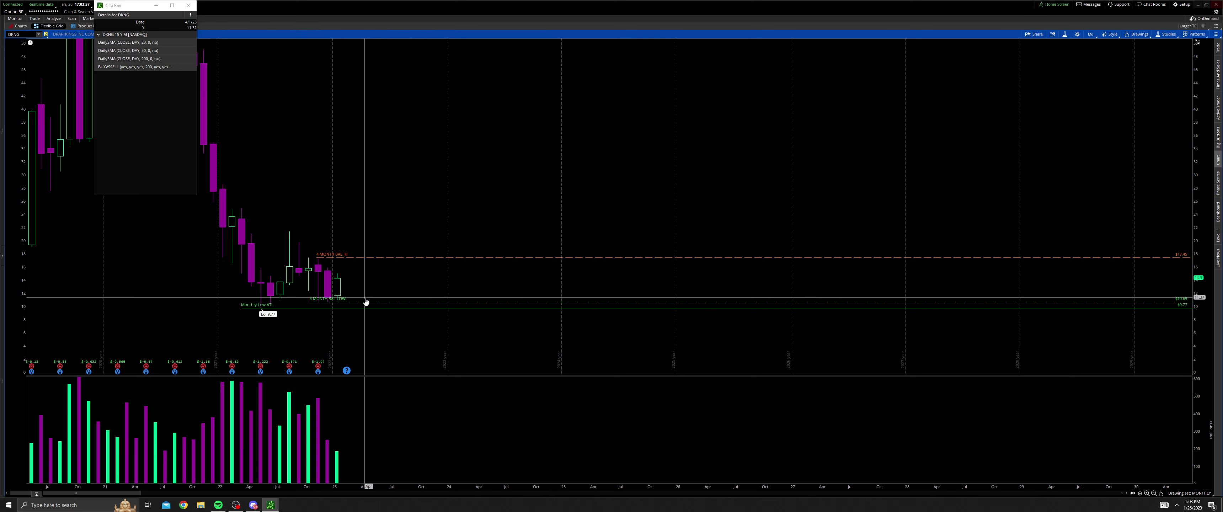
pyautogui.scroll(-1, 350, 292)
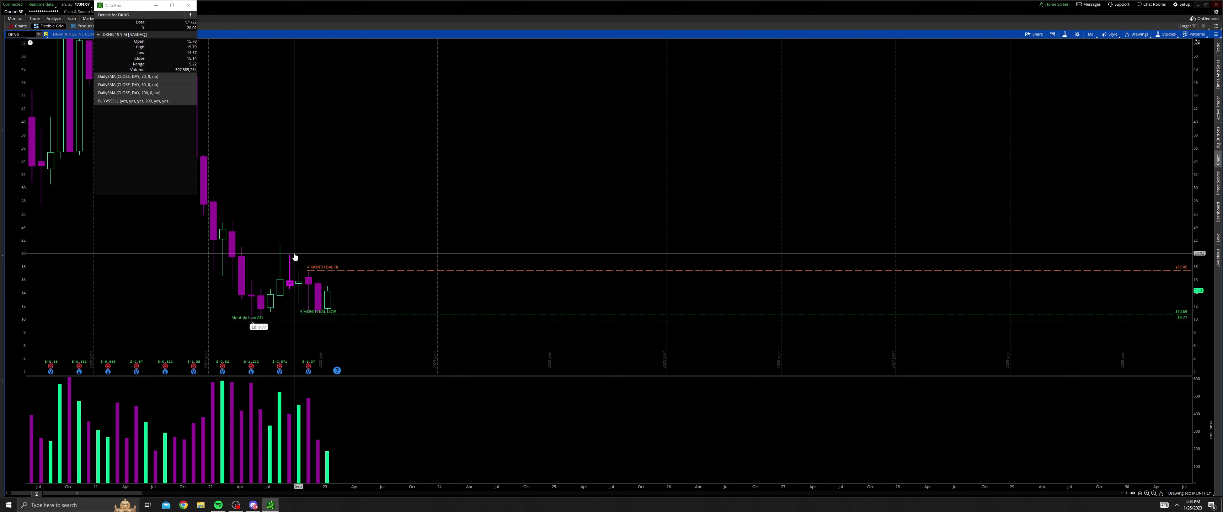
# - Set the DKNG chart to the 3-year weekly time frame and switch to the WEEKLY drawing set
pyautogui.click(1090, 34)
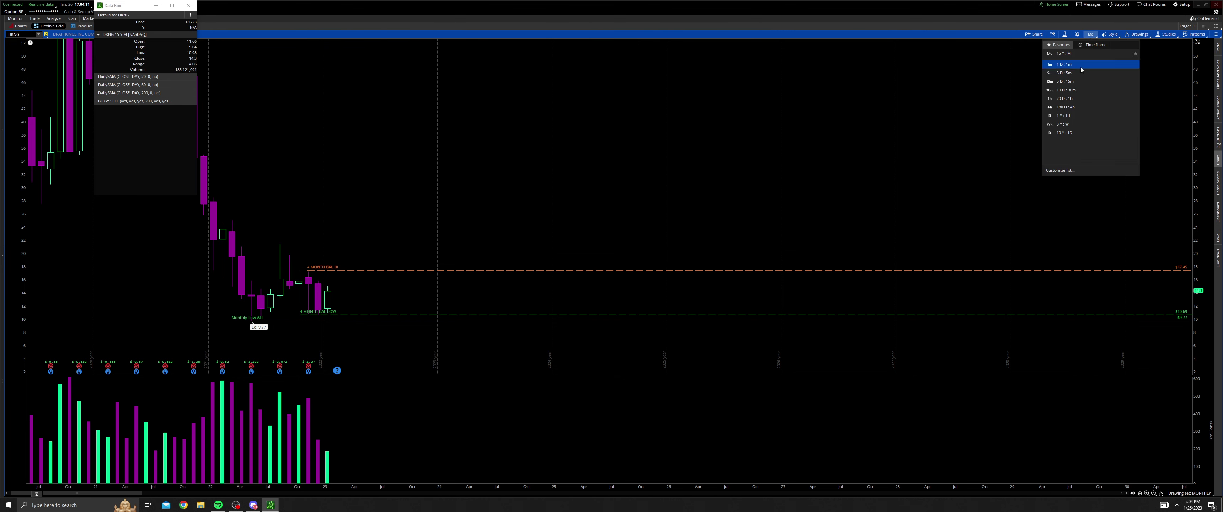
pyautogui.click(1073, 127)
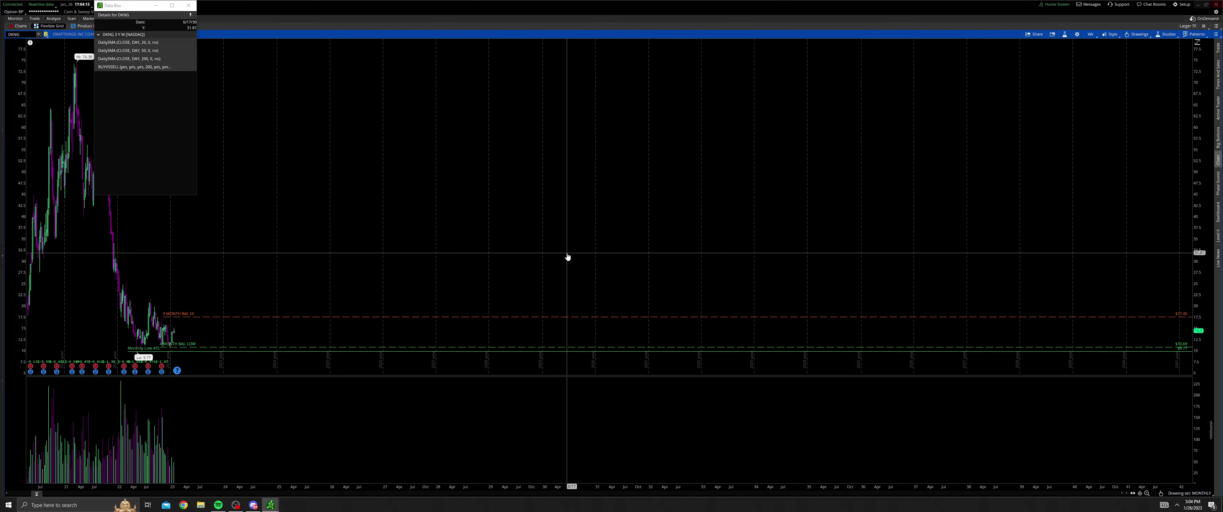
pyautogui.moveTo(403, 270); pyautogui.dragTo(46, 260)
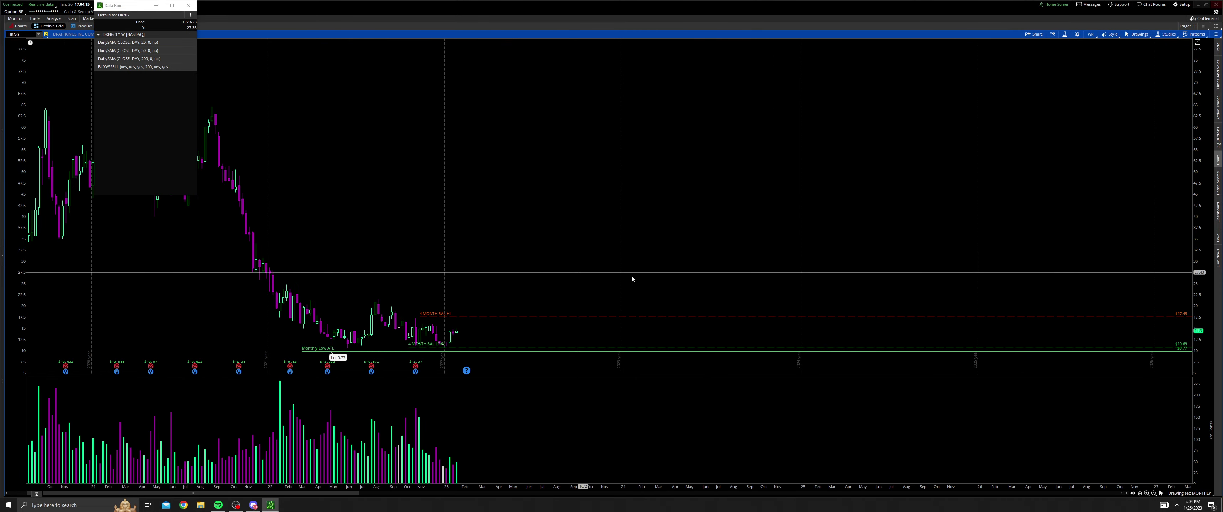
pyautogui.moveTo(1201, 323); pyautogui.dragTo(1201, 294)
pyautogui.middleClick(755, 289)
pyautogui.click(773, 298)
pyautogui.middleClick(762, 298)
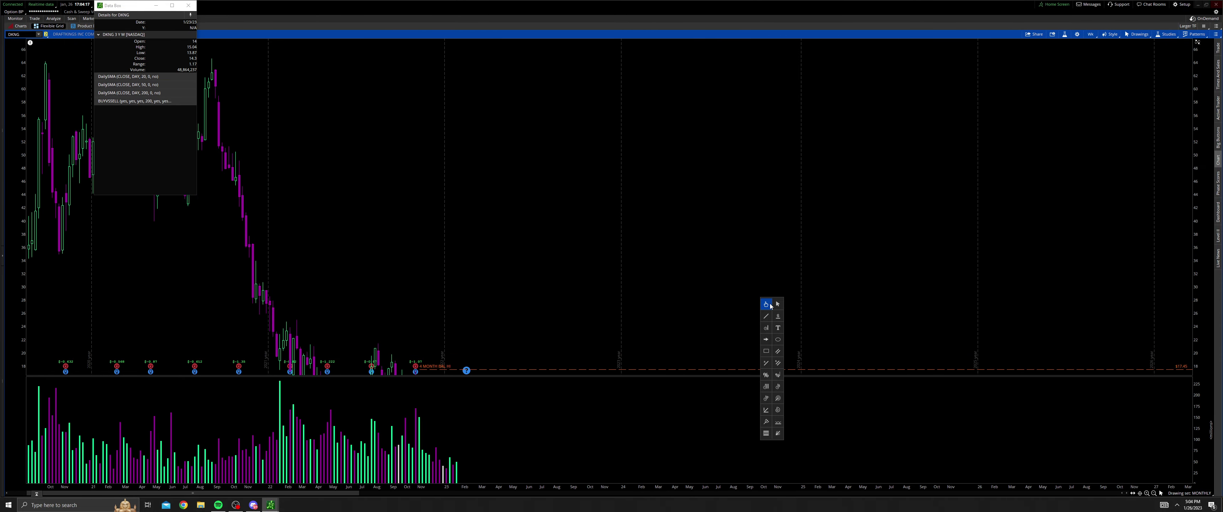
pyautogui.click(774, 304)
pyautogui.moveTo(704, 336); pyautogui.dragTo(765, 243)
pyautogui.moveTo(580, 310); pyautogui.dragTo(579, 240)
pyautogui.press('Escape')
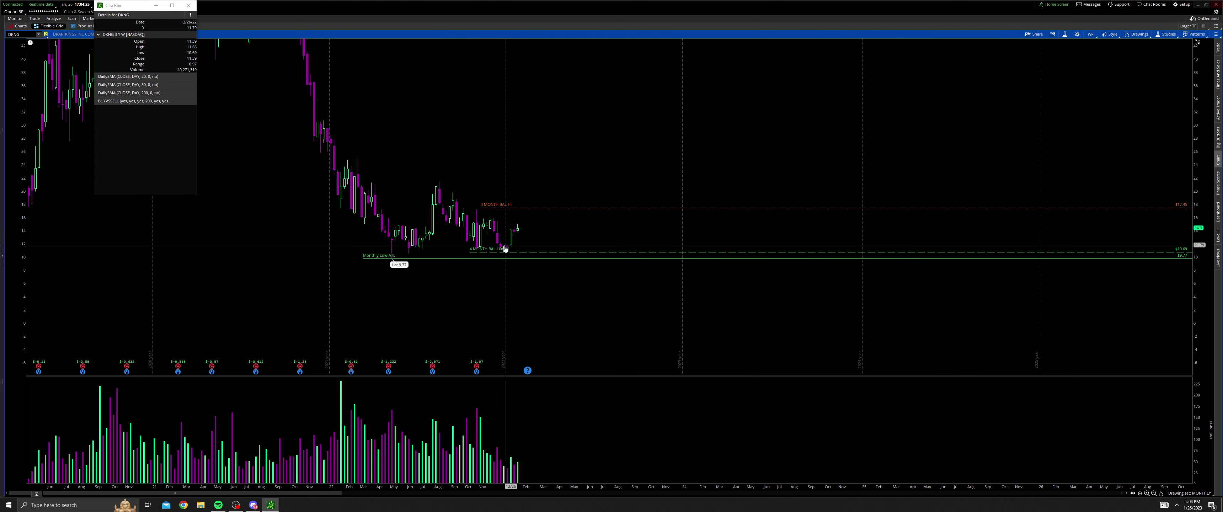
pyautogui.click(1188, 493)
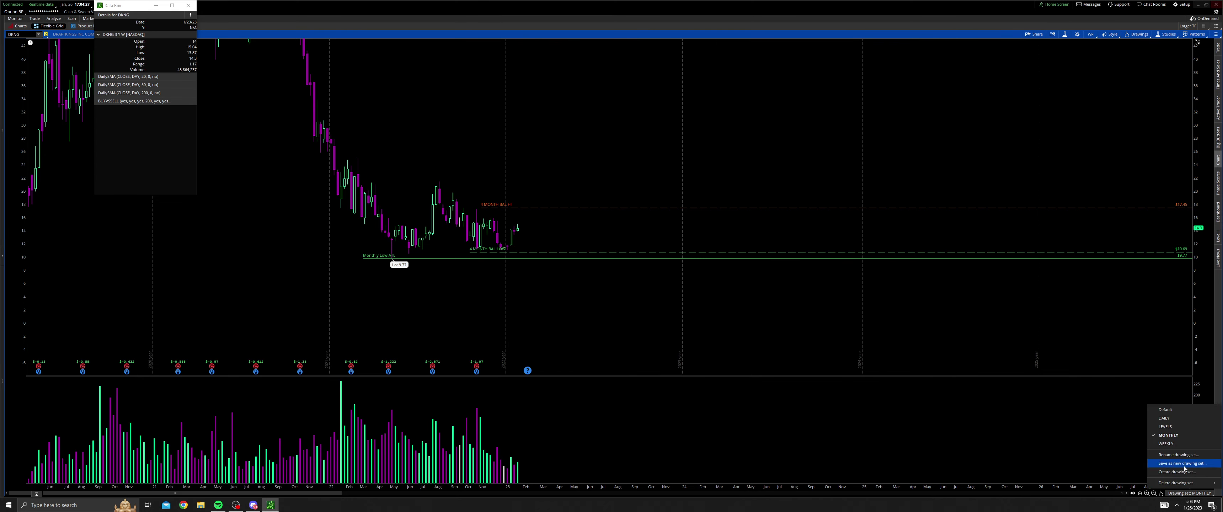
pyautogui.click(1177, 445)
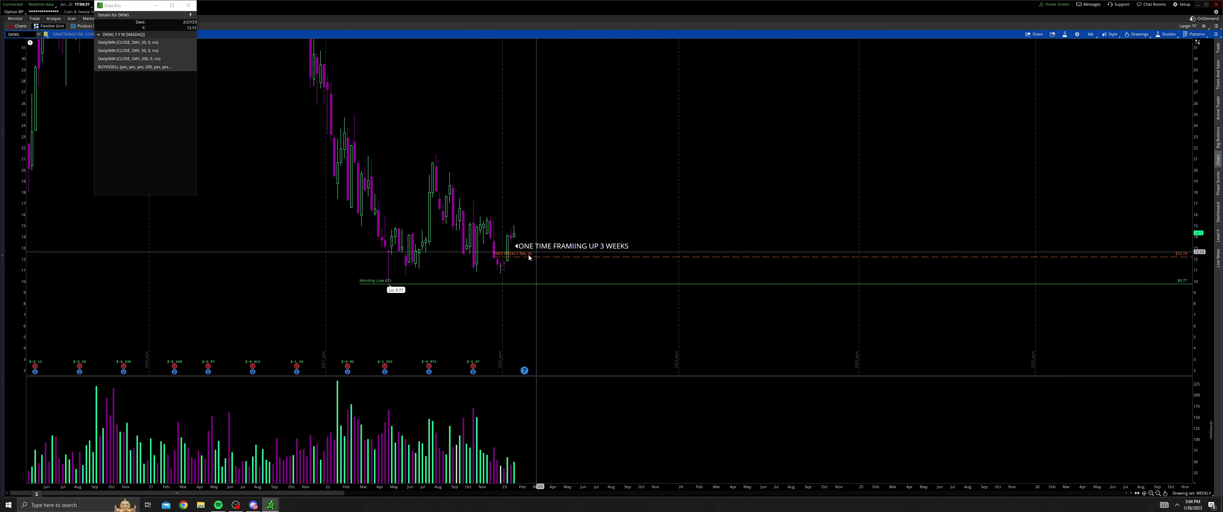
# - Examine DKNG's recent weekly candles around the previous weekly balance high, the monthly low and the one-time-framing-up note
pyautogui.middleClick(499, 261)
pyautogui.click(521, 270)
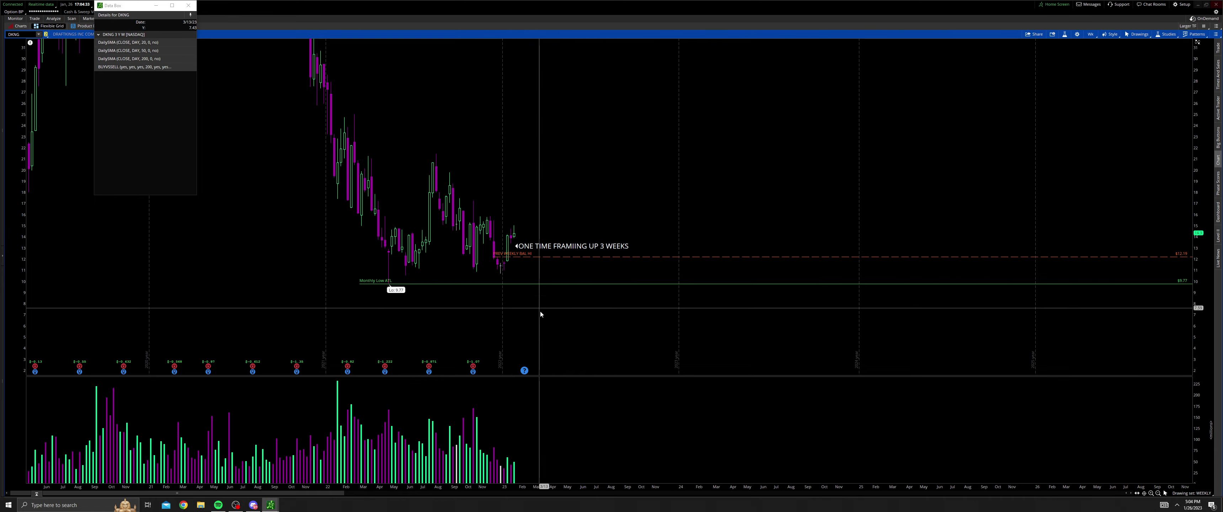
pyautogui.moveTo(540, 314); pyautogui.dragTo(383, 155)
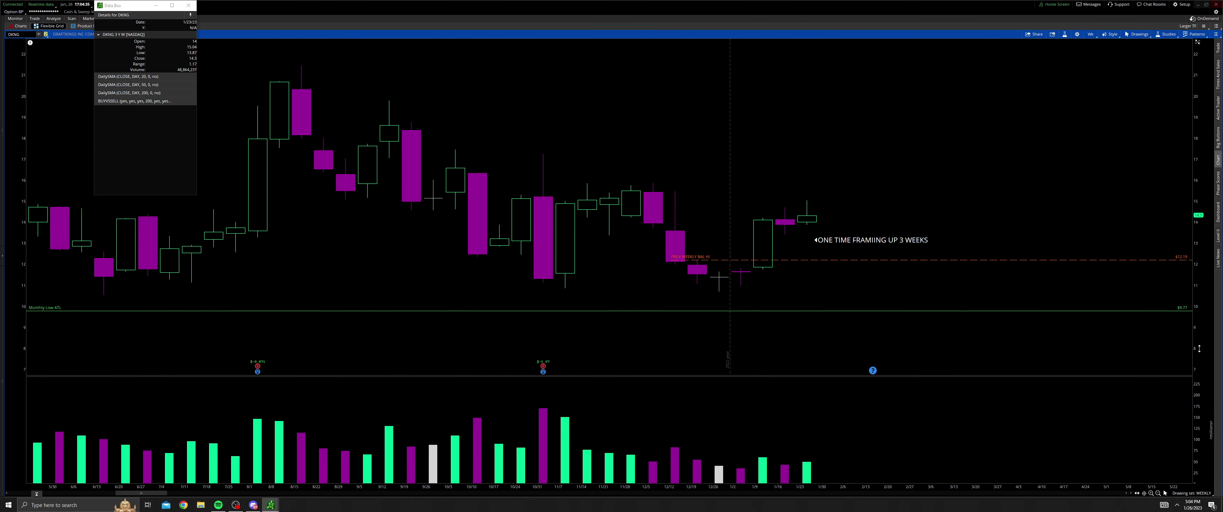
pyautogui.moveTo(1199, 348); pyautogui.dragTo(1199, 308)
pyautogui.middleClick(942, 241)
pyautogui.click(954, 246)
pyautogui.moveTo(953, 247); pyautogui.dragTo(931, 167)
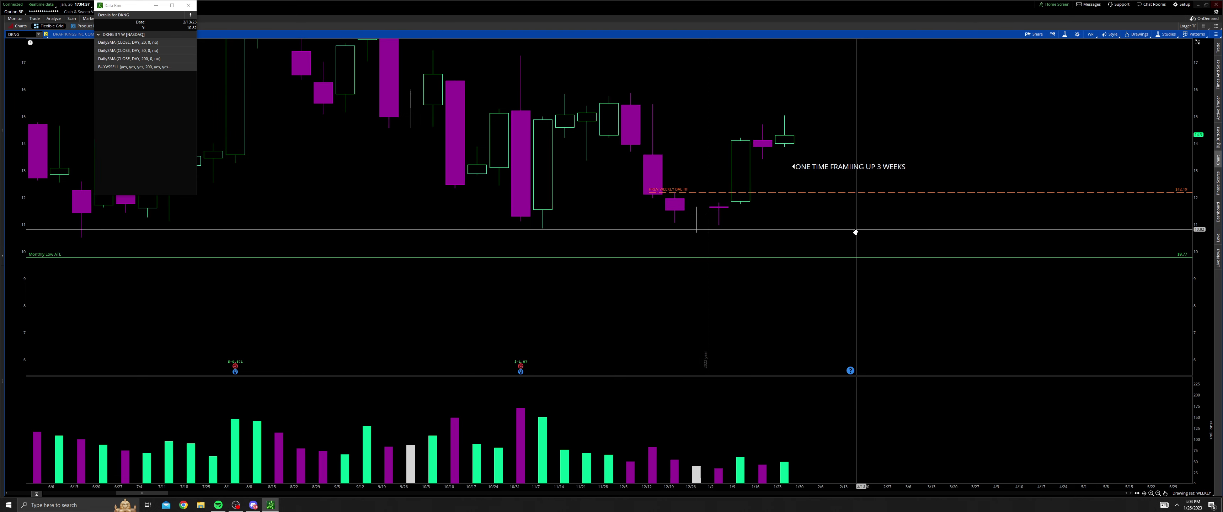
pyautogui.moveTo(854, 232); pyautogui.dragTo(832, 229)
pyautogui.moveTo(758, 182); pyautogui.dragTo(709, 232)
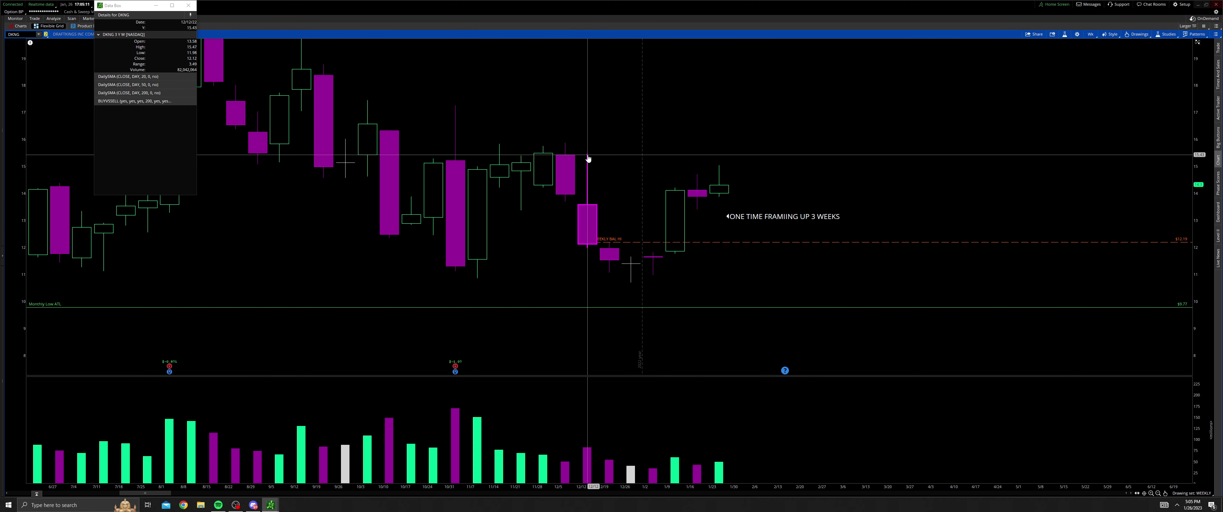
pyautogui.moveTo(591, 156); pyautogui.dragTo(581, 170)
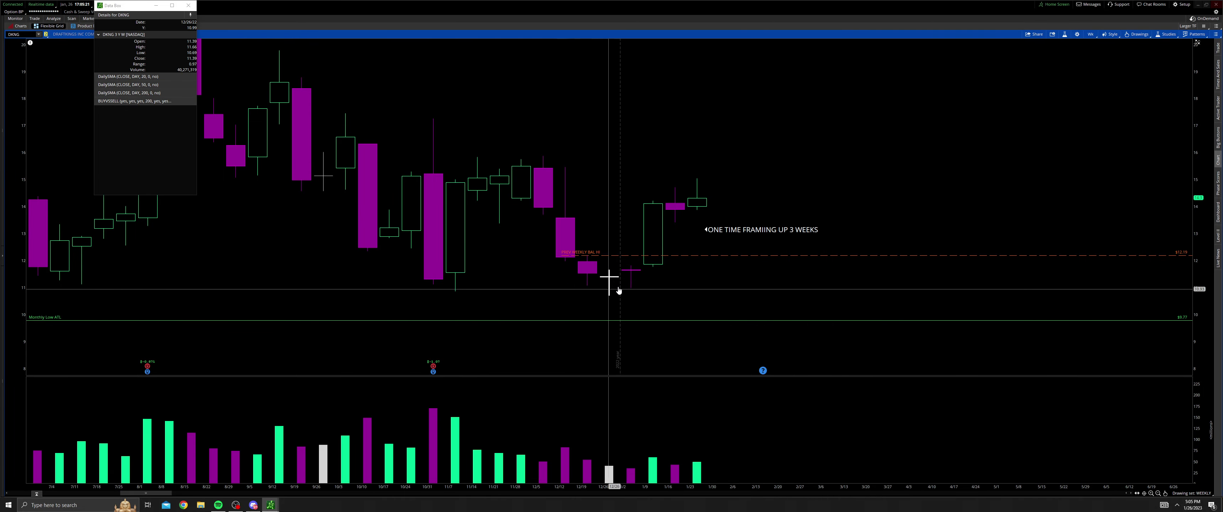
pyautogui.moveTo(591, 279); pyautogui.dragTo(753, 283)
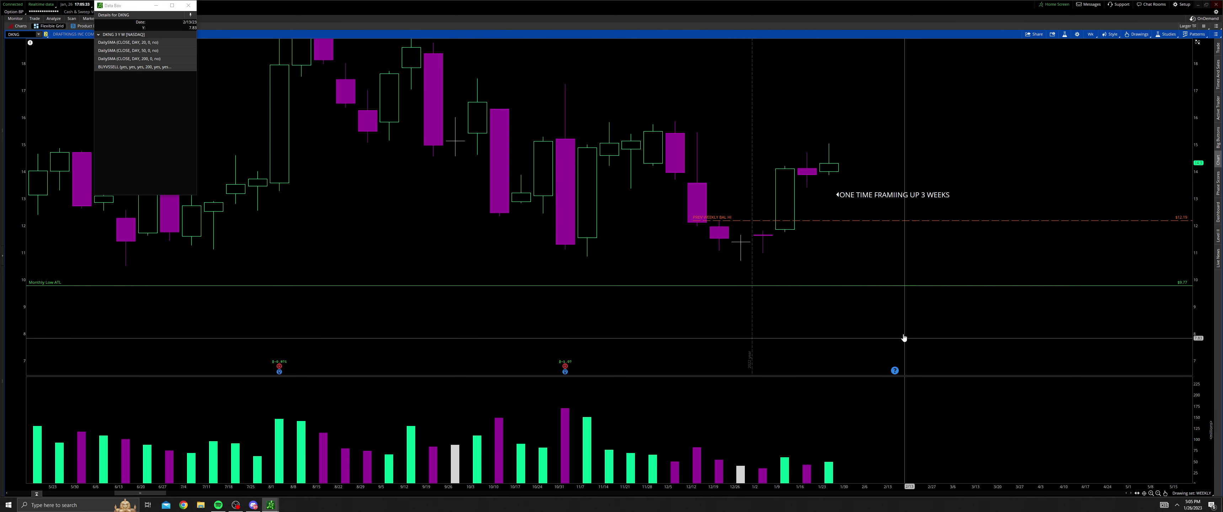
pyautogui.scroll(-2, 766, 284)
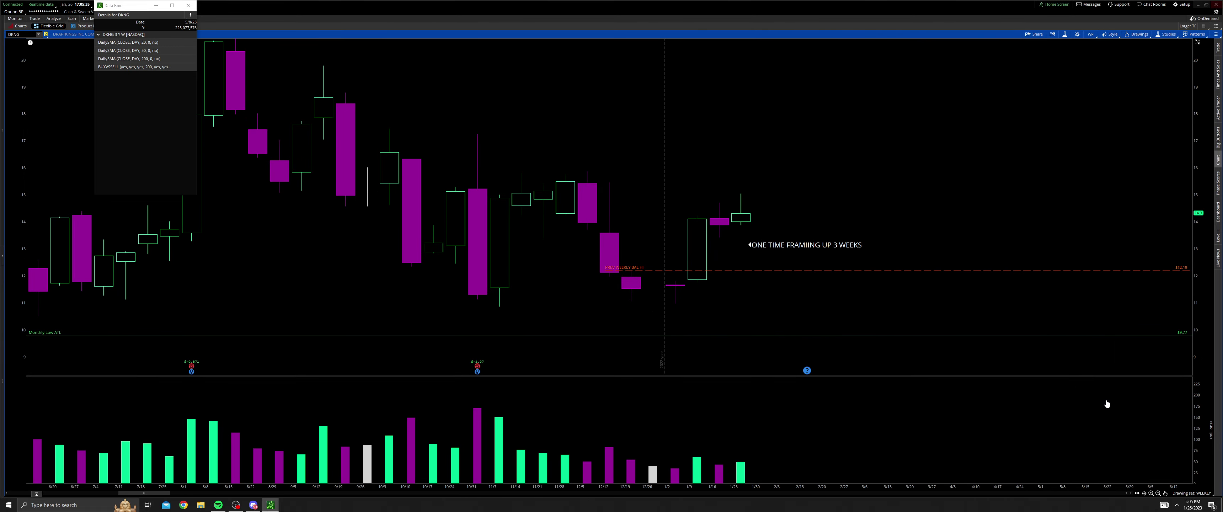
# - Switch the weekly chart to the MONTHLY drawing set to show the multi-month balance high and low around recent candles
pyautogui.click(1157, 494)
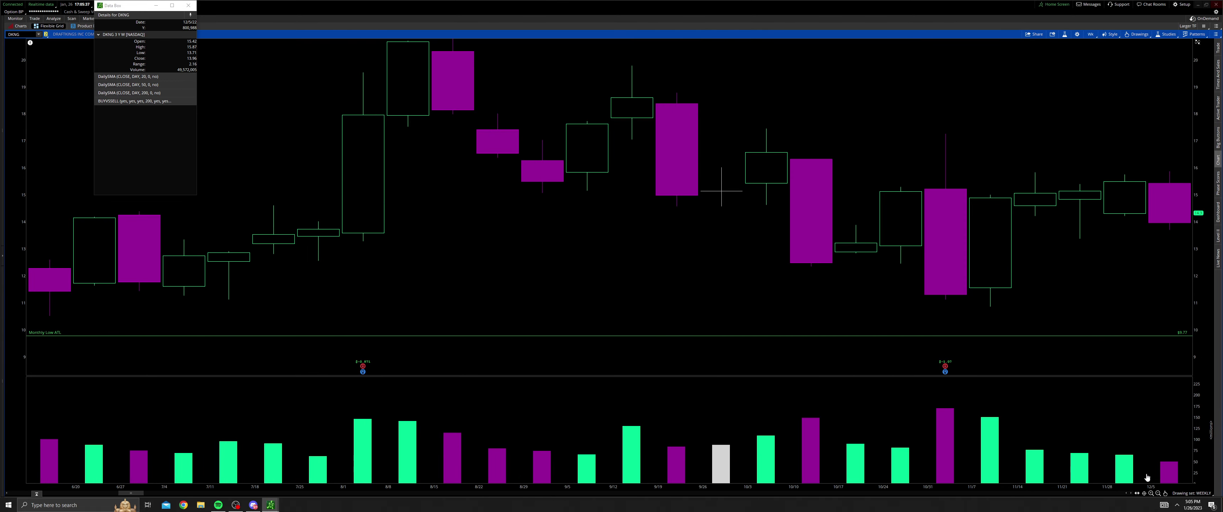
pyautogui.click(1158, 494)
pyautogui.click(1158, 494)
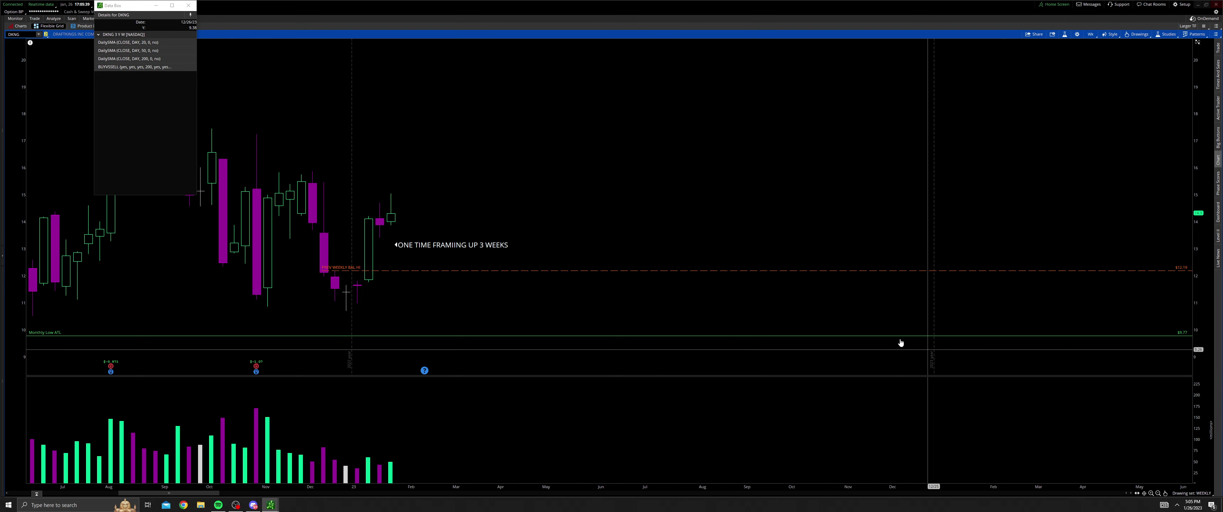
pyautogui.click(1207, 494)
pyautogui.click(1186, 436)
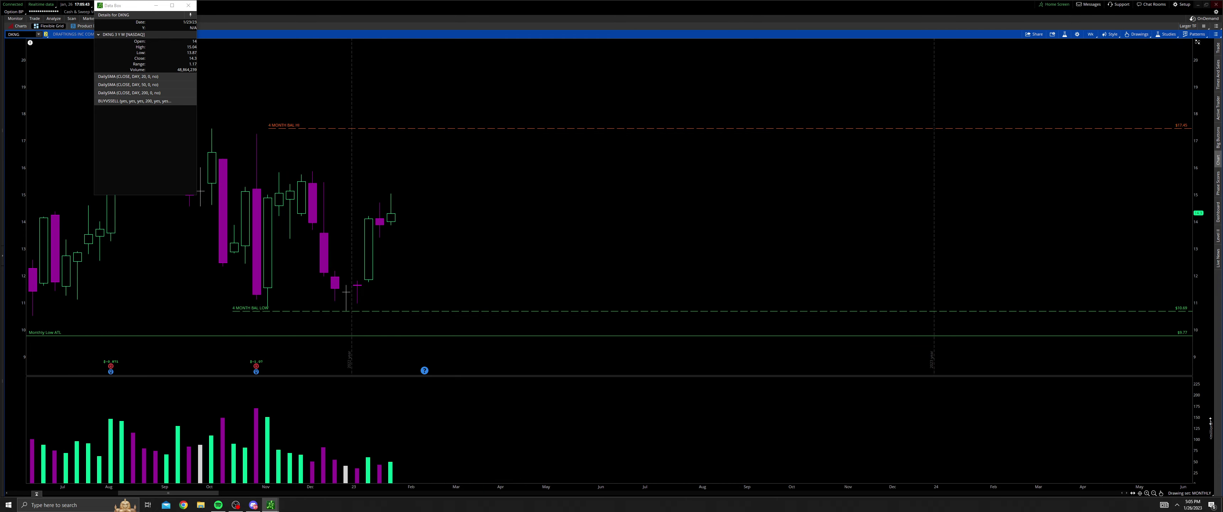
pyautogui.moveTo(1021, 232); pyautogui.dragTo(1099, 370)
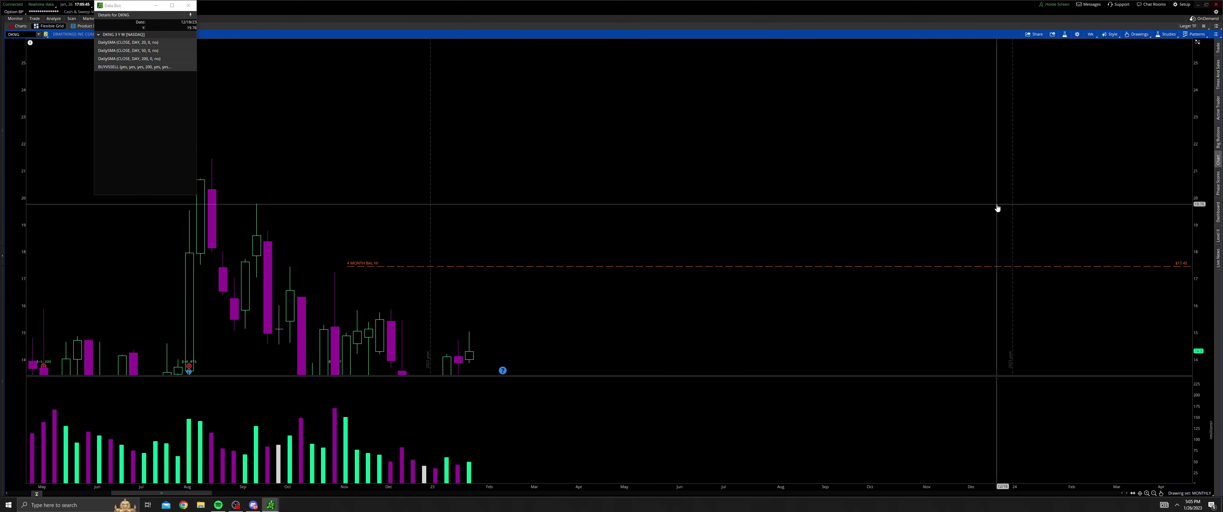
pyautogui.moveTo(1098, 334); pyautogui.dragTo(1051, 268)
# - Set the DKNG chart to the 1-year daily time frame, showing recent daily candles within the monthly balance
pyautogui.click(1090, 35)
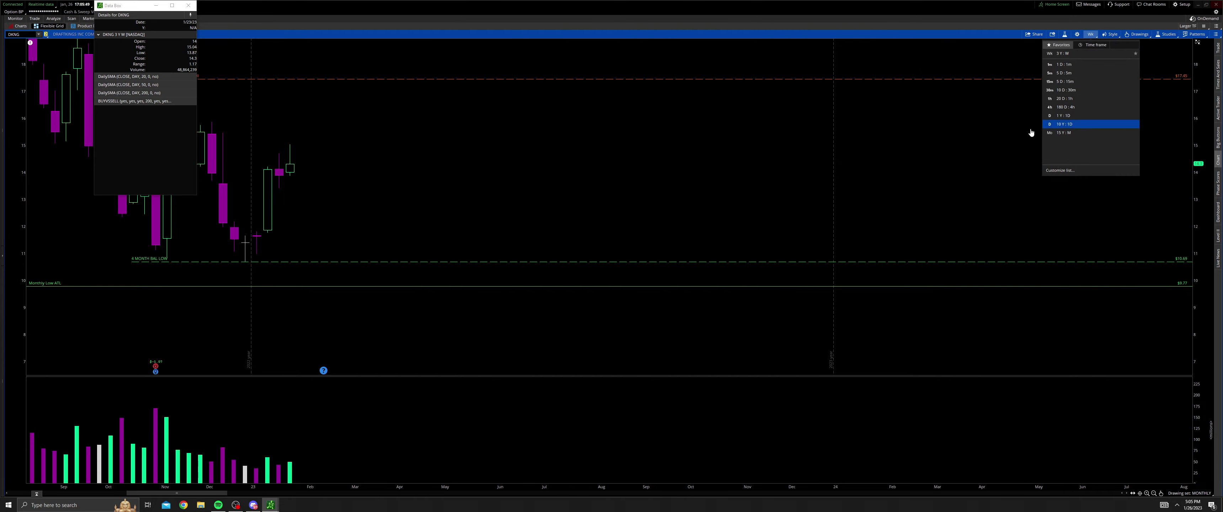
pyautogui.moveTo(876, 227); pyautogui.dragTo(1096, 252)
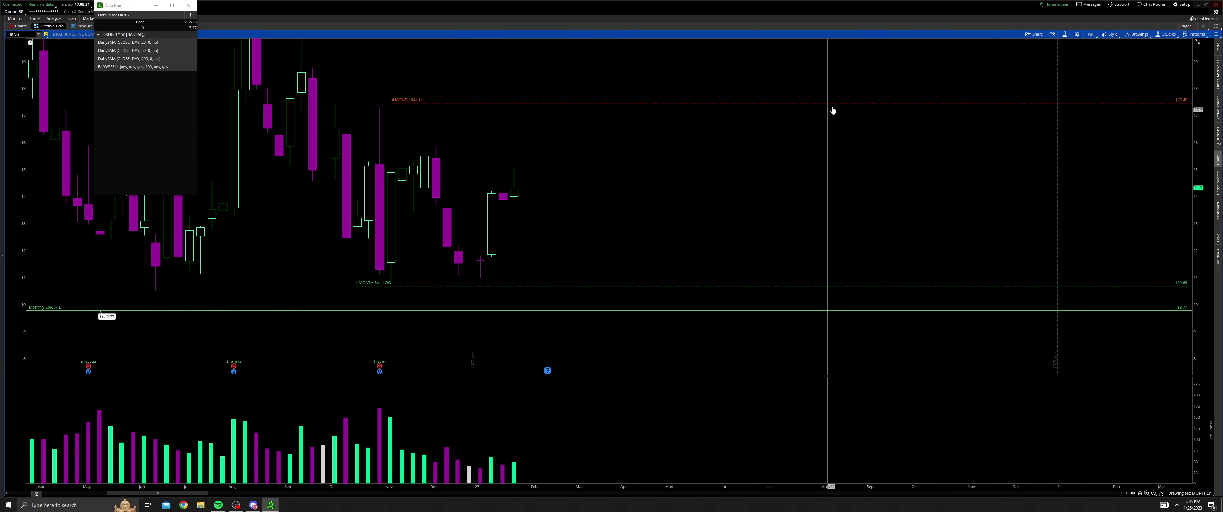
pyautogui.click(1092, 35)
pyautogui.click(1086, 117)
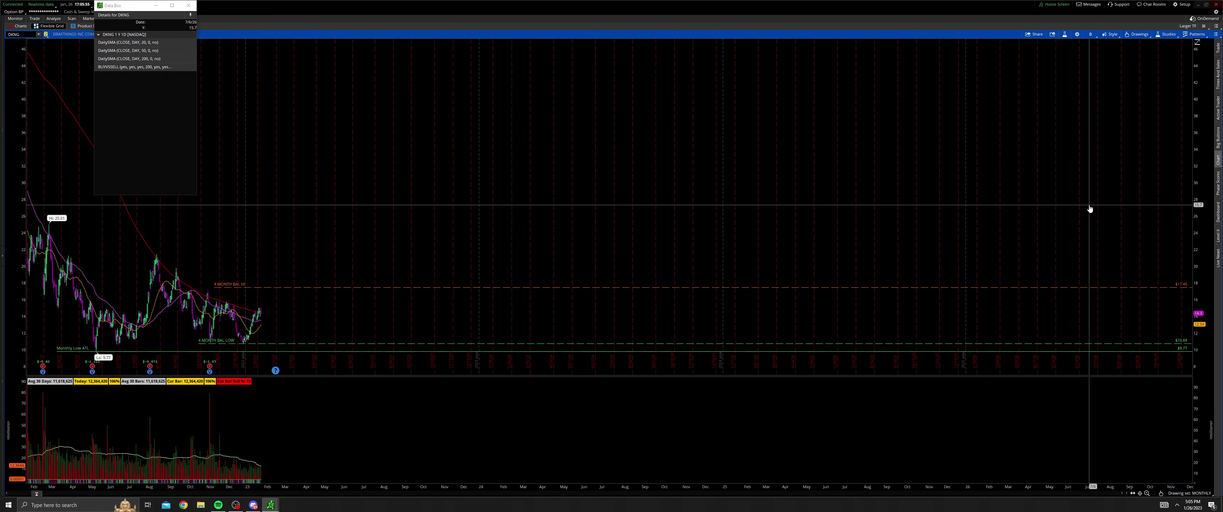
pyautogui.middleClick(377, 245)
pyautogui.click(378, 246)
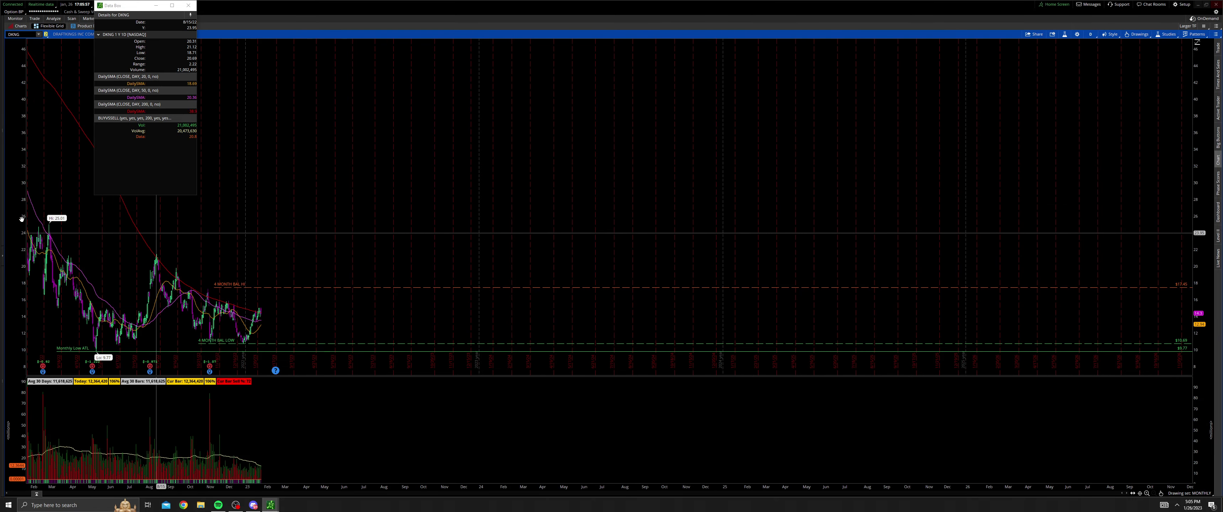
pyautogui.middleClick(278, 293)
pyautogui.click(297, 300)
pyautogui.moveTo(341, 349); pyautogui.dragTo(127, 245)
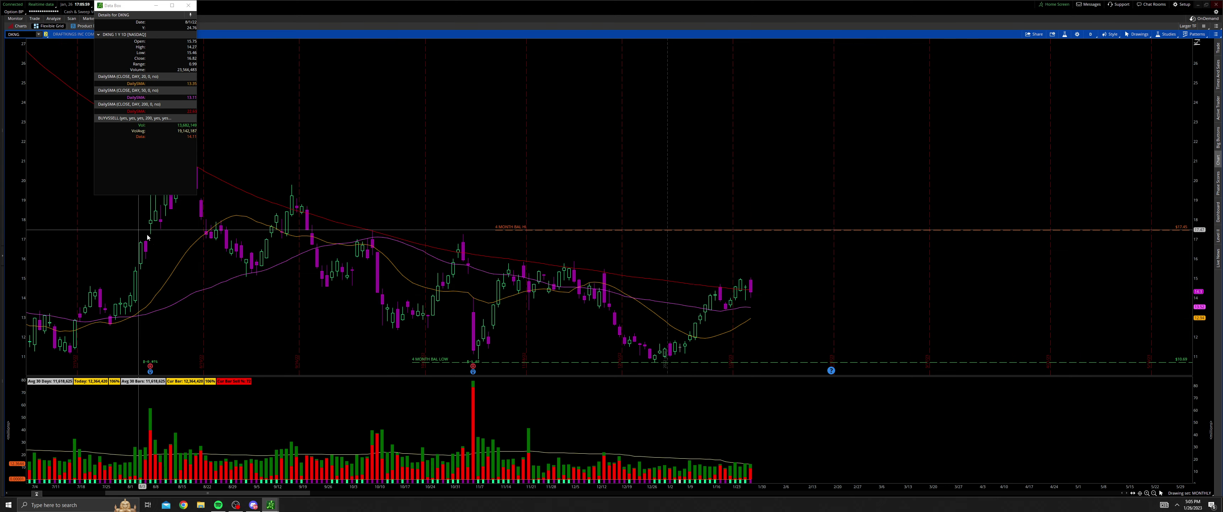
pyautogui.moveTo(1206, 346); pyautogui.dragTo(1206, 327)
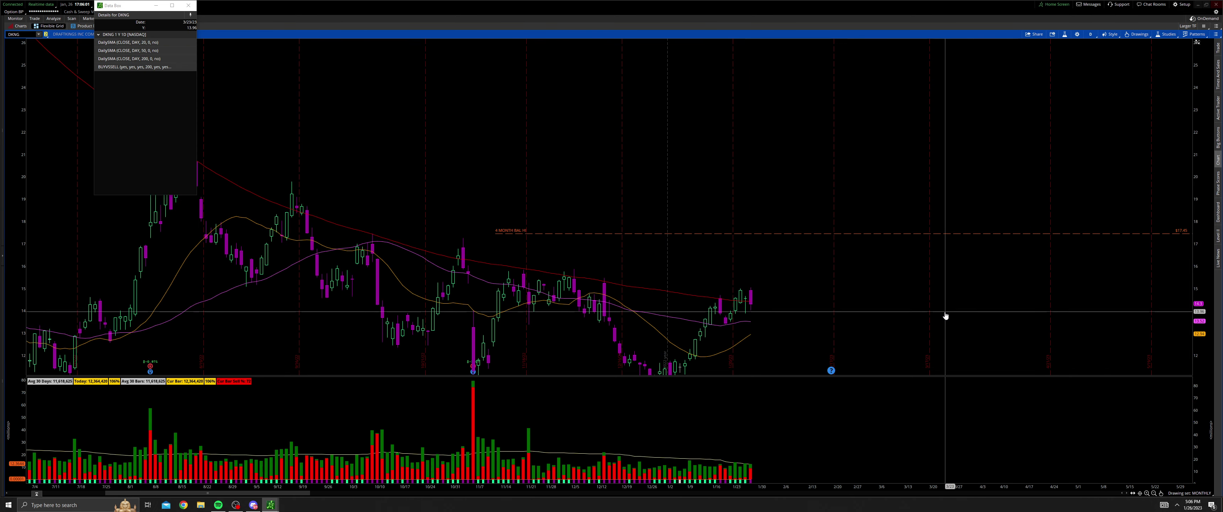
pyautogui.moveTo(945, 317); pyautogui.dragTo(936, 240)
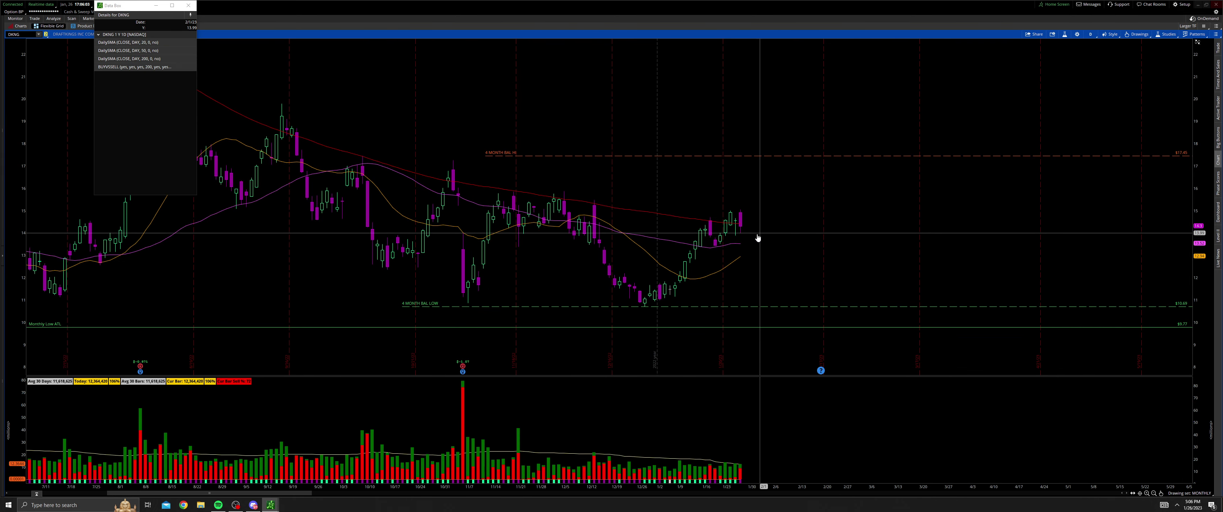
# - Switch the daily chart to the DAILY drawing set to show the daily balance and target levels
pyautogui.click(1192, 494)
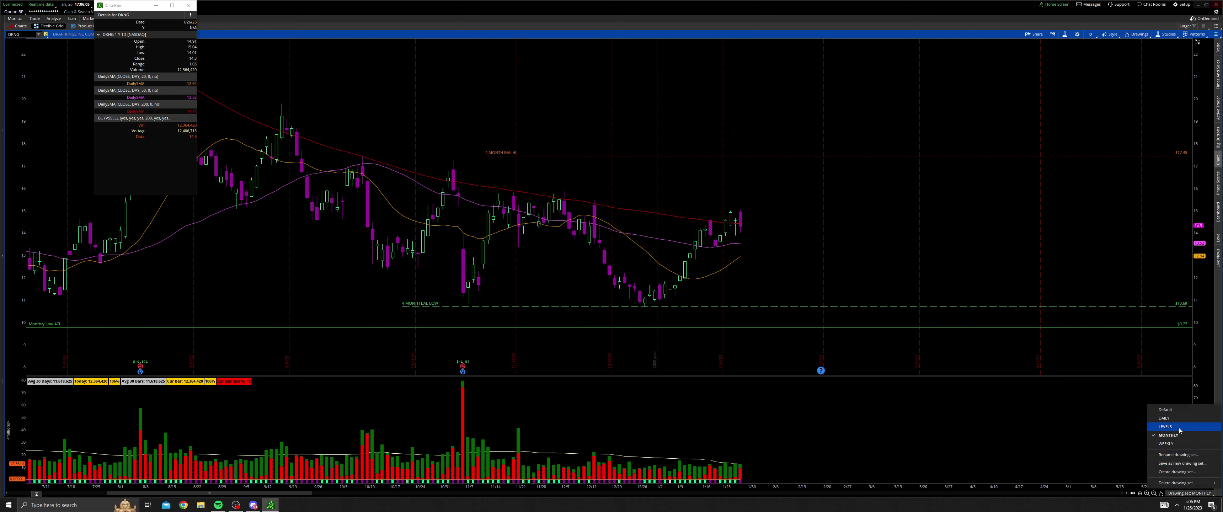
pyautogui.click(1173, 418)
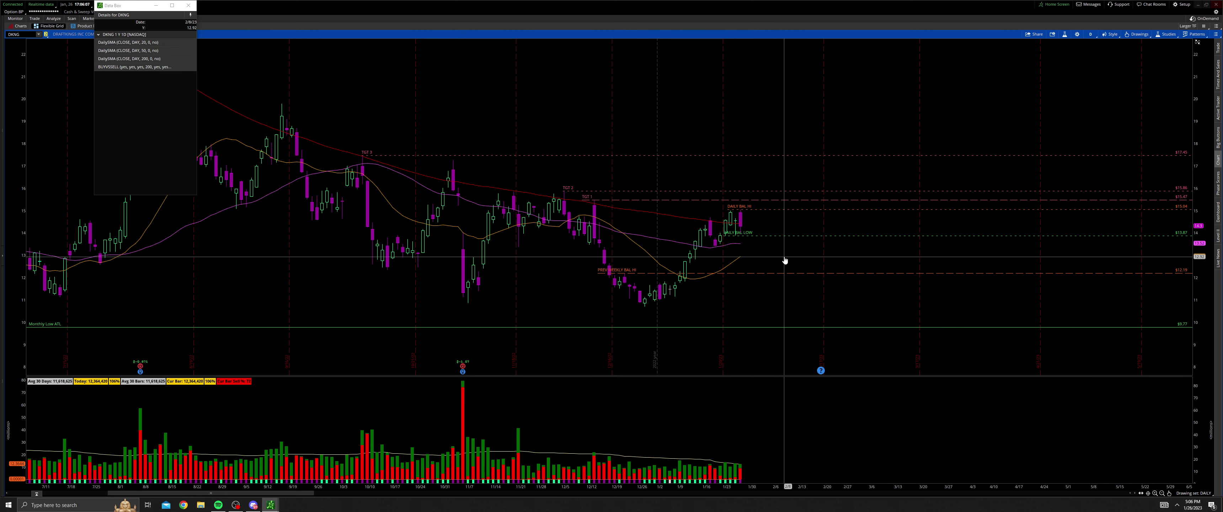
pyautogui.moveTo(811, 306); pyautogui.dragTo(569, 175)
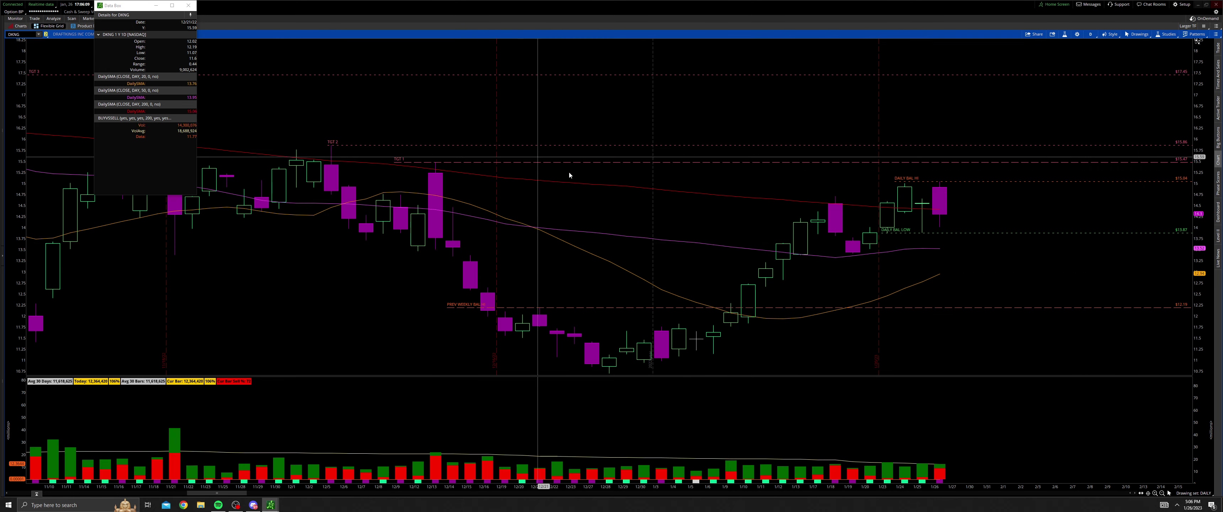
pyautogui.scroll(-3, 1025, 309)
pyautogui.click(1161, 493)
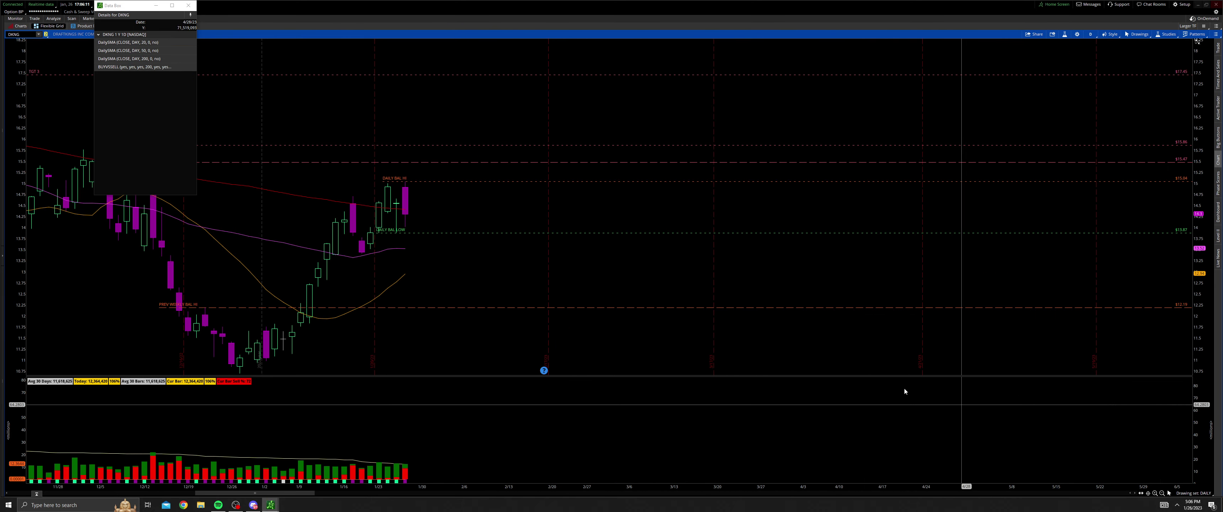
pyautogui.middleClick(580, 274)
pyautogui.click(597, 280)
pyautogui.moveTo(624, 284); pyautogui.dragTo(753, 304)
pyautogui.moveTo(662, 262)
pyautogui.mouseDown()
pyautogui.moveTo(704, 249)
pyautogui.moveTo(733, 215)
pyautogui.mouseUp()
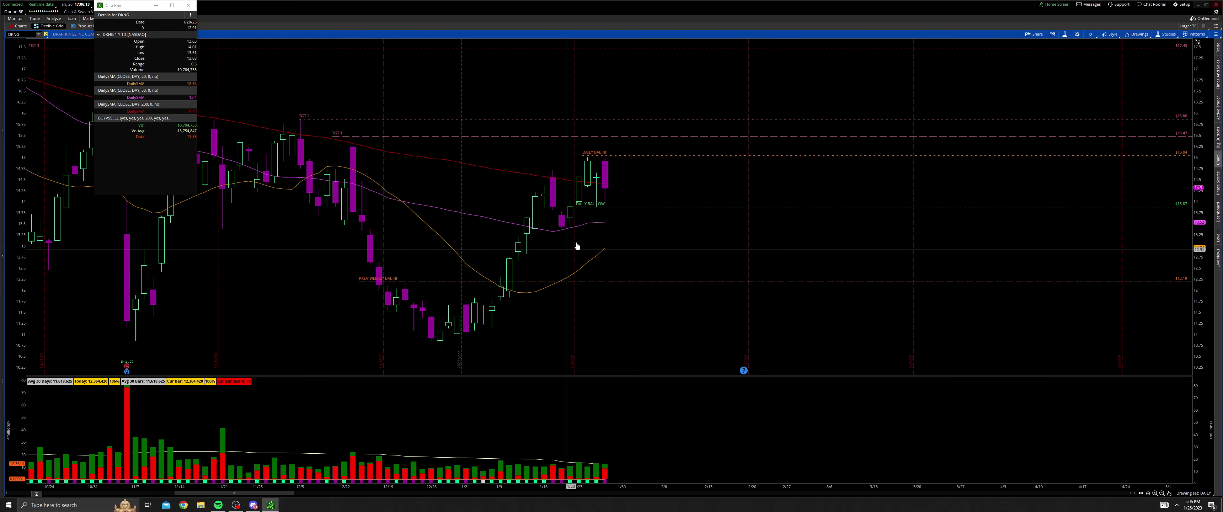
# - Examine DKNG's daily balance high and low and the TGT 1, TGT 2 and TGT 3 levels above the balance
pyautogui.moveTo(625, 227); pyautogui.dragTo(635, 255)
pyautogui.middleClick(599, 224)
pyautogui.click(603, 236)
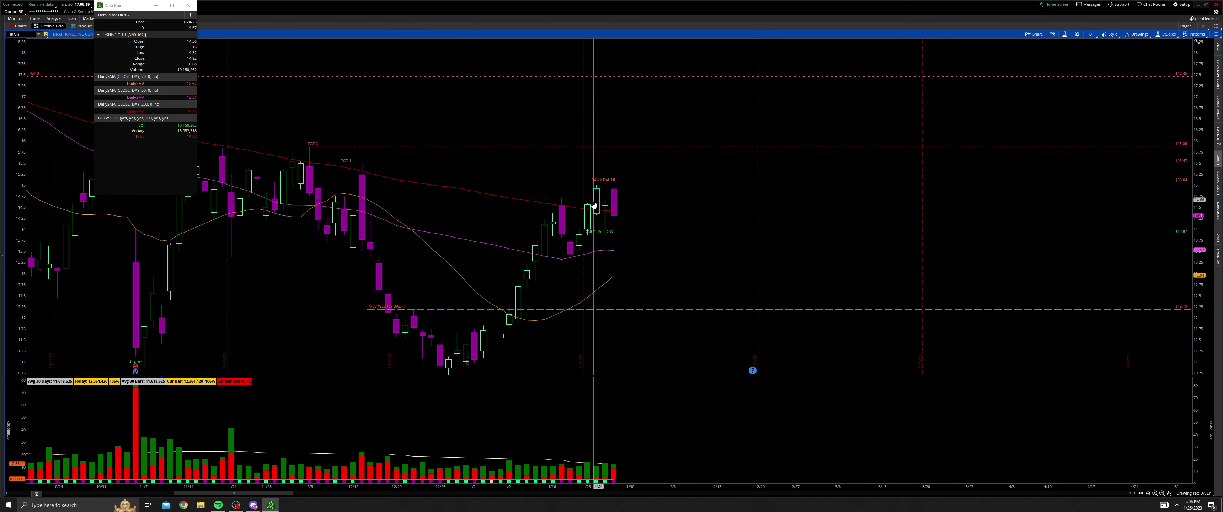
pyautogui.moveTo(660, 208); pyautogui.dragTo(593, 222)
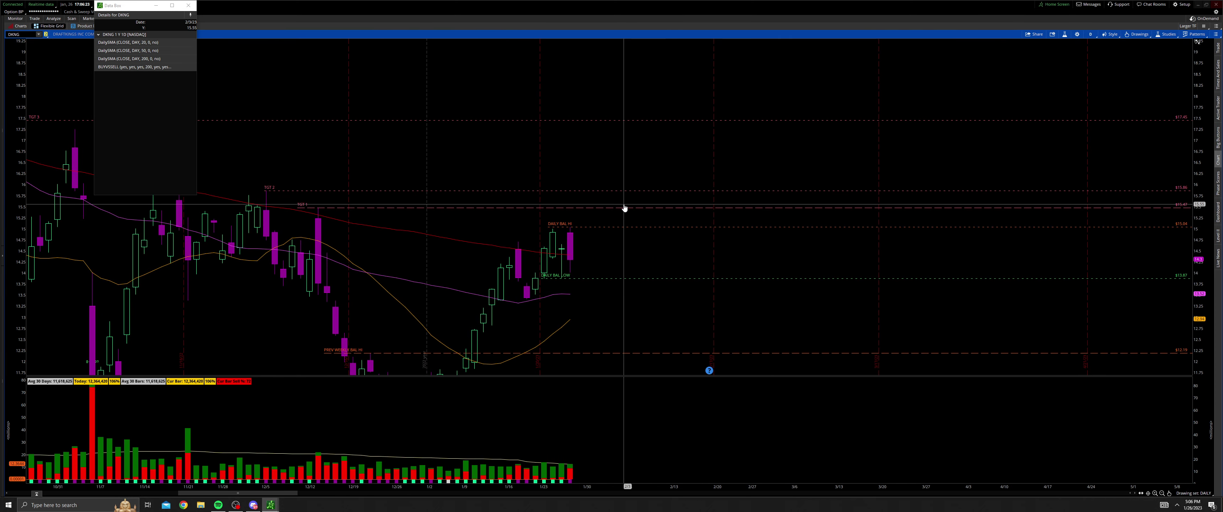
pyautogui.moveTo(615, 210); pyautogui.dragTo(676, 289)
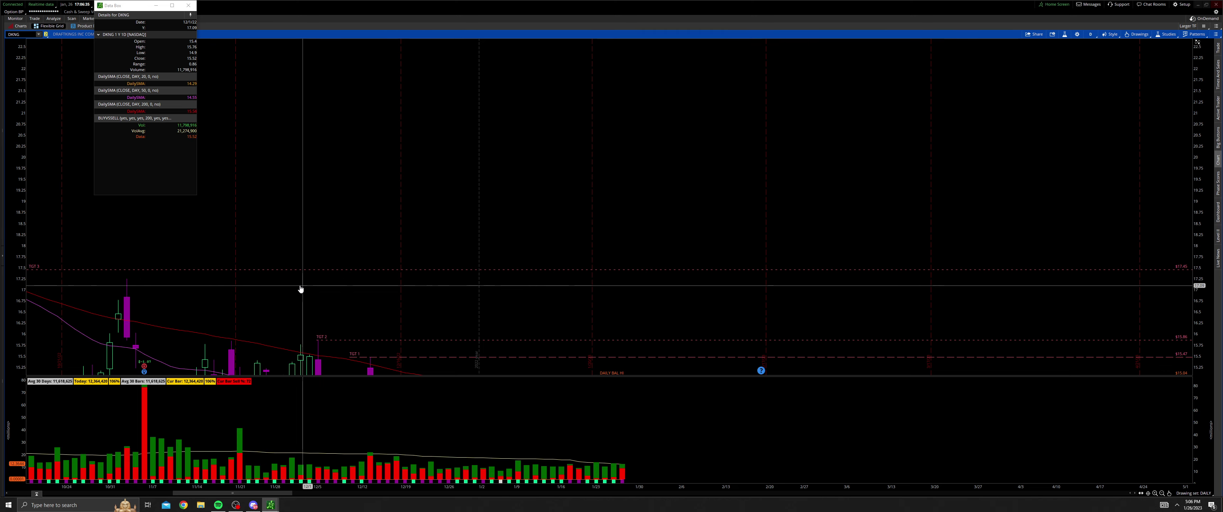
pyautogui.moveTo(718, 292); pyautogui.dragTo(648, 295)
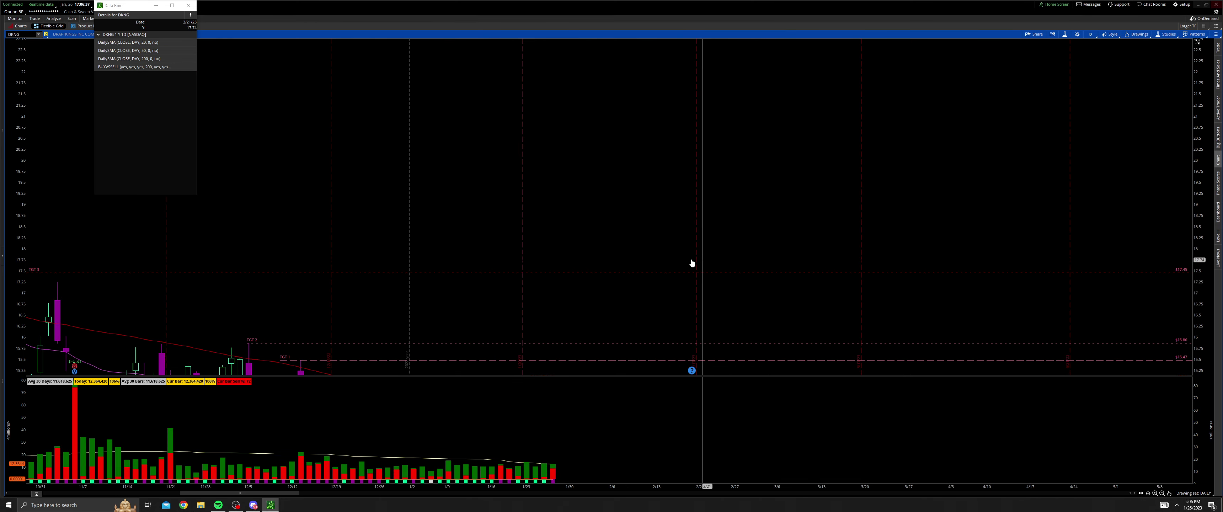
pyautogui.scroll(-1, 722, 280)
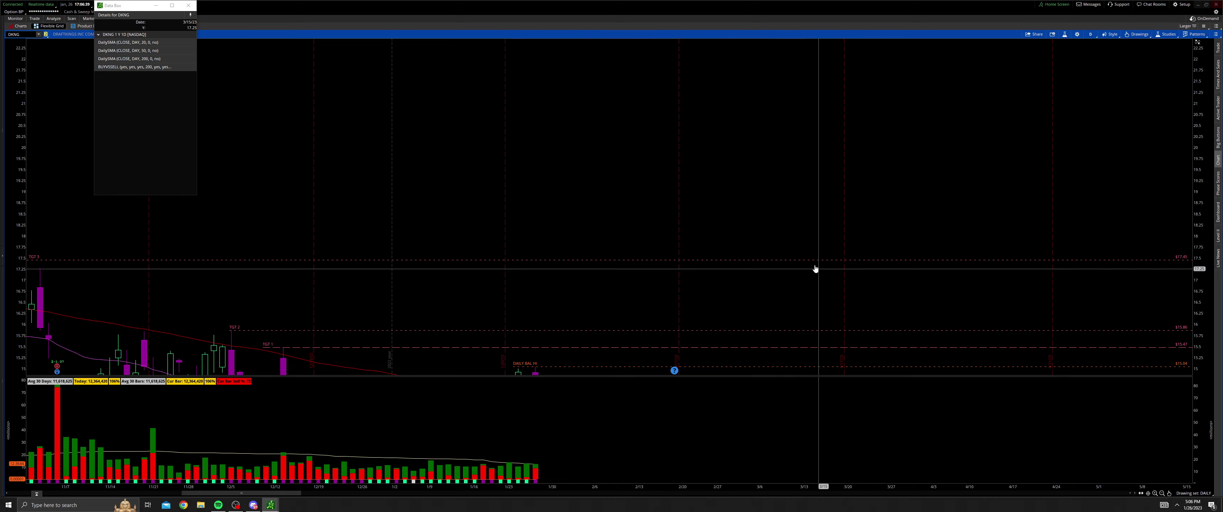
# - Examine DKNG's daily candles against the daily balance, the weekly balance high below it, and the August and September price peaks above TGT 3
pyautogui.scroll(-1, 789, 265)
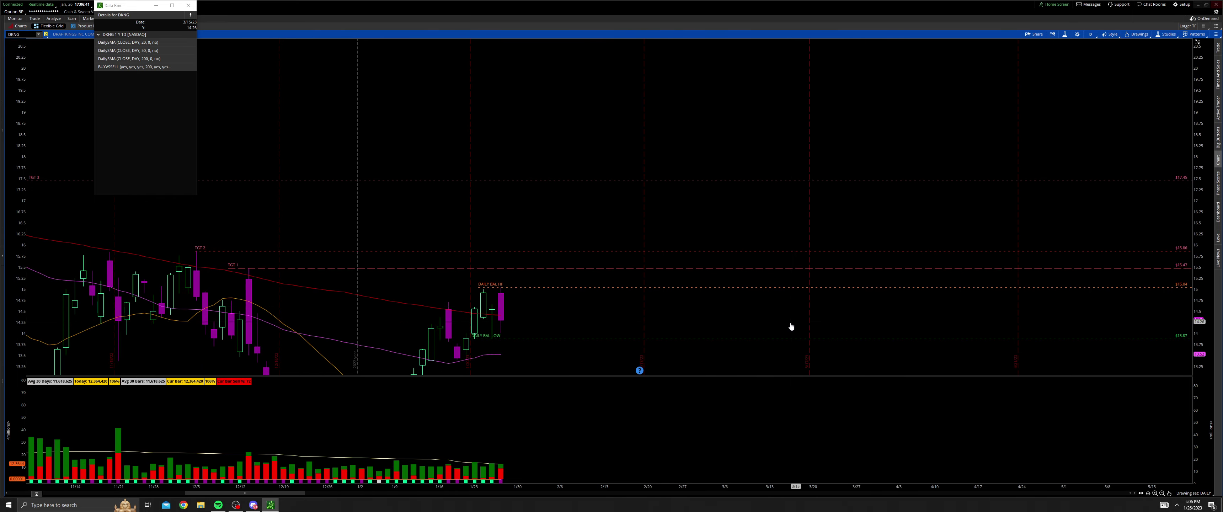
pyautogui.moveTo(841, 212); pyautogui.dragTo(824, 193)
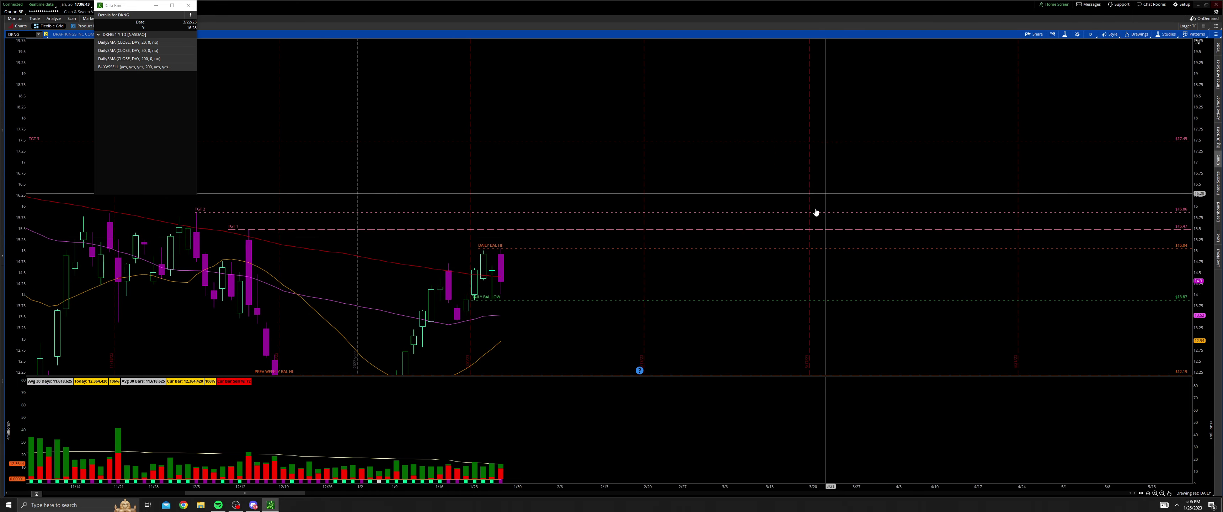
pyautogui.moveTo(693, 266); pyautogui.dragTo(696, 269)
pyautogui.scroll(10, 699, 271)
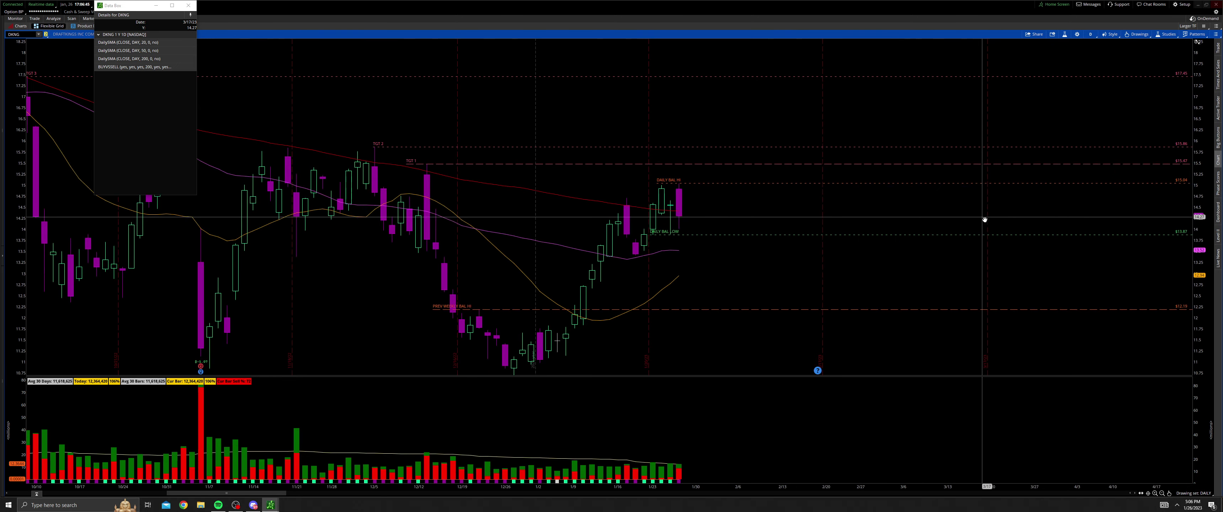
pyautogui.scroll(-1, 862, 271)
pyautogui.moveTo(752, 211); pyautogui.dragTo(1004, 192)
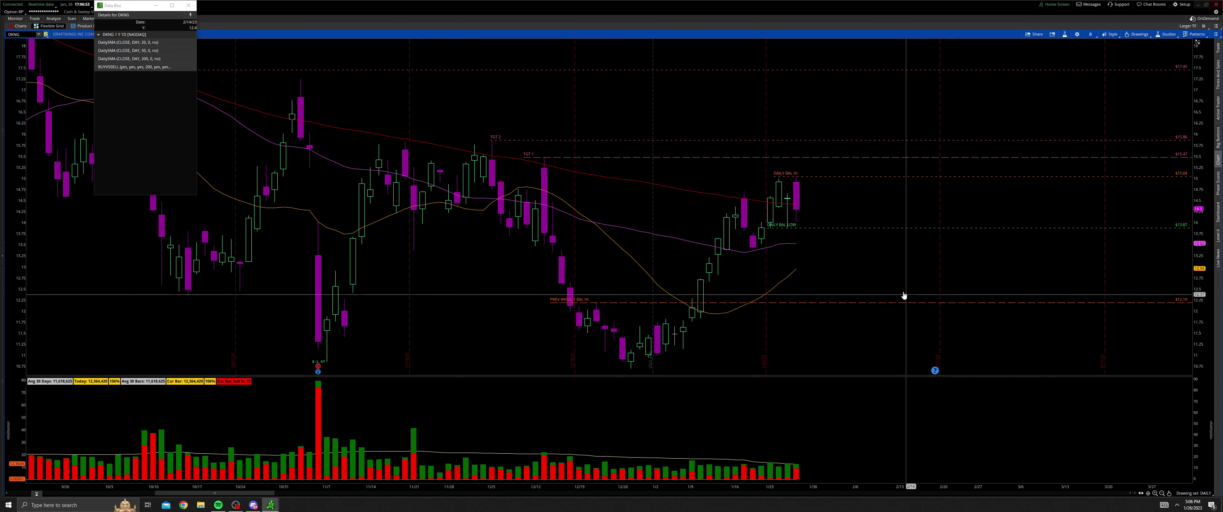
pyautogui.moveTo(775, 205); pyautogui.dragTo(794, 217)
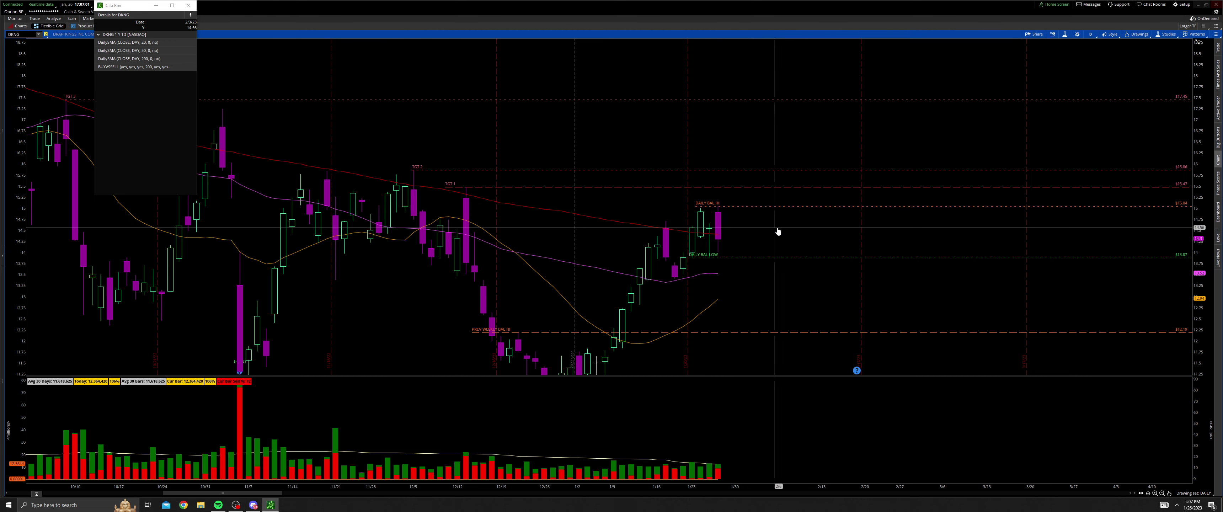
pyautogui.moveTo(773, 233); pyautogui.dragTo(760, 192)
pyautogui.moveTo(751, 110); pyautogui.dragTo(740, 196)
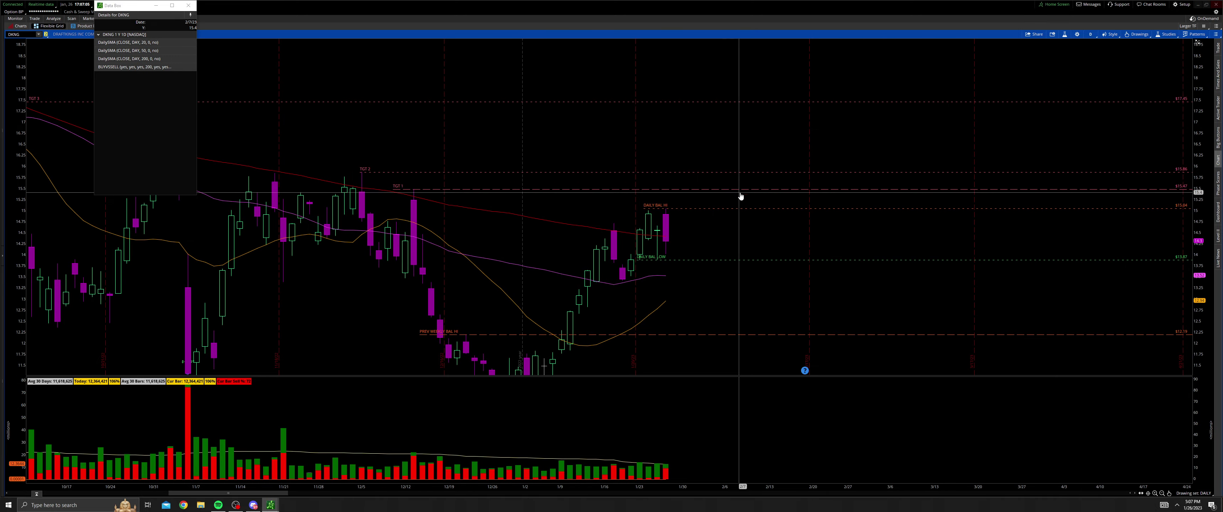
pyautogui.moveTo(757, 145); pyautogui.dragTo(227, 236)
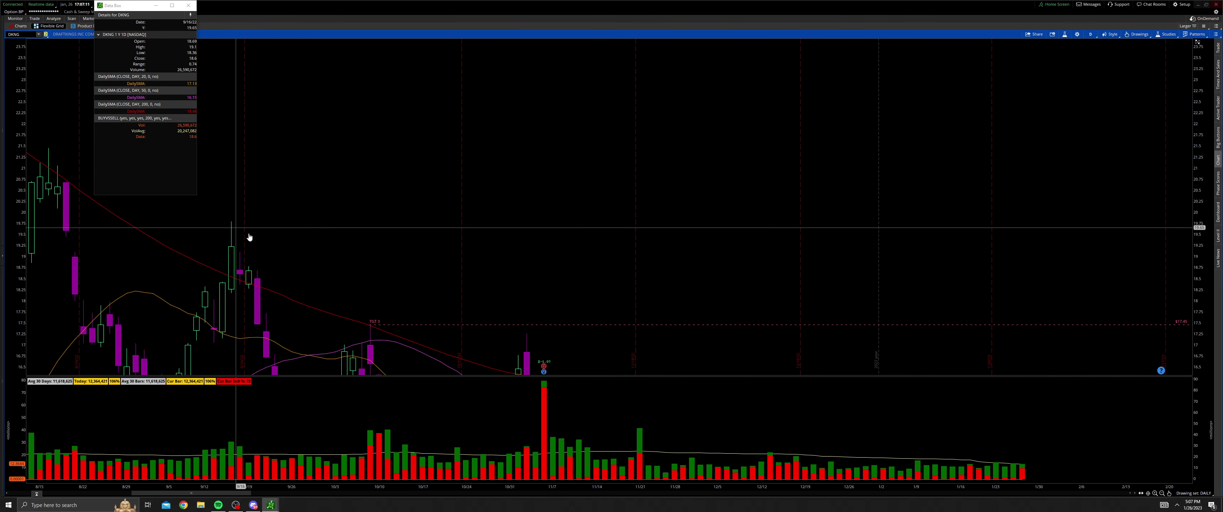
pyautogui.moveTo(692, 238); pyautogui.dragTo(971, 252)
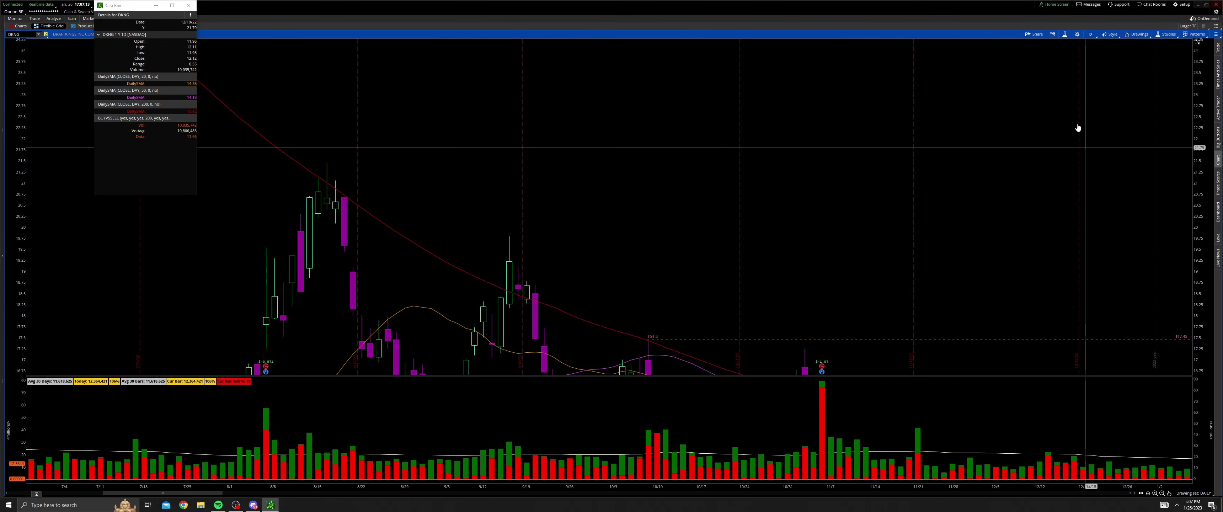
# - Switch the DKNG chart to the MONTHLY drawing set and the monthly time frame
pyautogui.click(1203, 496)
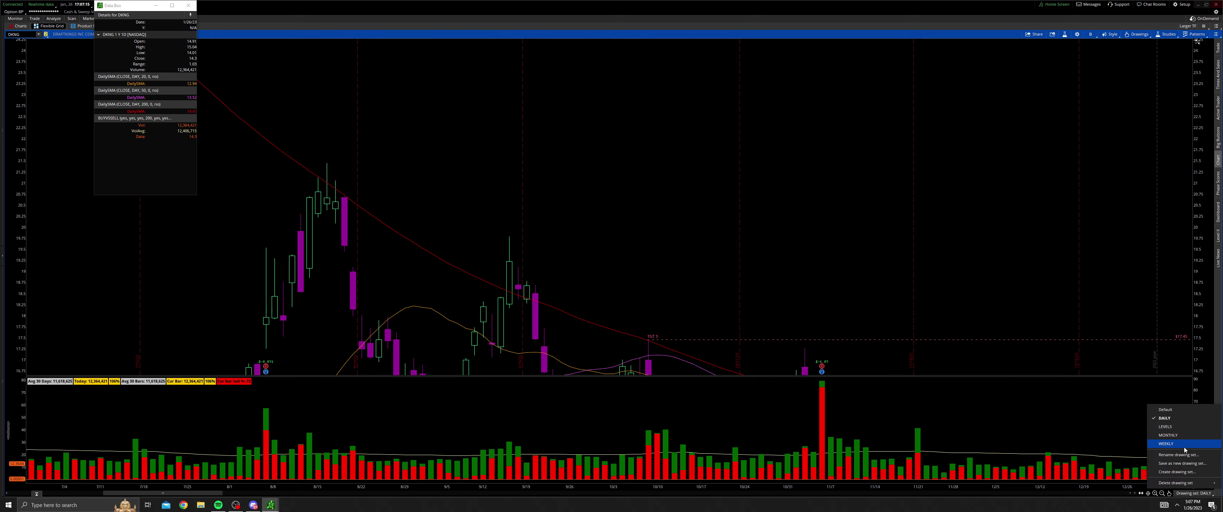
pyautogui.click(1179, 438)
pyautogui.moveTo(890, 340); pyautogui.dragTo(943, 340)
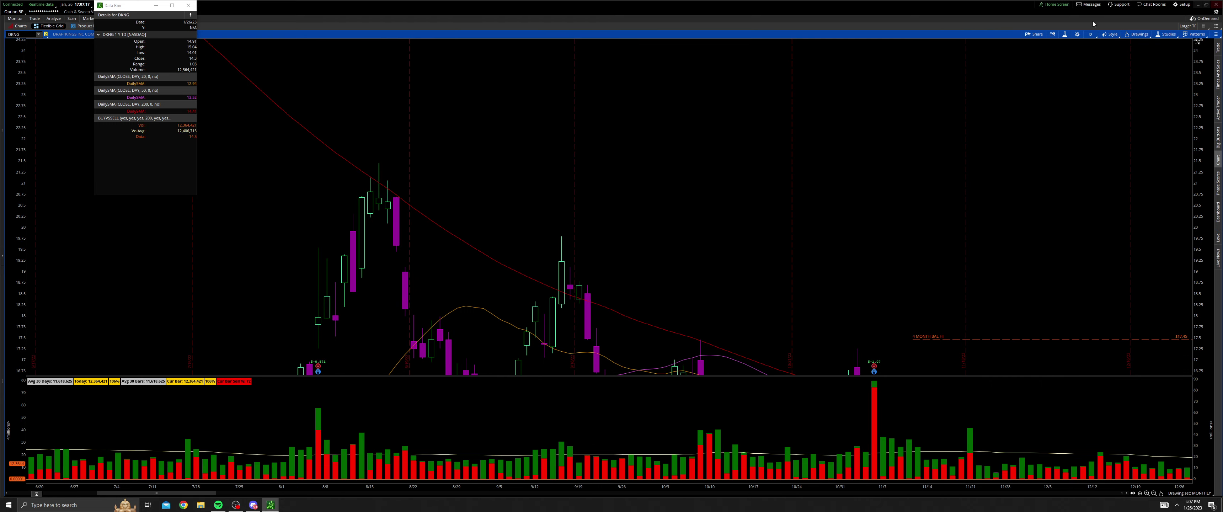
pyautogui.click(1092, 34)
pyautogui.click(1088, 132)
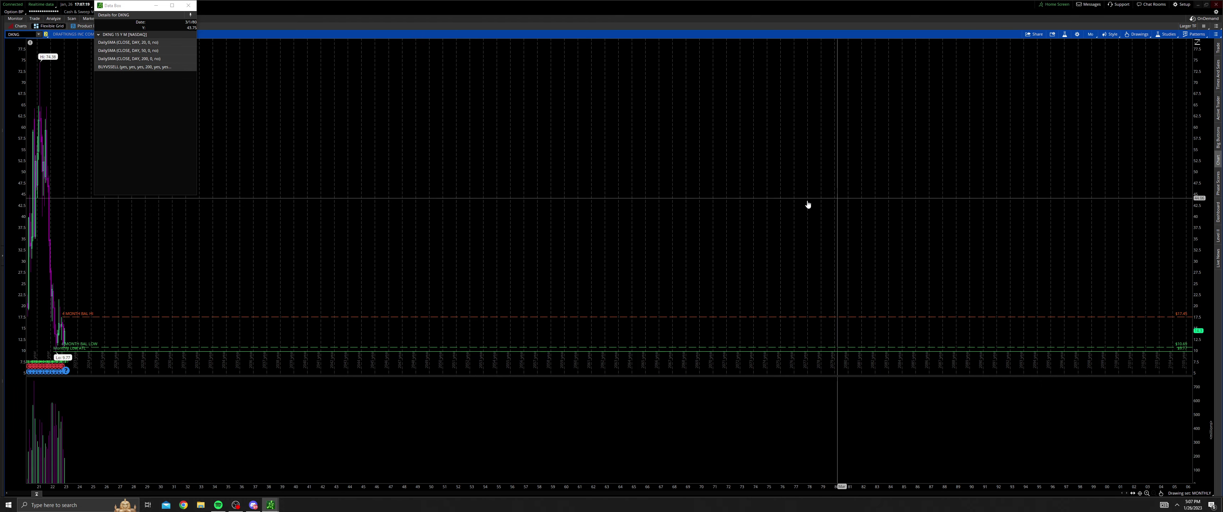